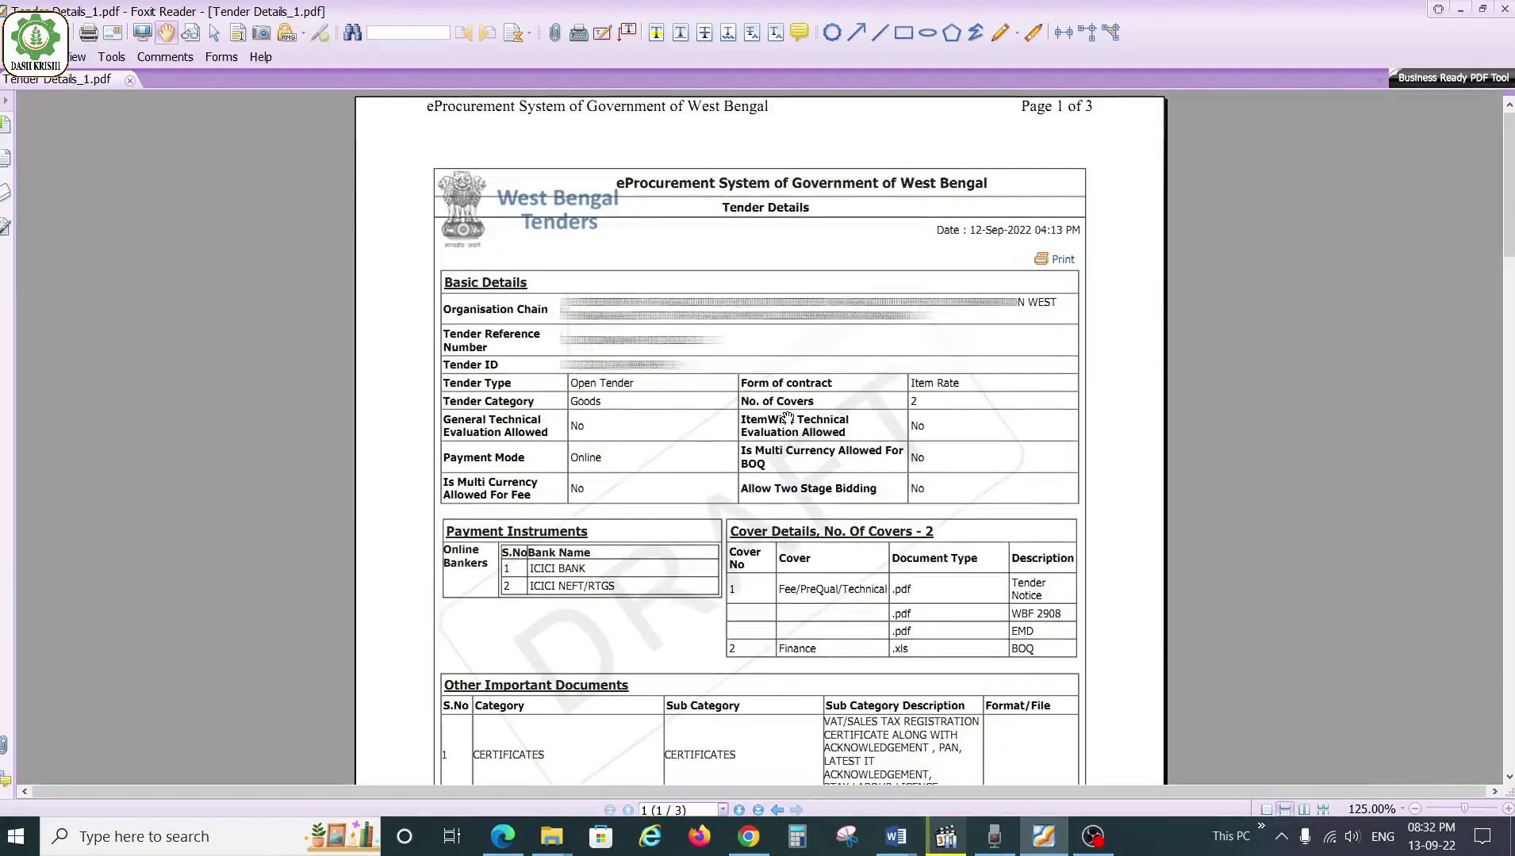
# Examine the tender fee and EMD amount in the tender PDF, marking them with temporary red outlines and underlines, and clear the marks.
pyautogui.scroll(-10, 787, 418)
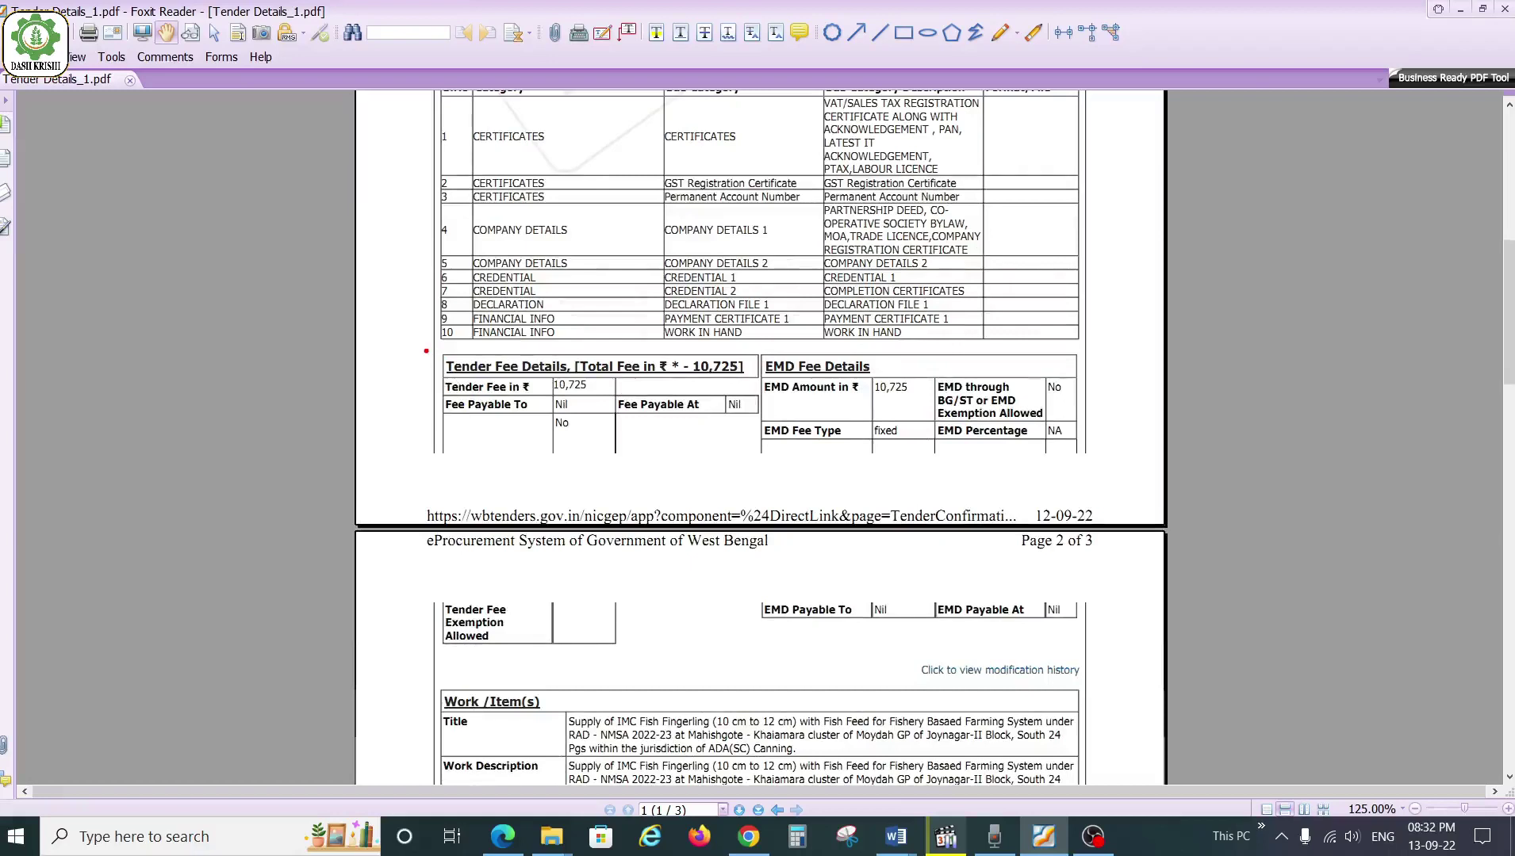
pyautogui.moveTo(426, 351); pyautogui.dragTo(1108, 475)
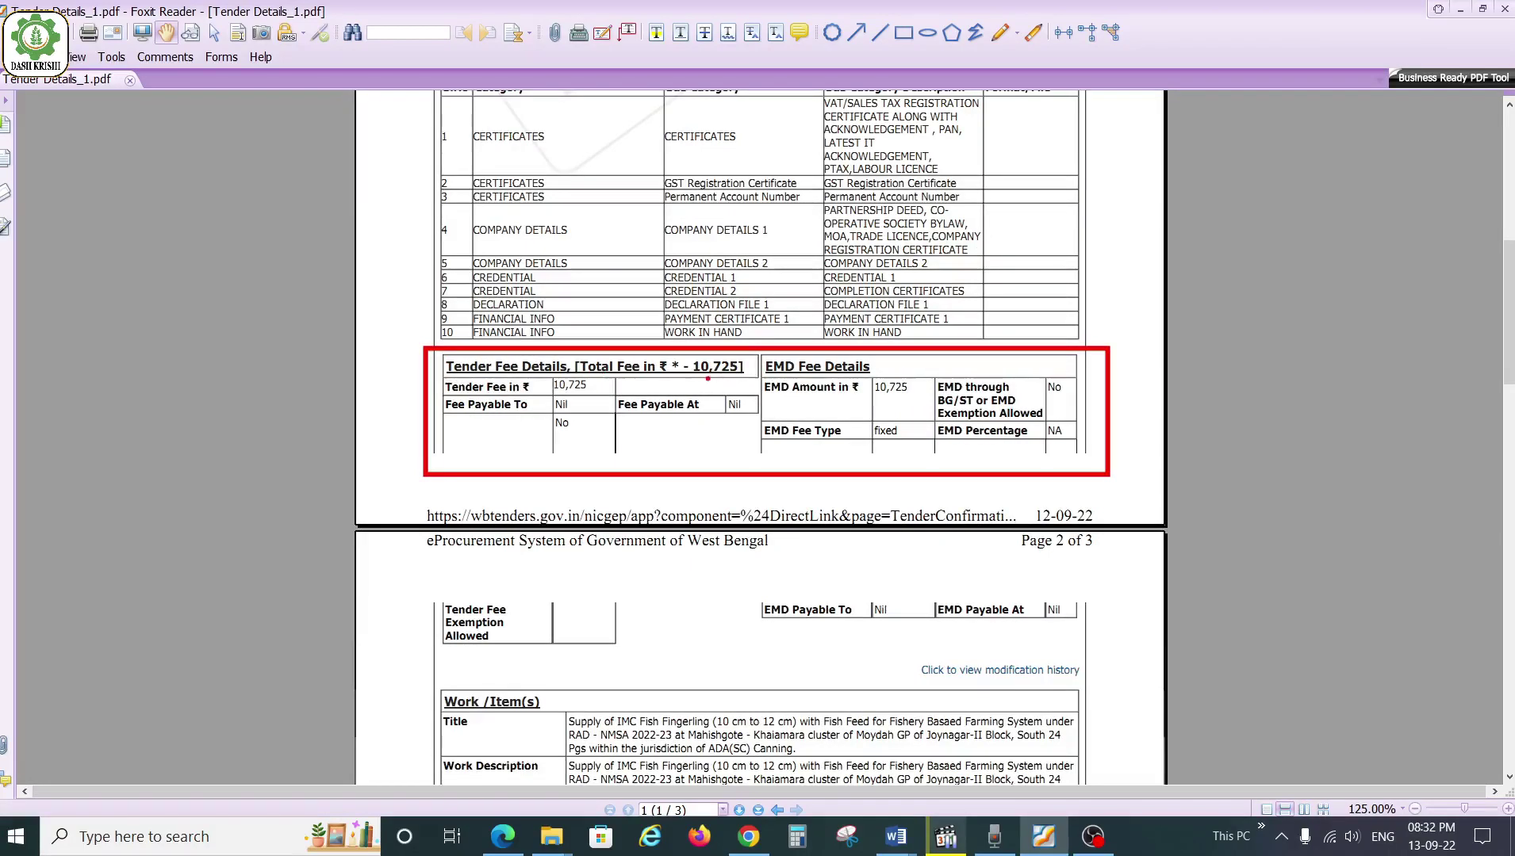
pyautogui.moveTo(695, 379); pyautogui.dragTo(744, 383)
pyautogui.moveTo(441, 399); pyautogui.dragTo(592, 392)
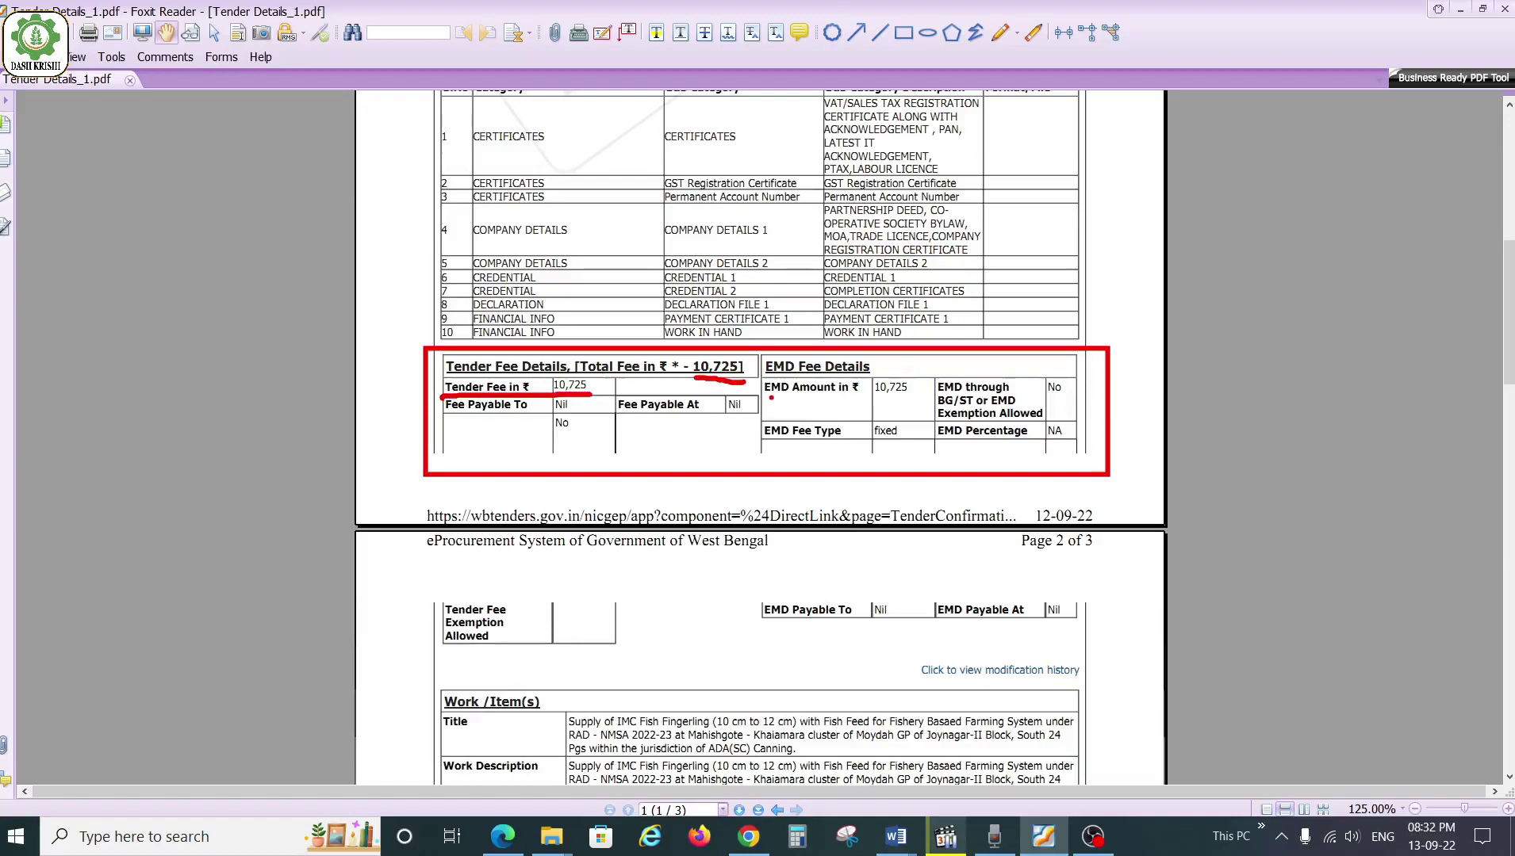
pyautogui.moveTo(769, 400); pyautogui.dragTo(909, 391)
pyautogui.moveTo(594, 390)
pyautogui.mouseDown()
pyautogui.moveTo(582, 375)
pyautogui.moveTo(534, 393)
pyautogui.moveTo(576, 415)
pyautogui.moveTo(595, 385)
pyautogui.mouseUp()
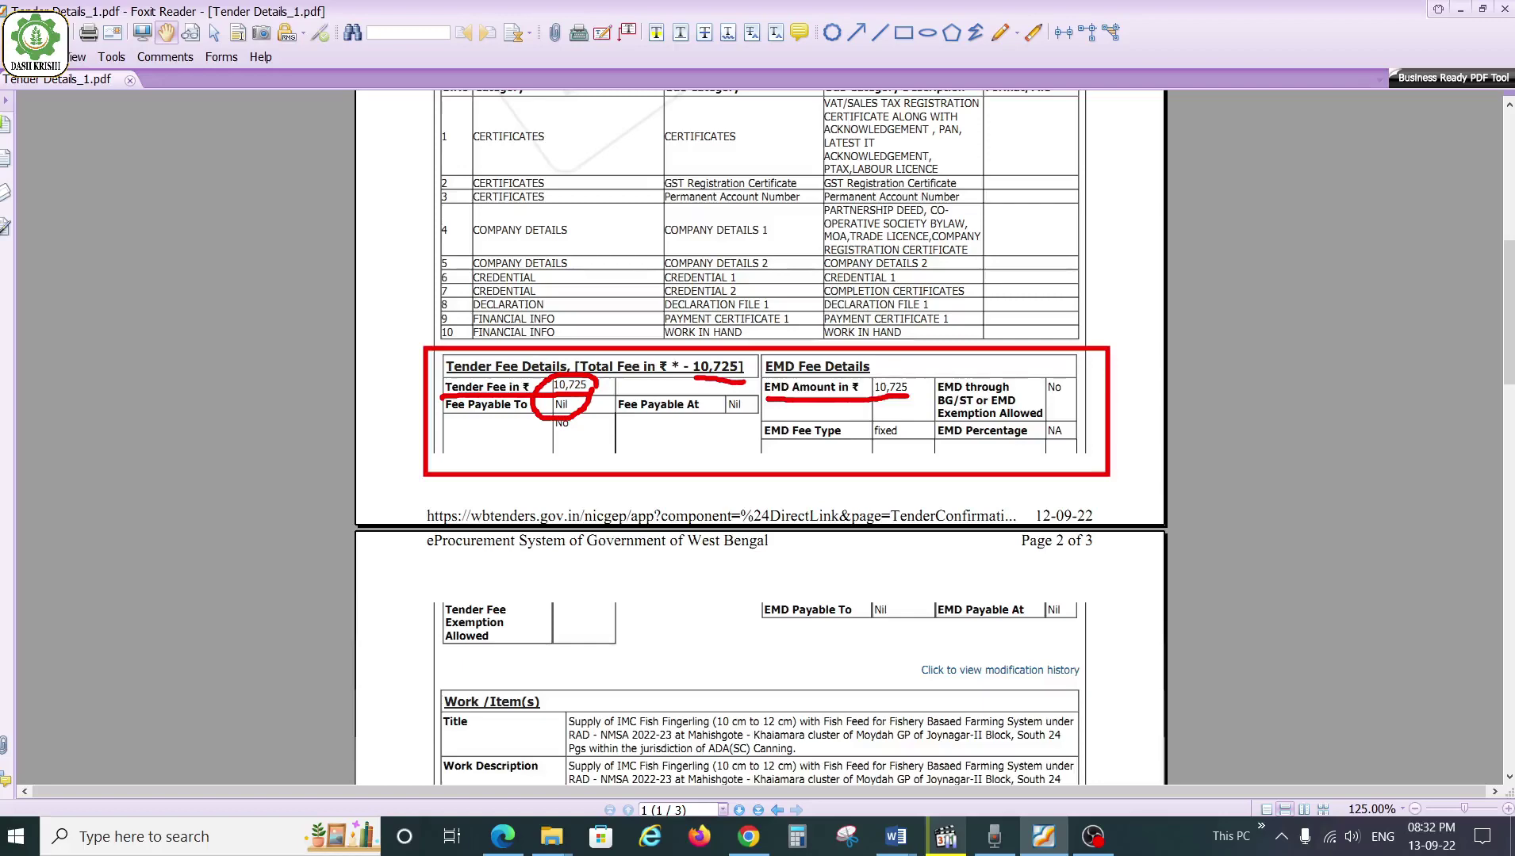
pyautogui.press('e')
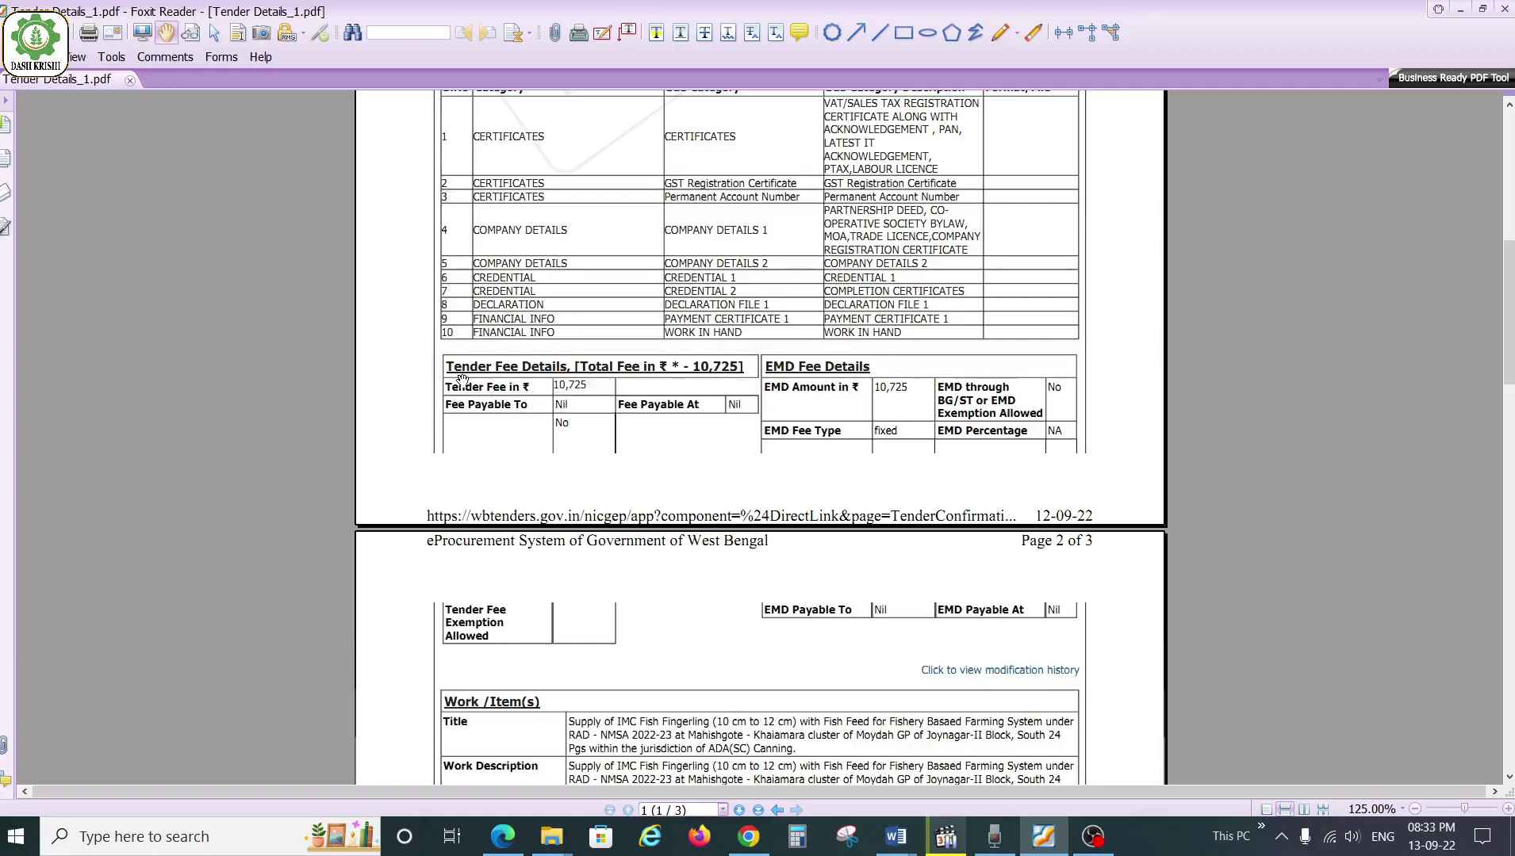
# Check the Critical Dates table on page 2 of the tender PDF, underlining the Bid Submission End Date.
pyautogui.scroll(-10, 463, 382)
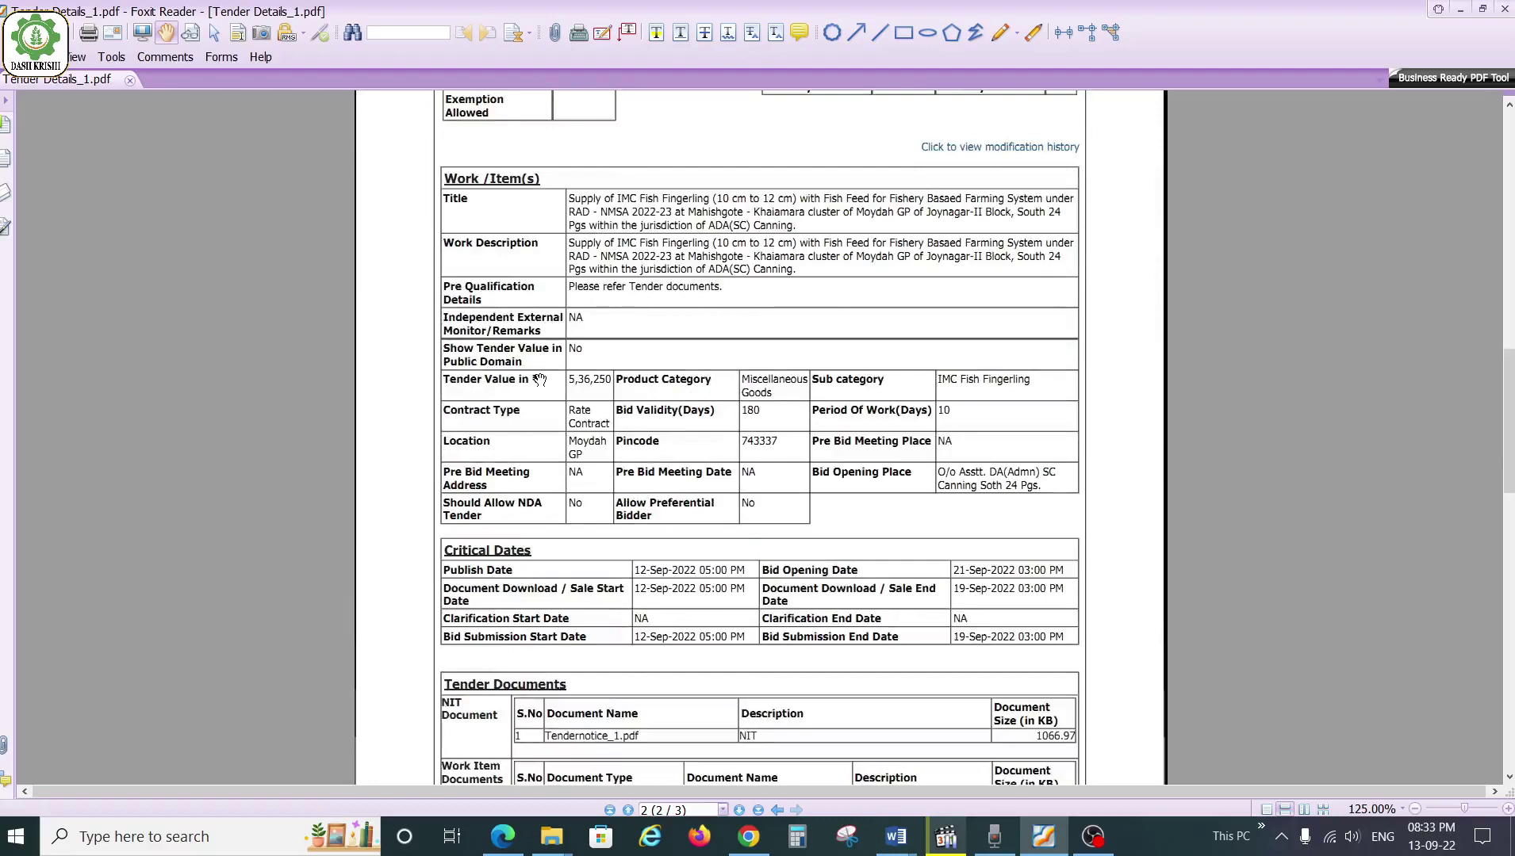
pyautogui.scroll(-4, 539, 381)
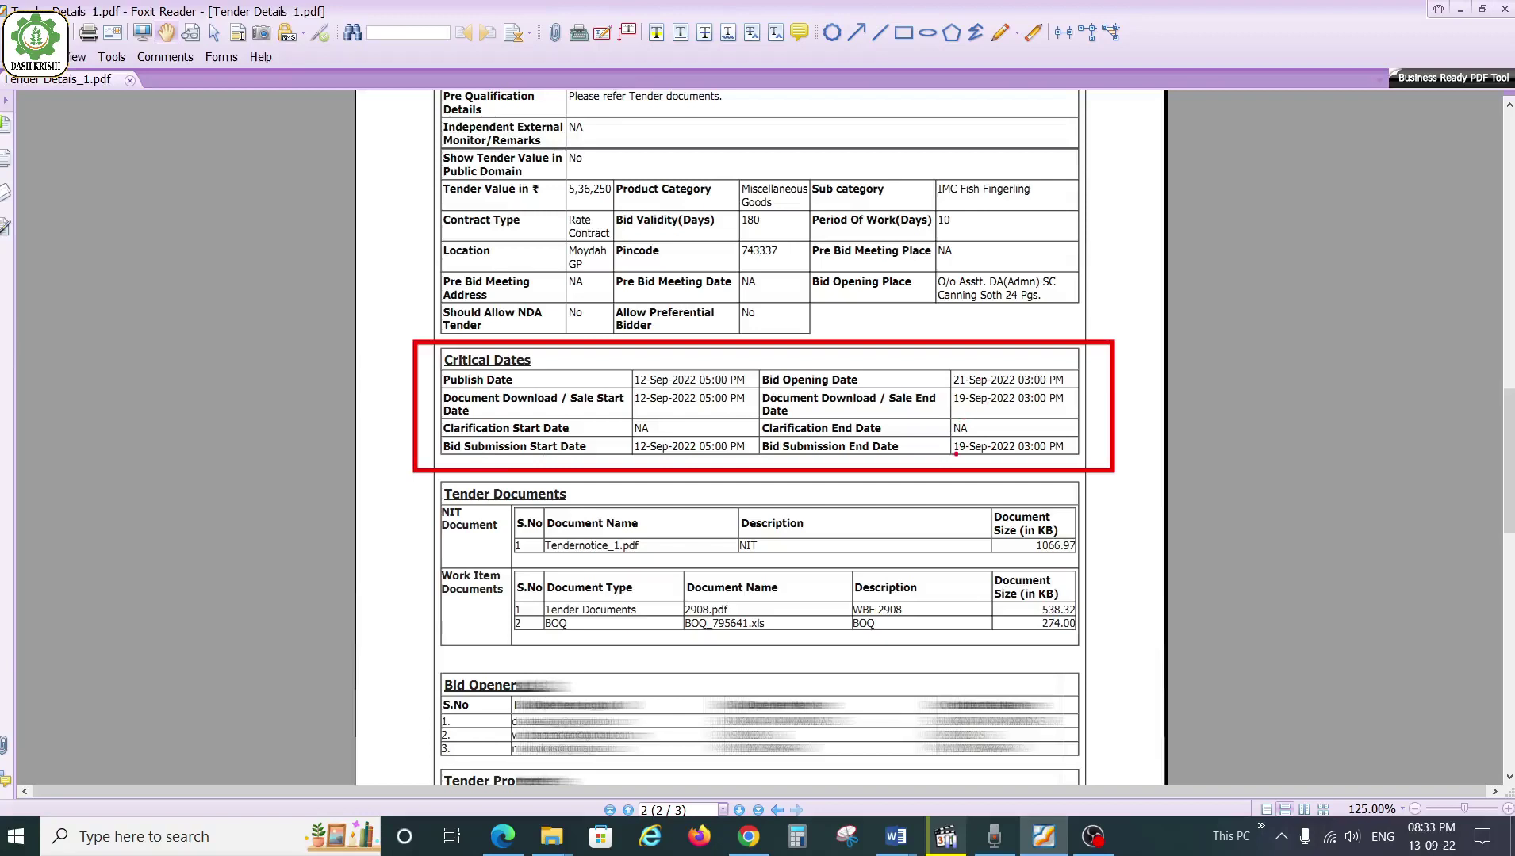
pyautogui.moveTo(958, 454); pyautogui.dragTo(1065, 455)
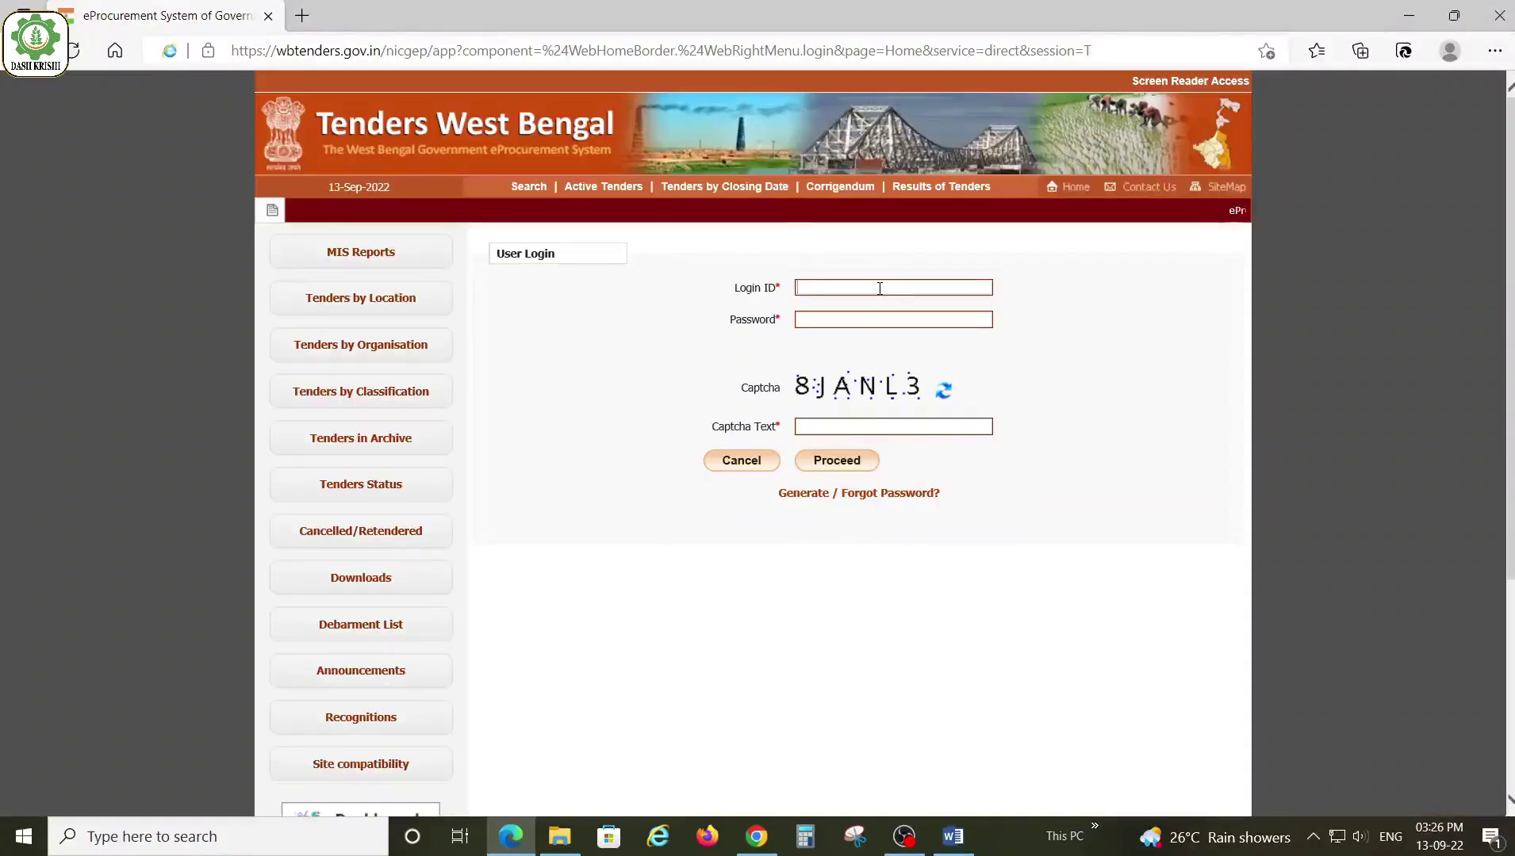
# Sign in on the Tenders West Bengal portal in Microsoft Edge with the login ID, password and captcha text.
pyautogui.click(888, 288)
pyautogui.write('********')
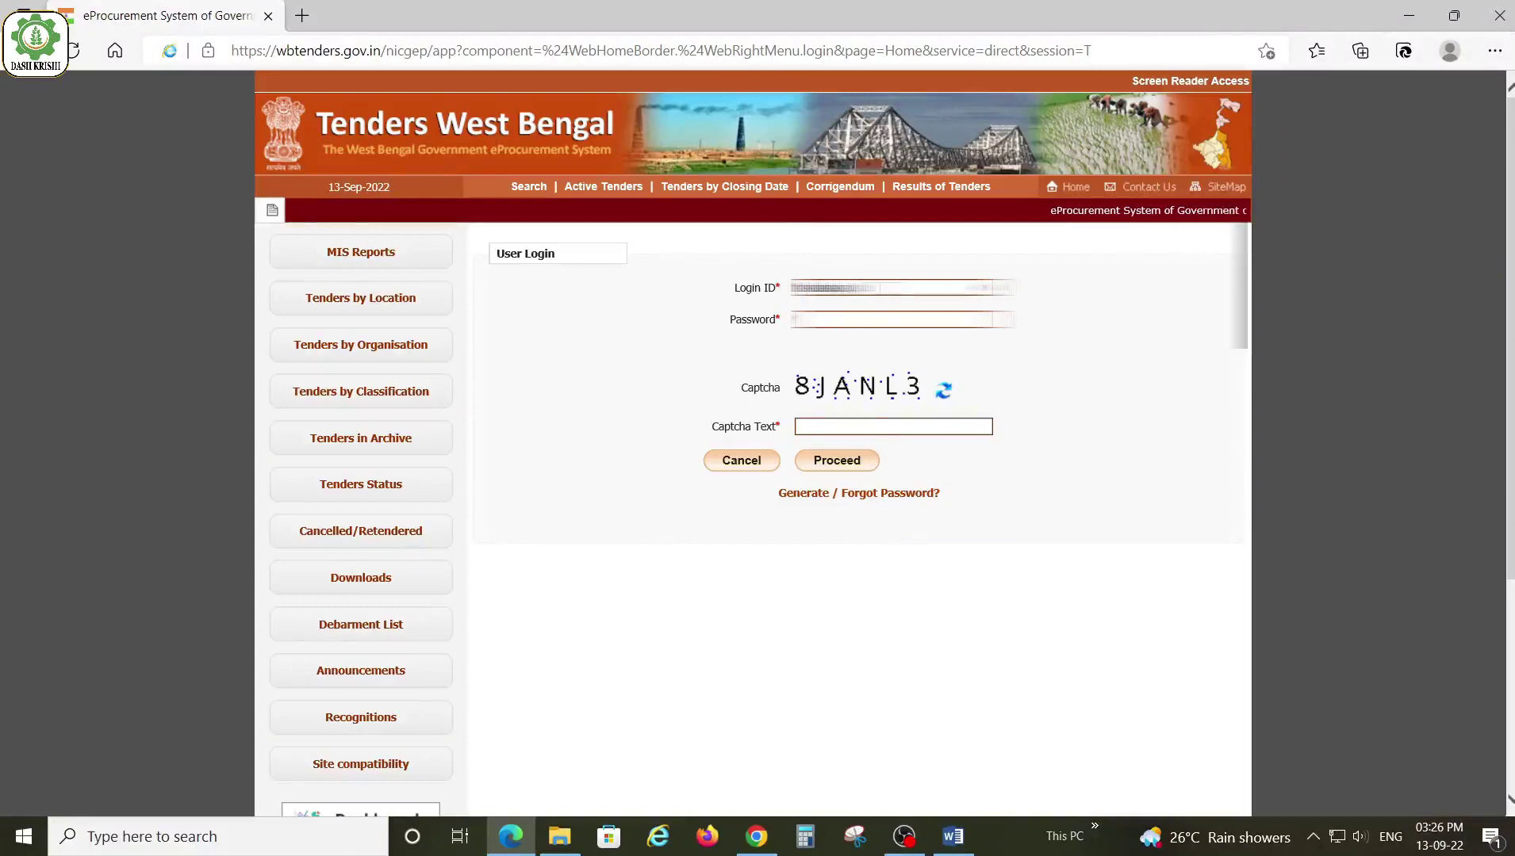
pyautogui.write('**')
pyautogui.click(848, 462)
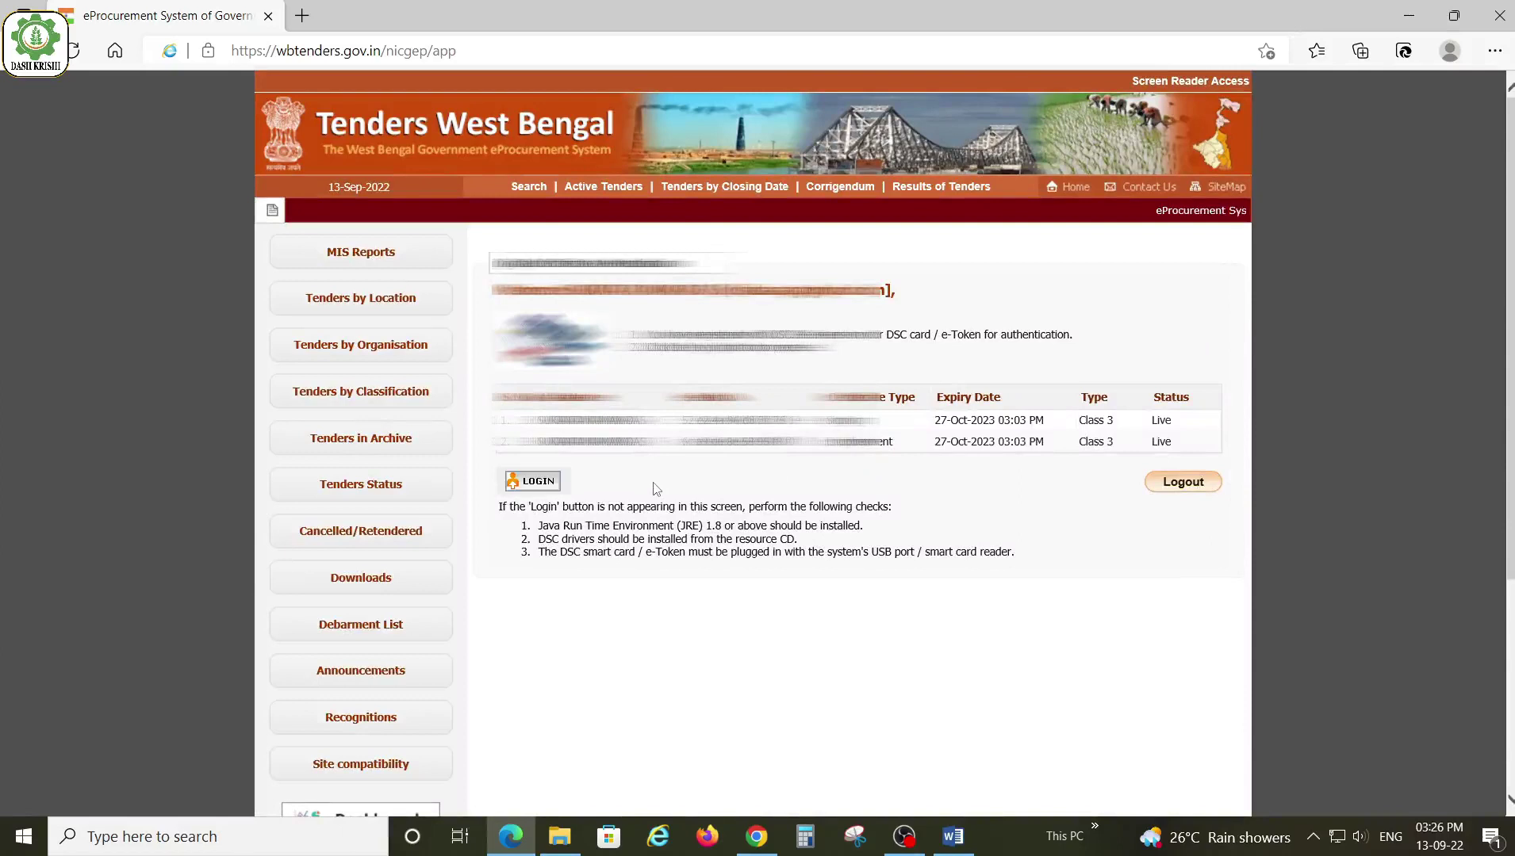
# Authenticate the login with the DSC e-Token by entering its user PIN.
pyautogui.click(552, 485)
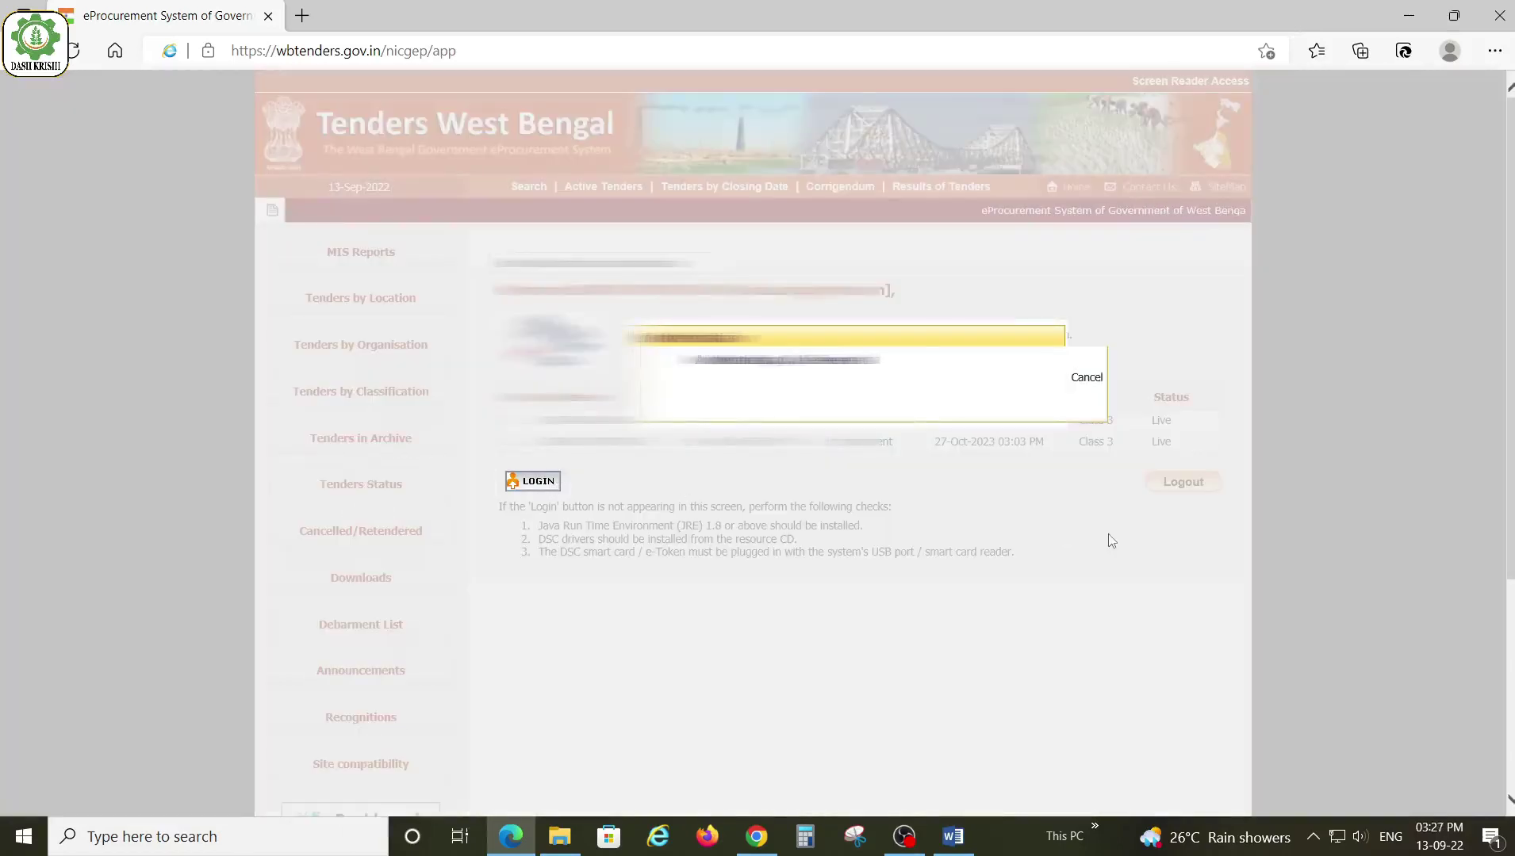
pyautogui.write('*********')
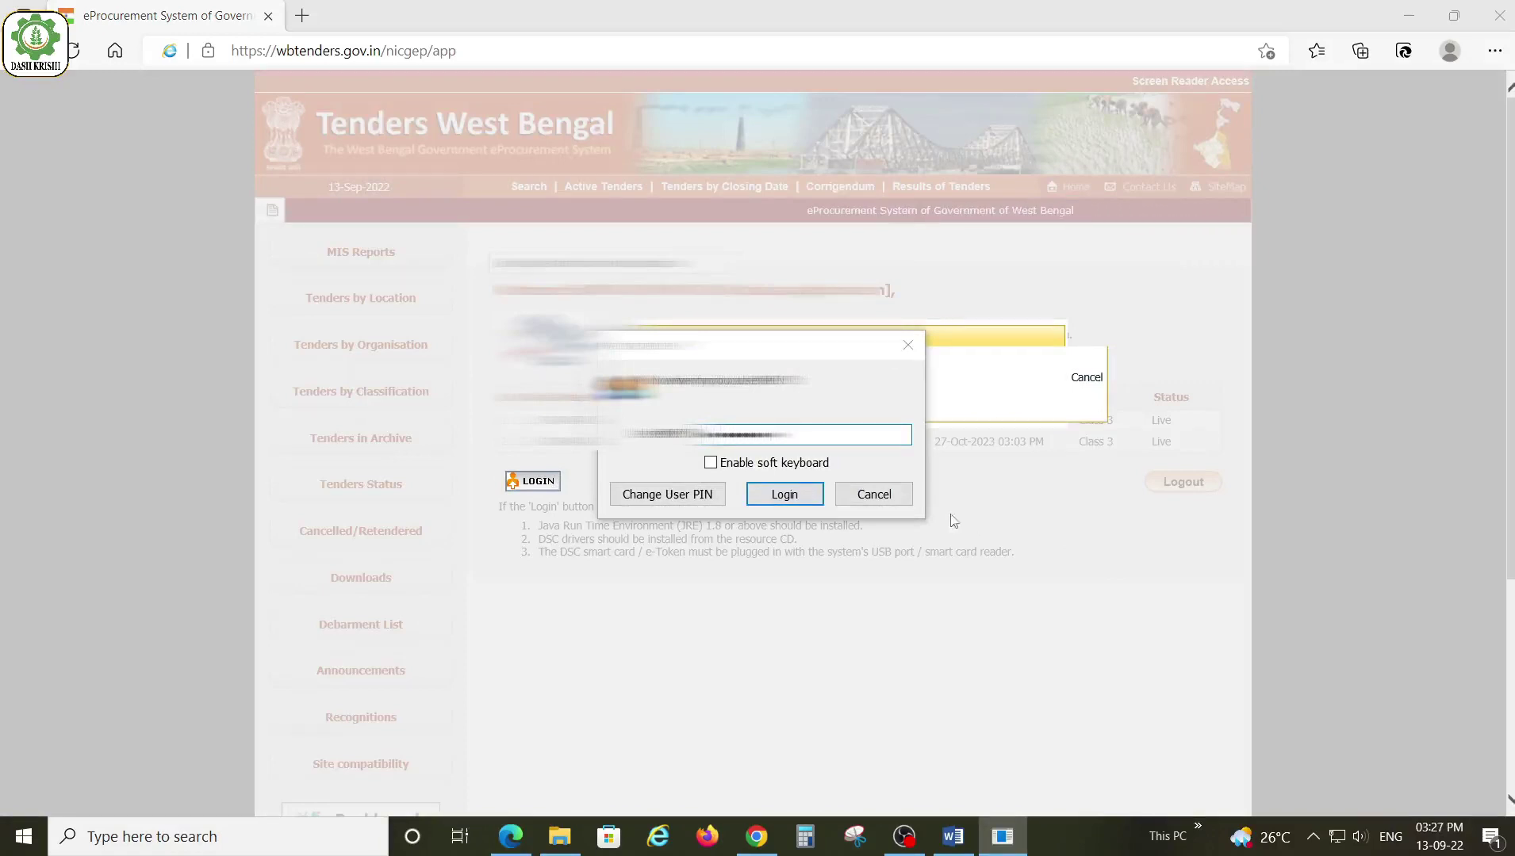
pyautogui.click(801, 493)
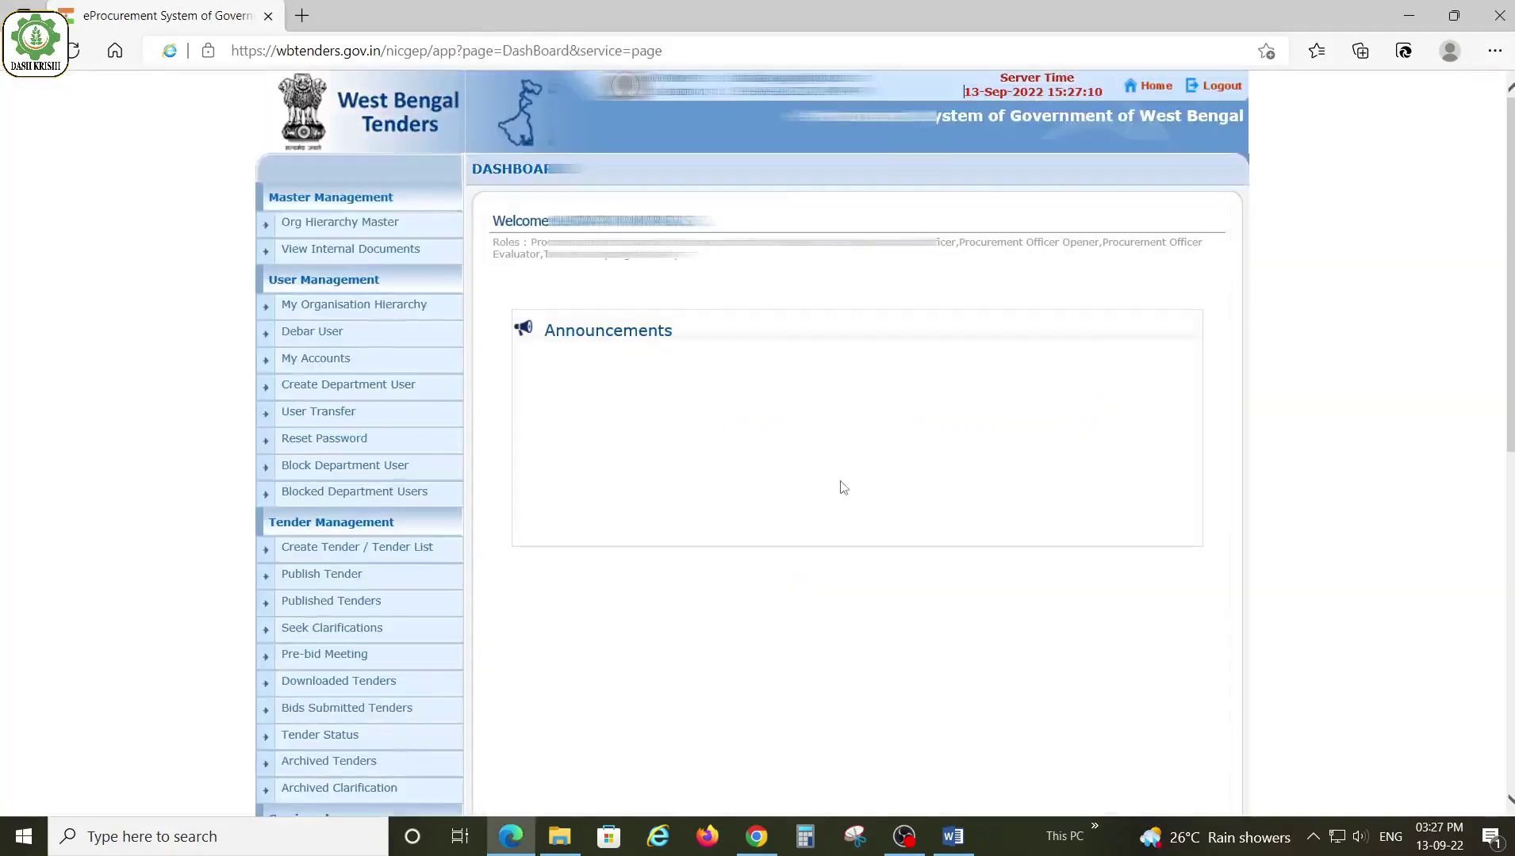
# Open the tender list and view the details of tender 2022_DOA_405054.
pyautogui.scroll(-2, 781, 464)
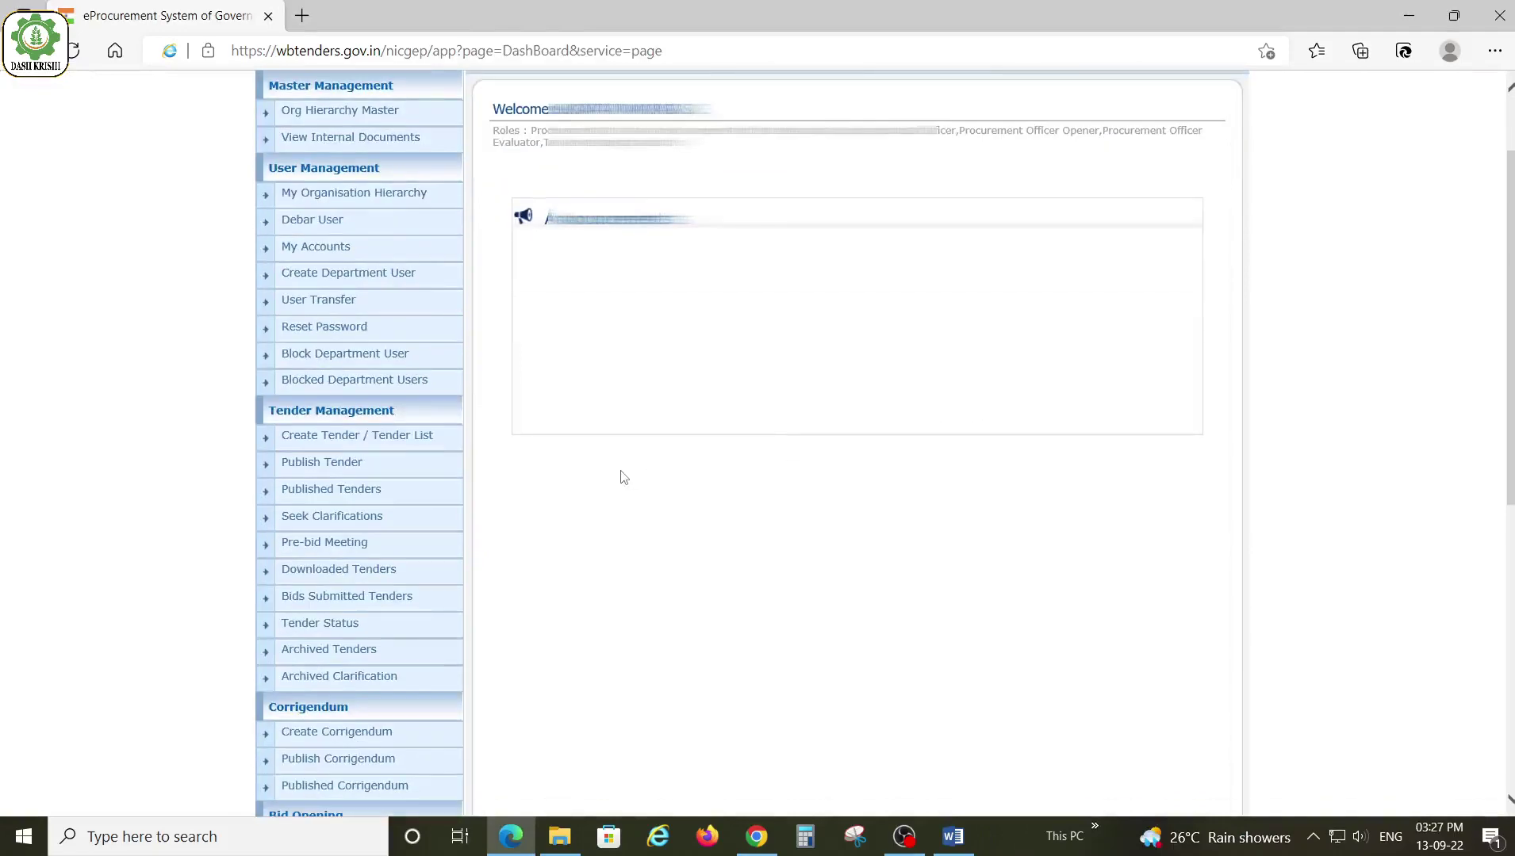
pyautogui.scroll(2, 622, 466)
pyautogui.scroll(-2, 622, 466)
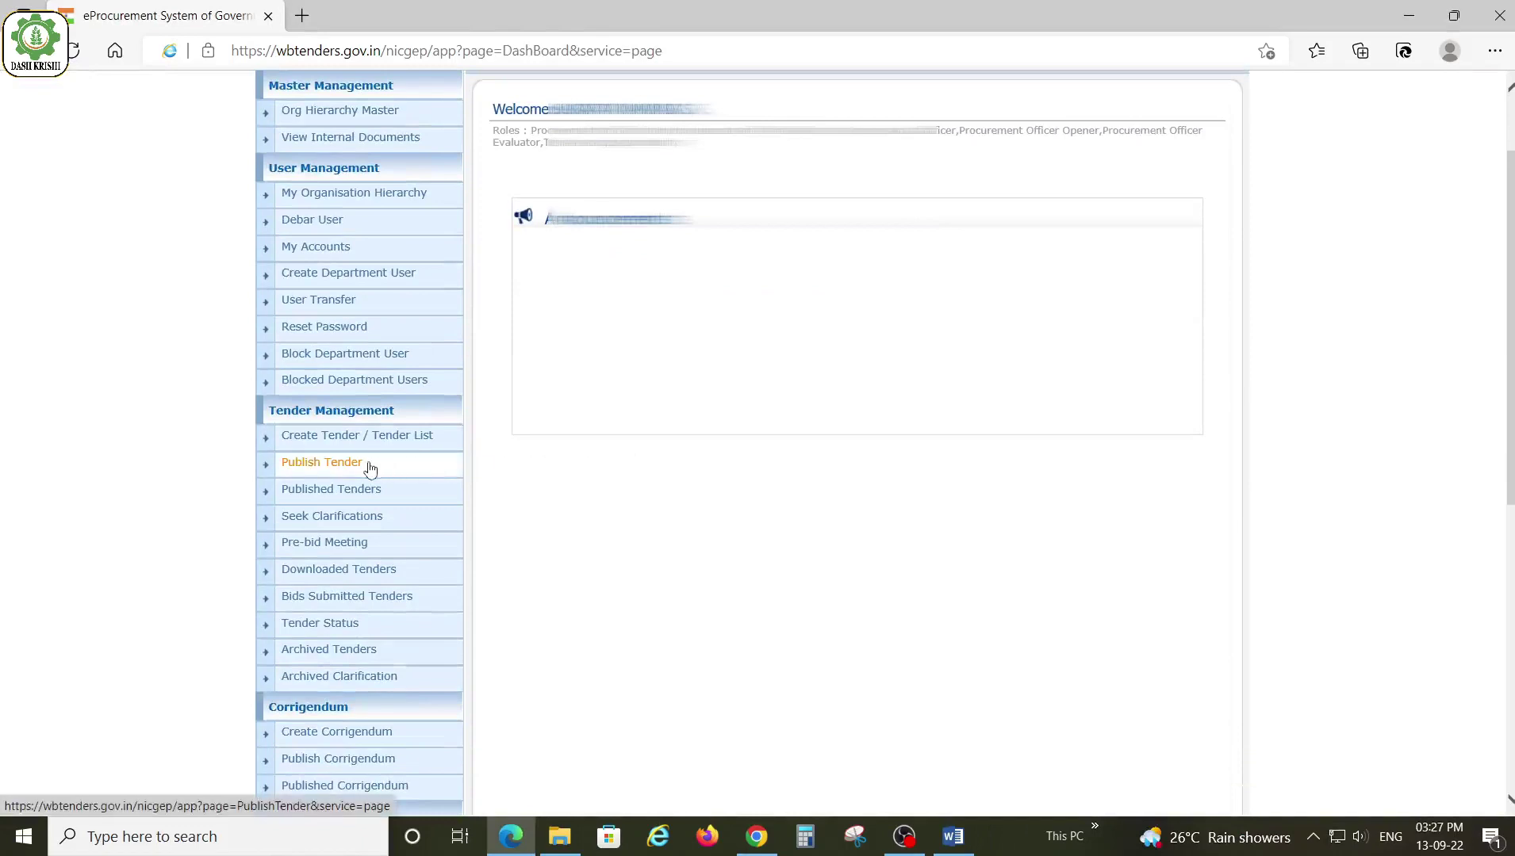
pyautogui.click(389, 439)
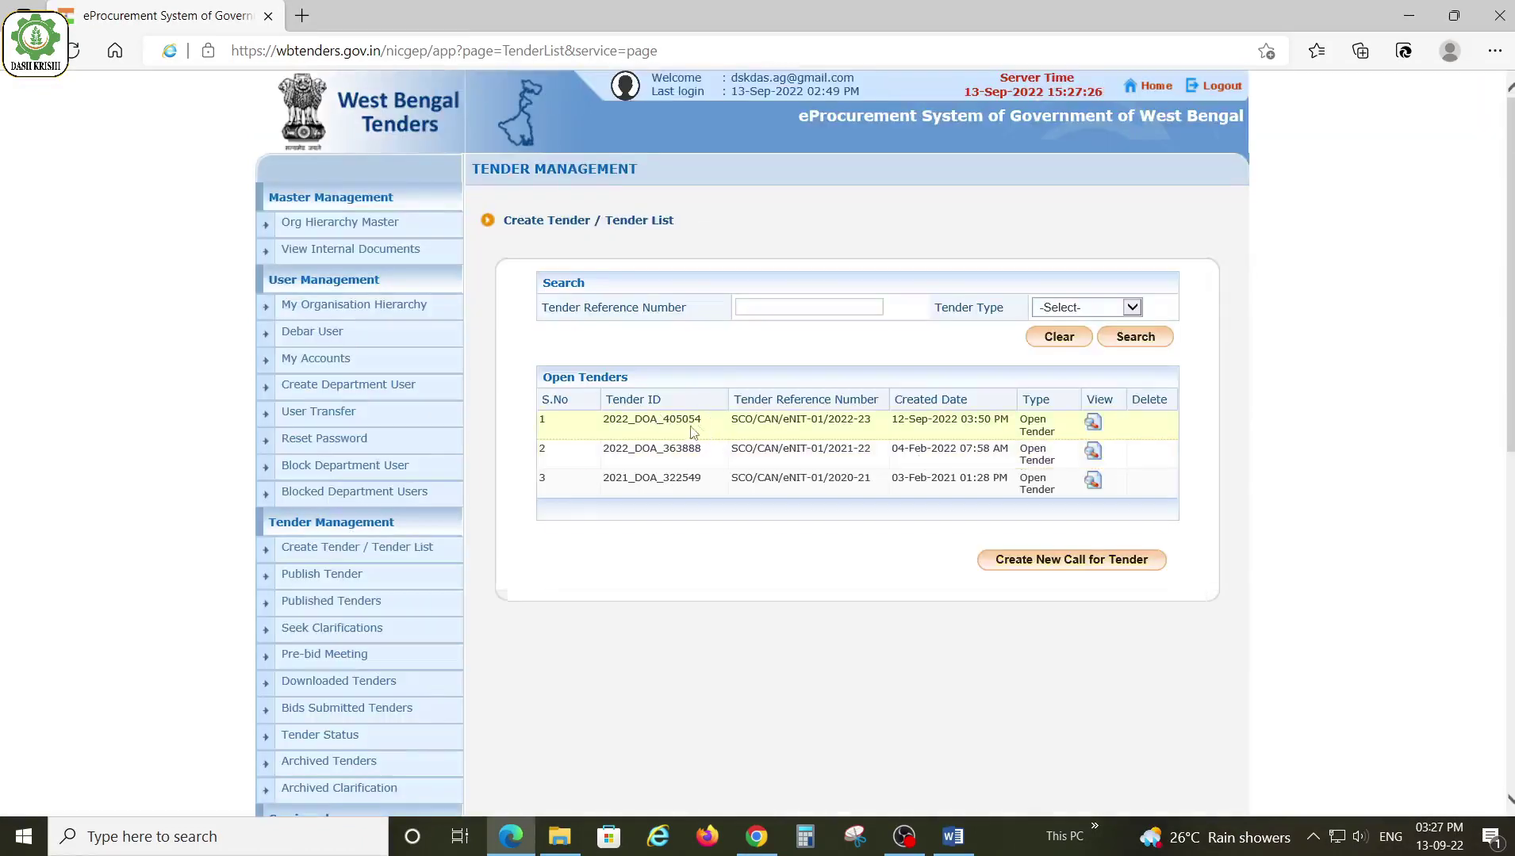
pyautogui.click(1098, 426)
# Open the details of work item 2022_DOA_405054_3, check its tender fee and EMD amount, and close them.
pyautogui.scroll(-5, 1103, 426)
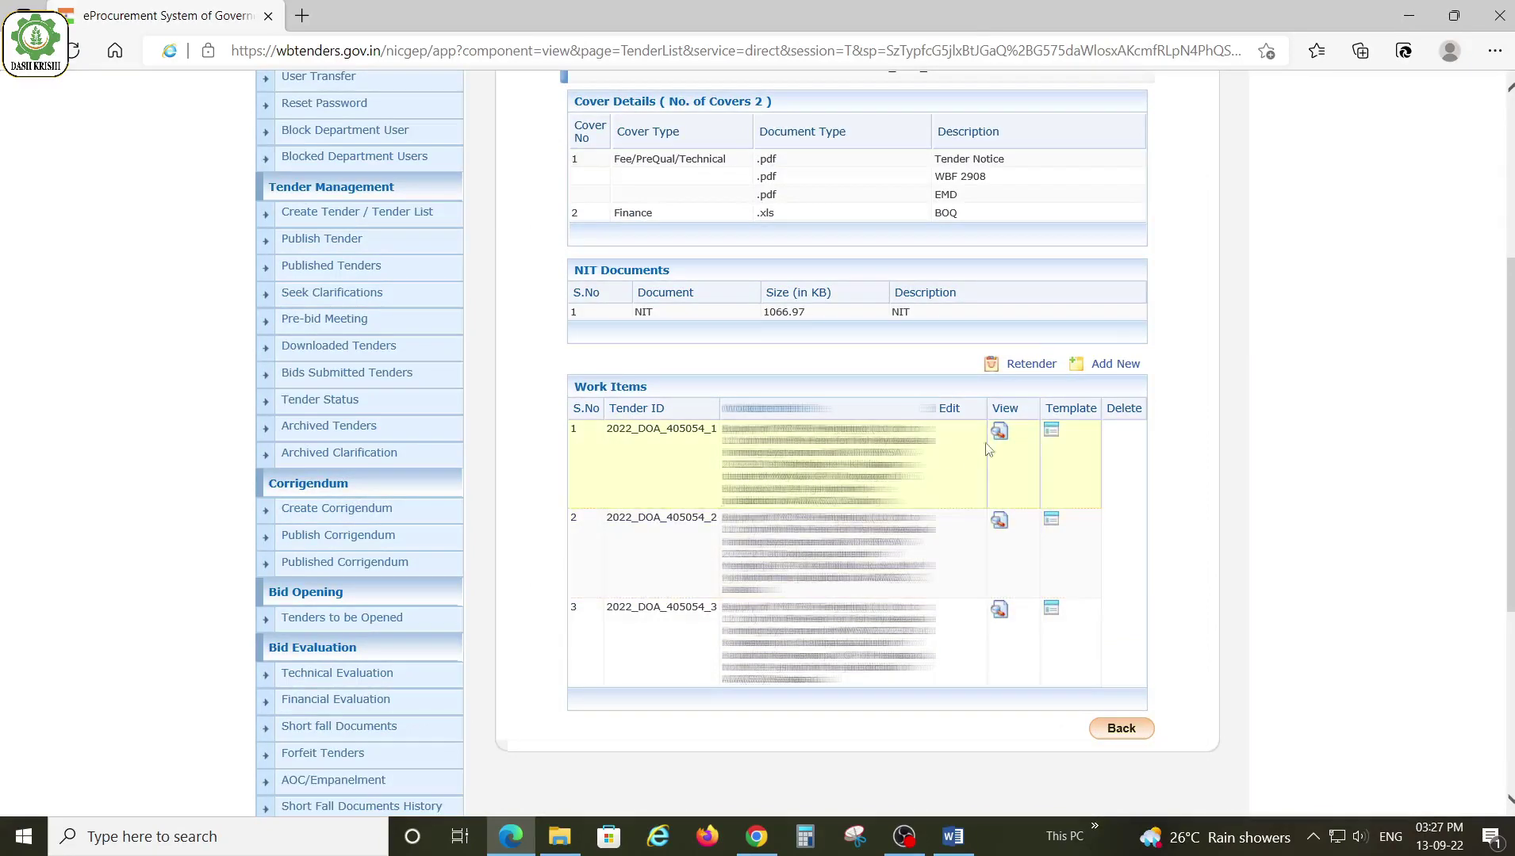
pyautogui.click(1001, 611)
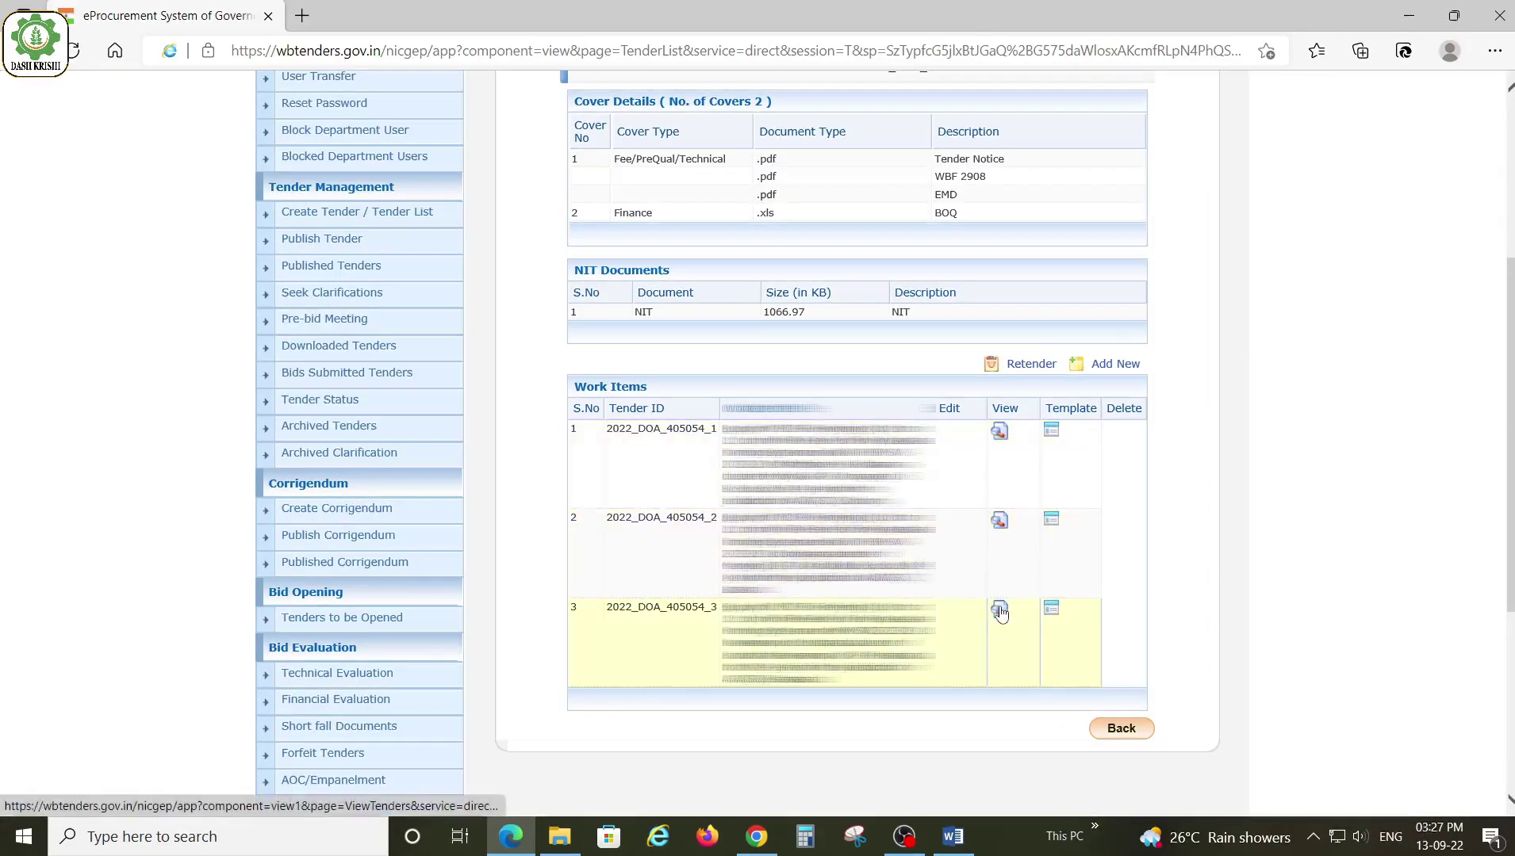
pyautogui.scroll(-1, 550, 394)
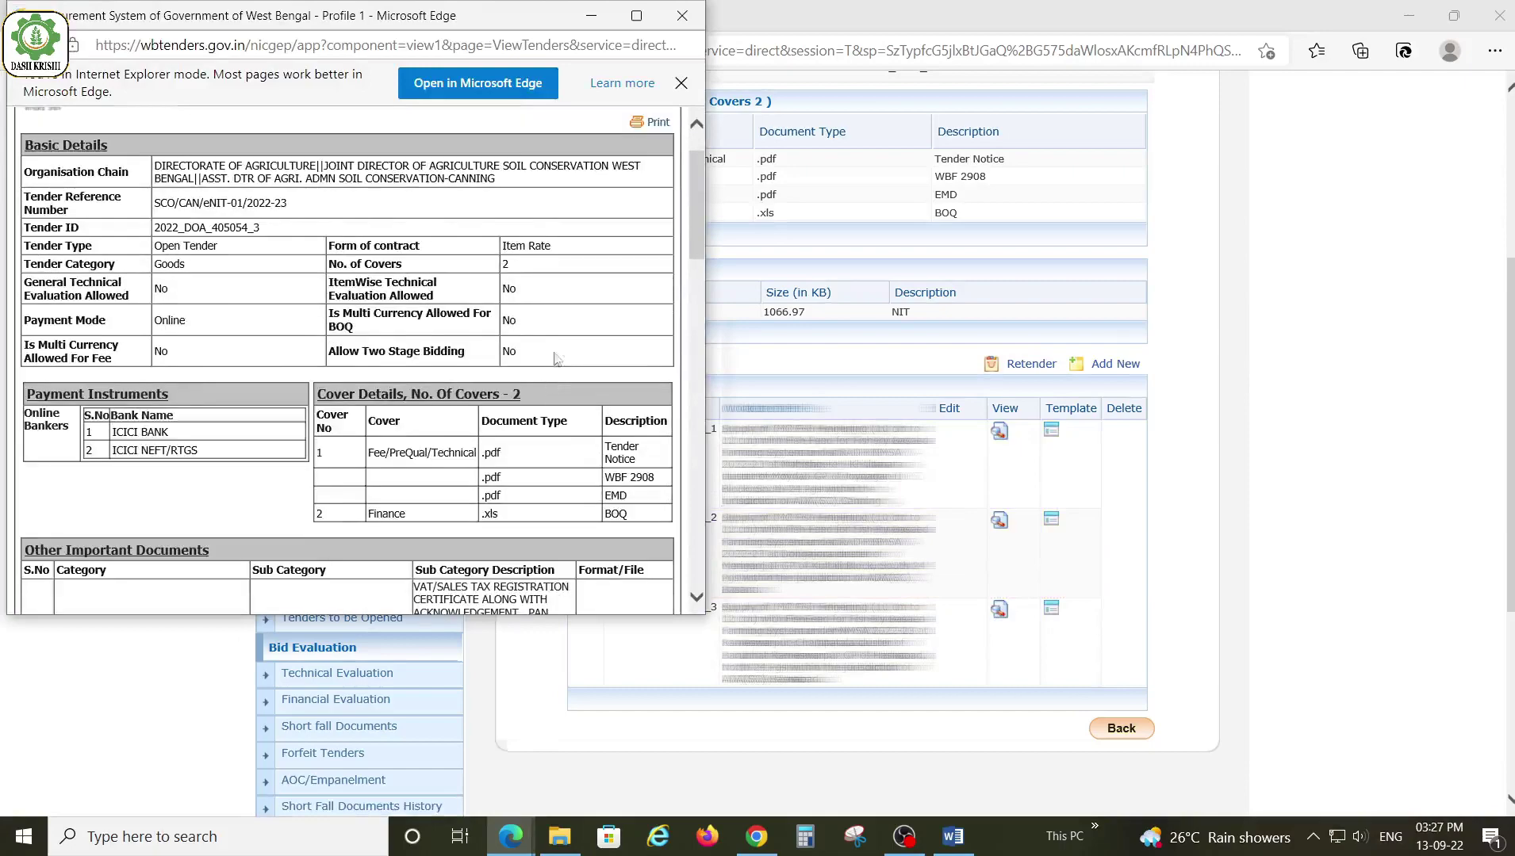
pyautogui.scroll(-4, 584, 269)
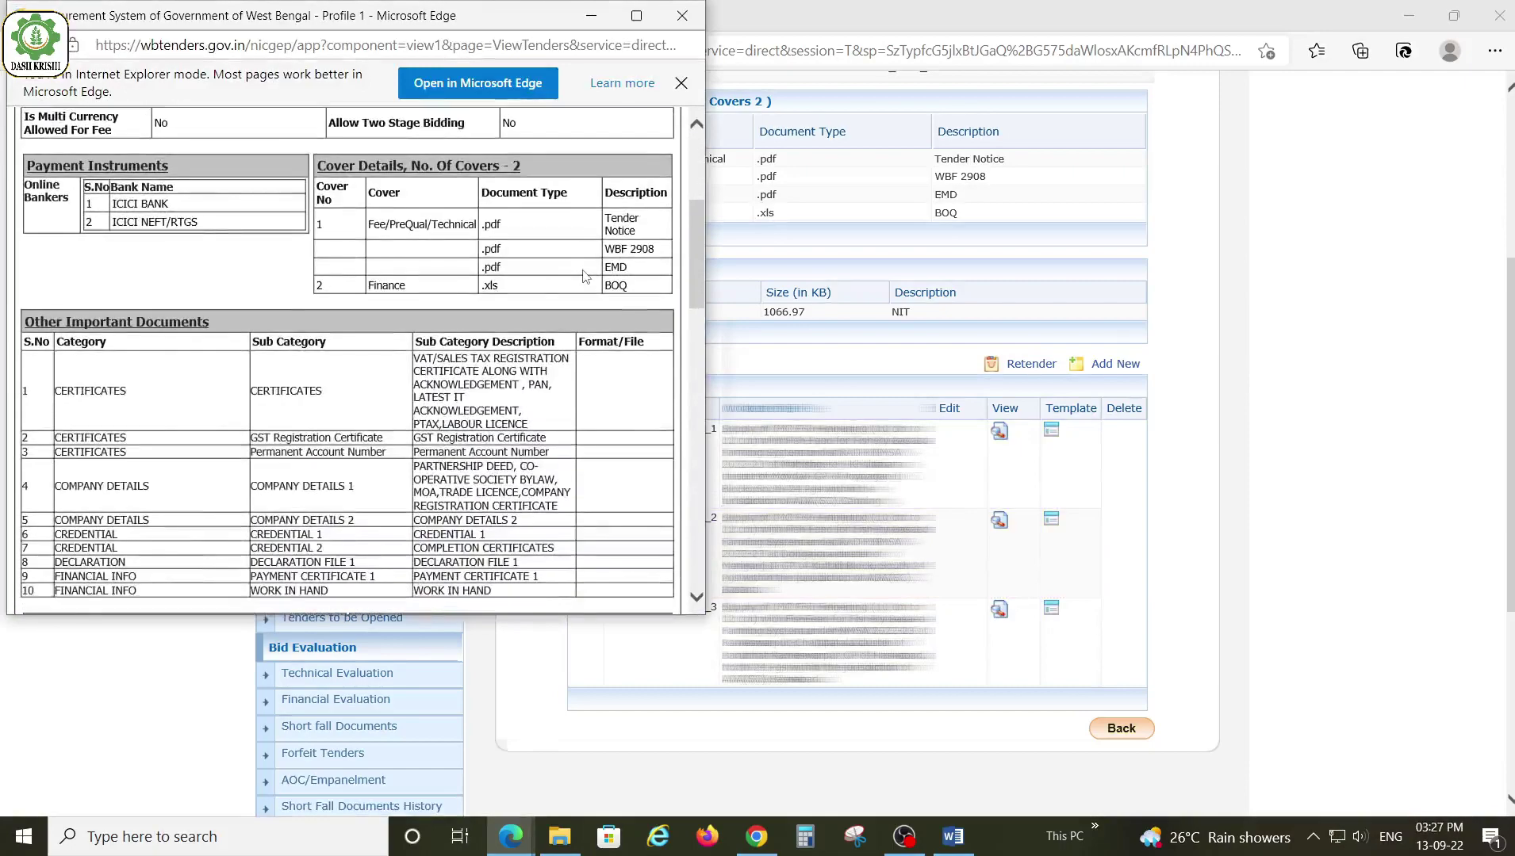
pyautogui.scroll(-3, 586, 275)
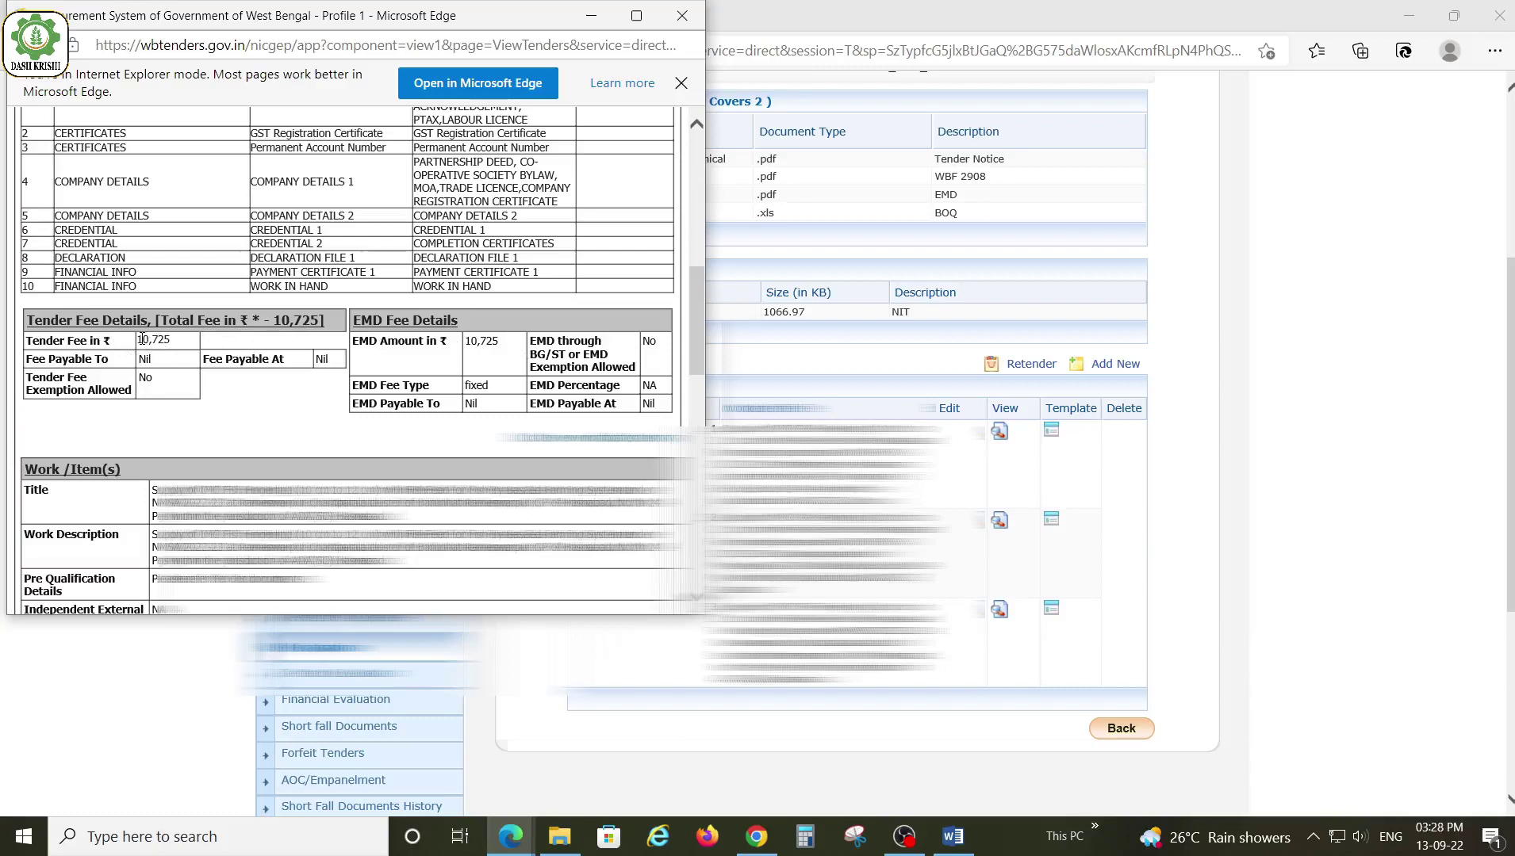
pyautogui.moveTo(141, 340); pyautogui.dragTo(183, 339)
pyautogui.moveTo(466, 340); pyautogui.dragTo(506, 338)
pyautogui.moveTo(137, 340); pyautogui.dragTo(201, 339)
pyautogui.click(682, 15)
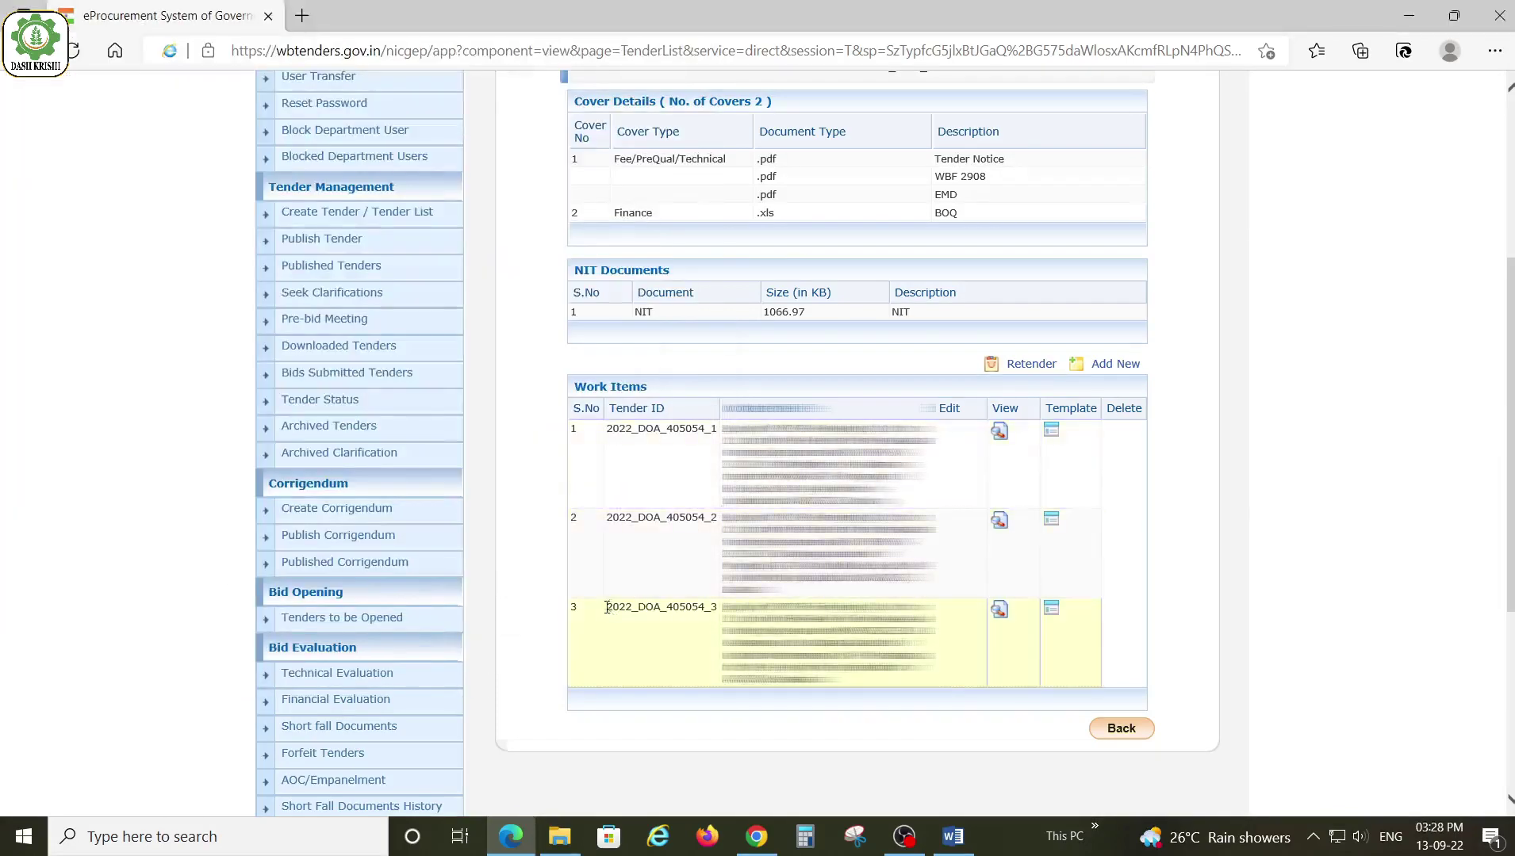
# Copy the tender ID of the third work item and return to the tender list.
pyautogui.moveTo(608, 606); pyautogui.dragTo(720, 607)
pyautogui.hotkey('ctrl', 'c')
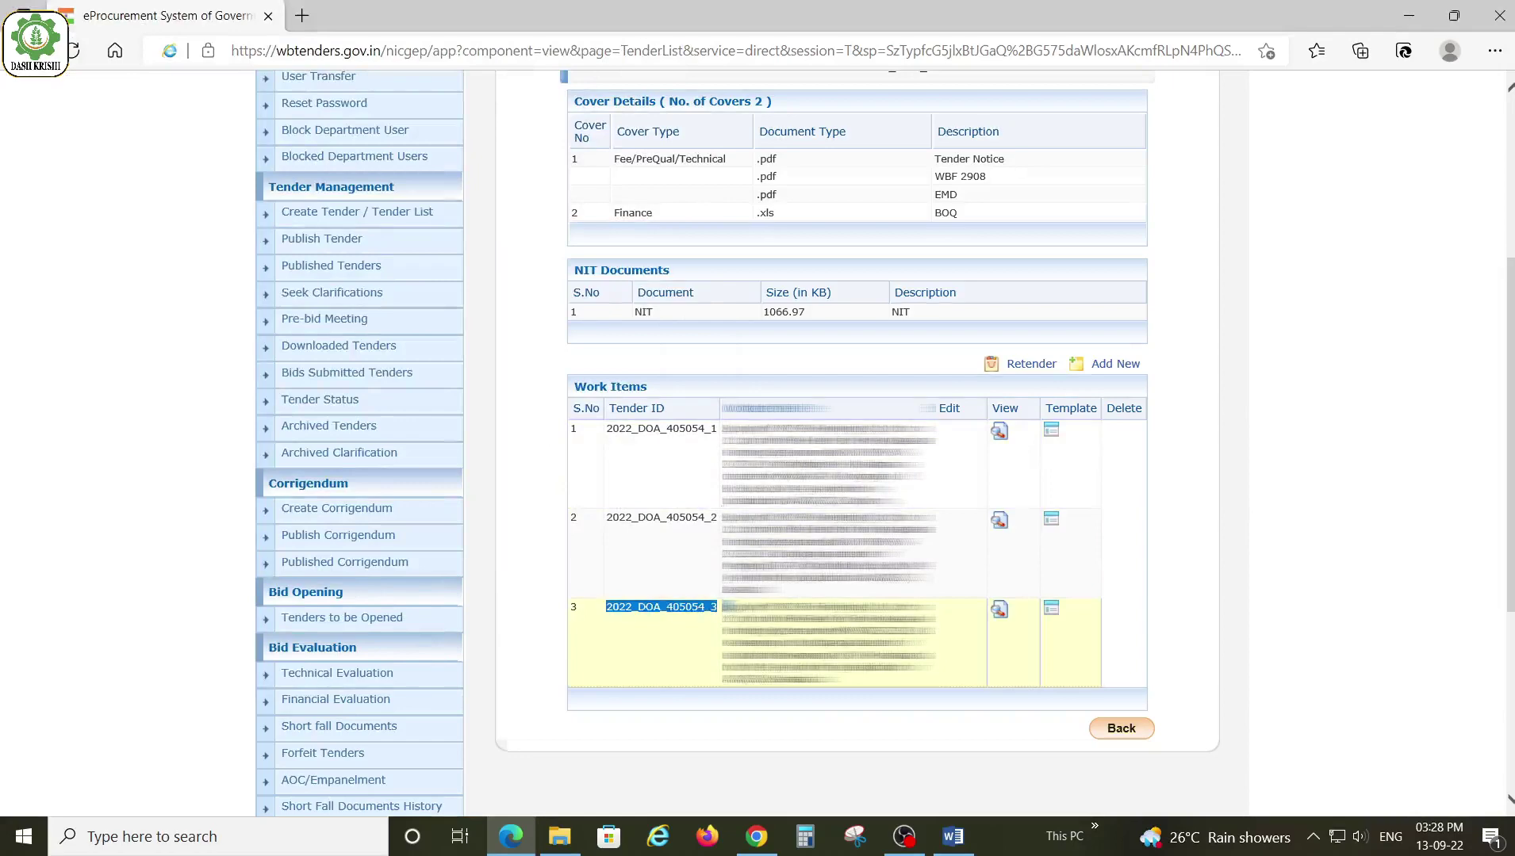
pyautogui.click(1142, 735)
# Start creating a corrigendum and search the published tenders for the copied ID 2022_DOA_405054_3.
pyautogui.scroll(-3, 886, 642)
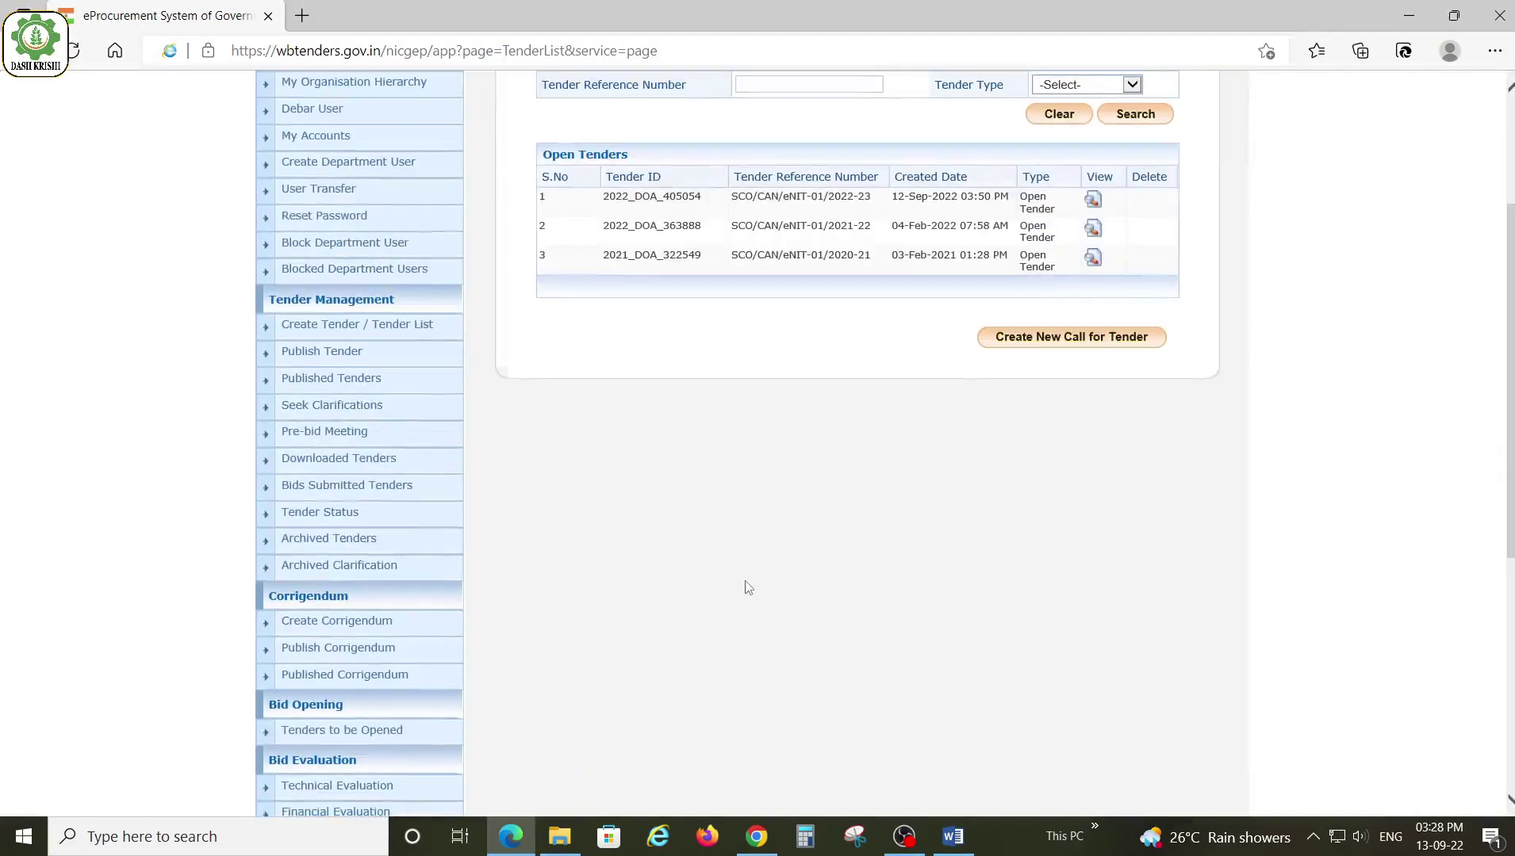
pyautogui.scroll(-2, 338, 602)
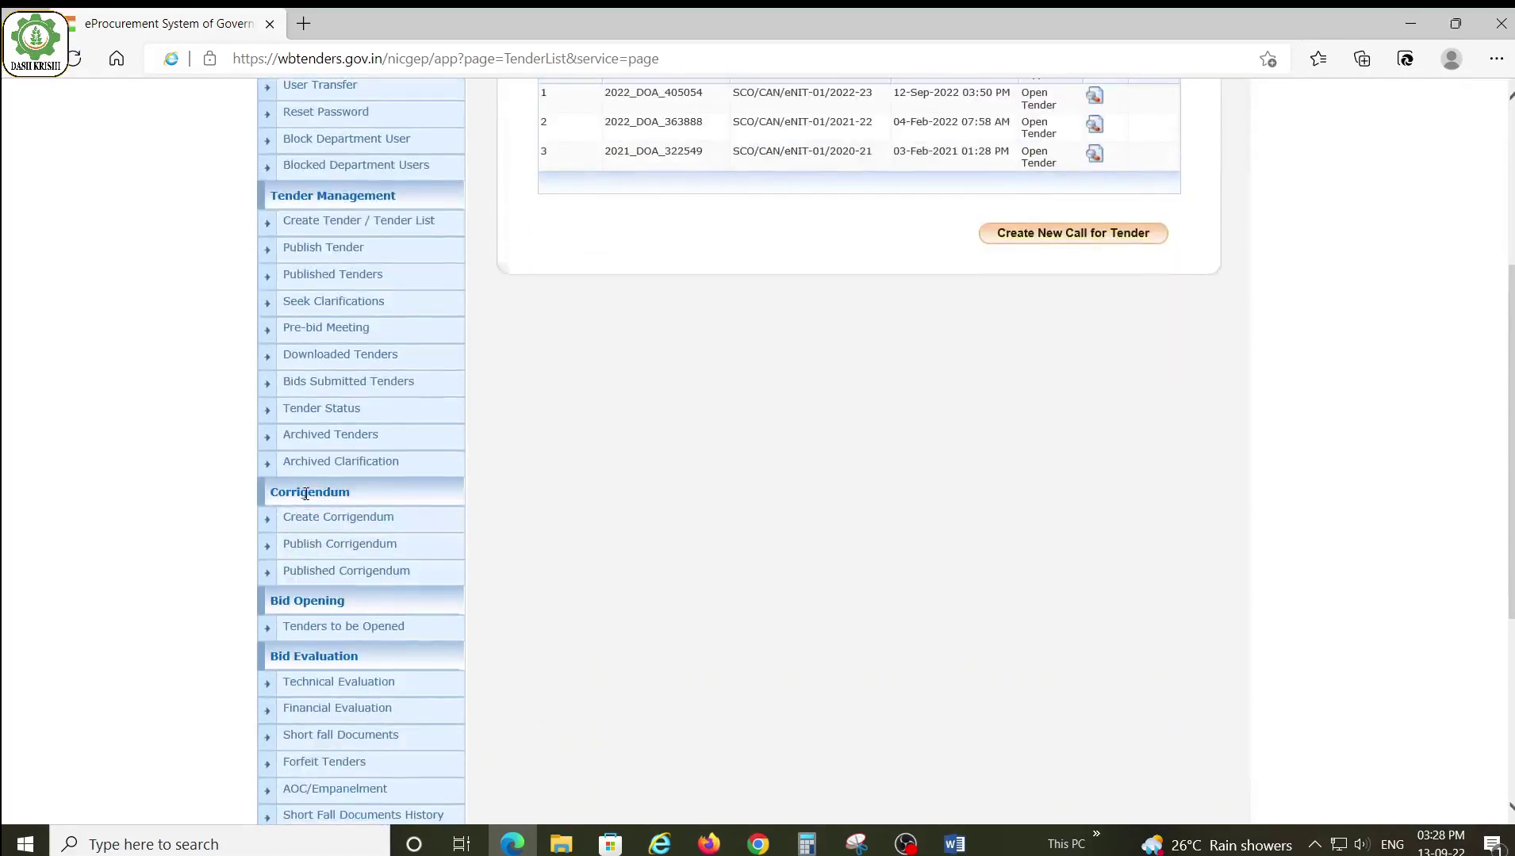
pyautogui.click(363, 527)
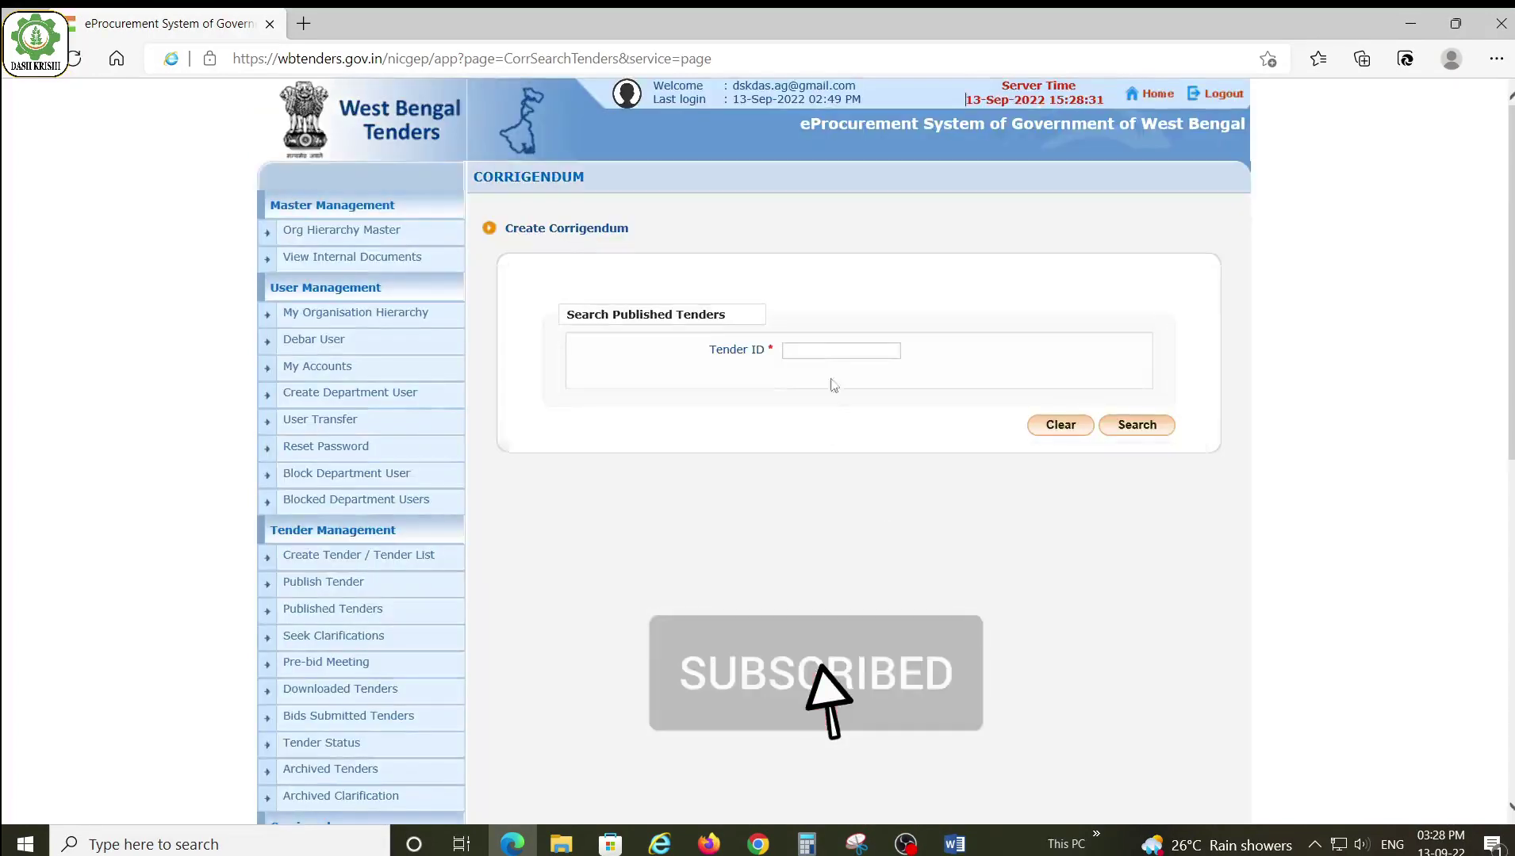
pyautogui.click(832, 350)
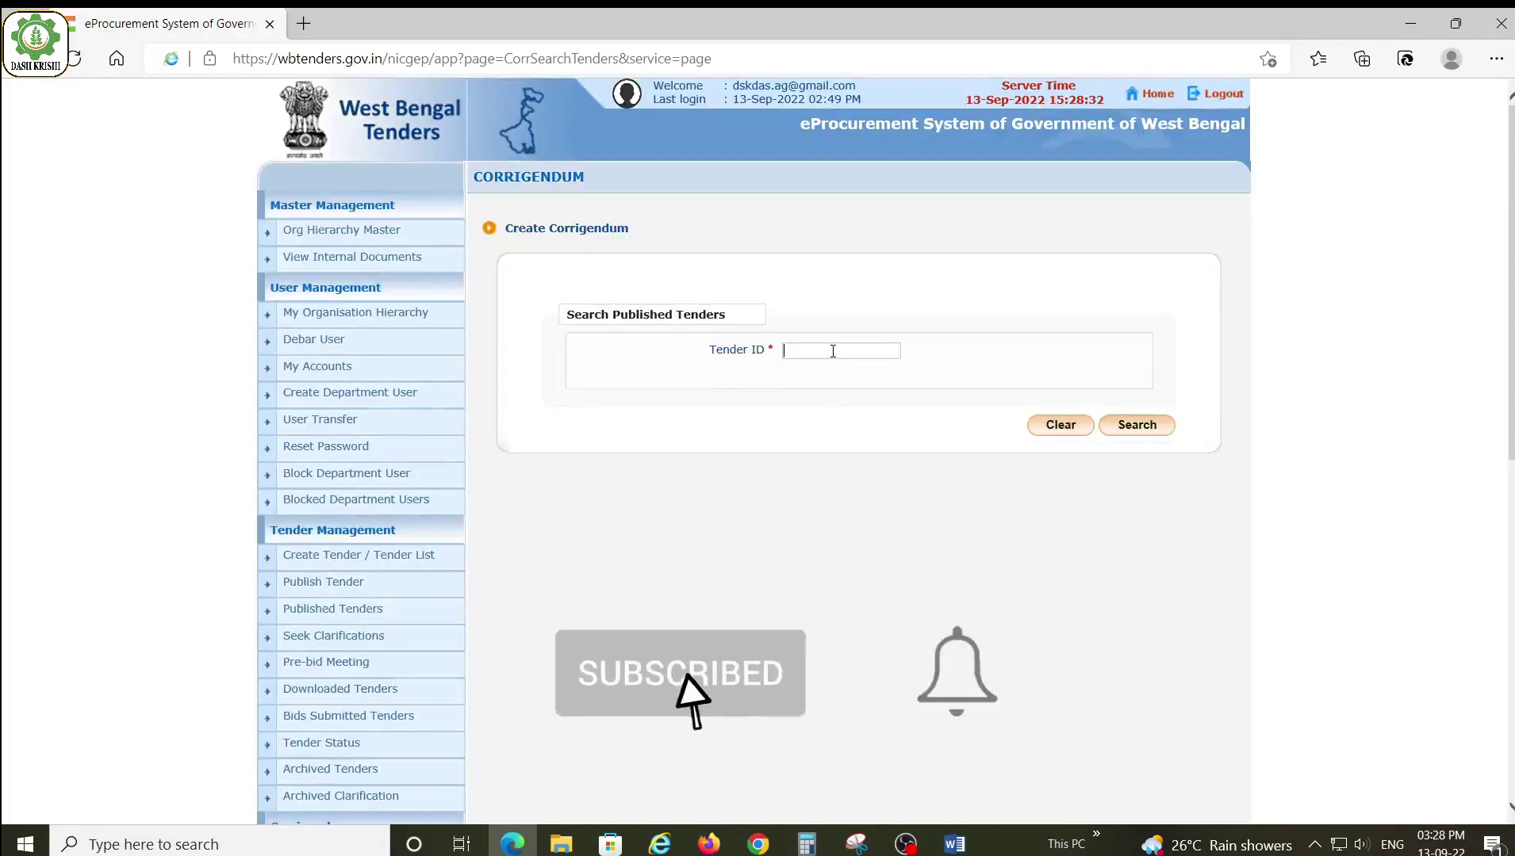
pyautogui.hotkey('ctrl', 'v')
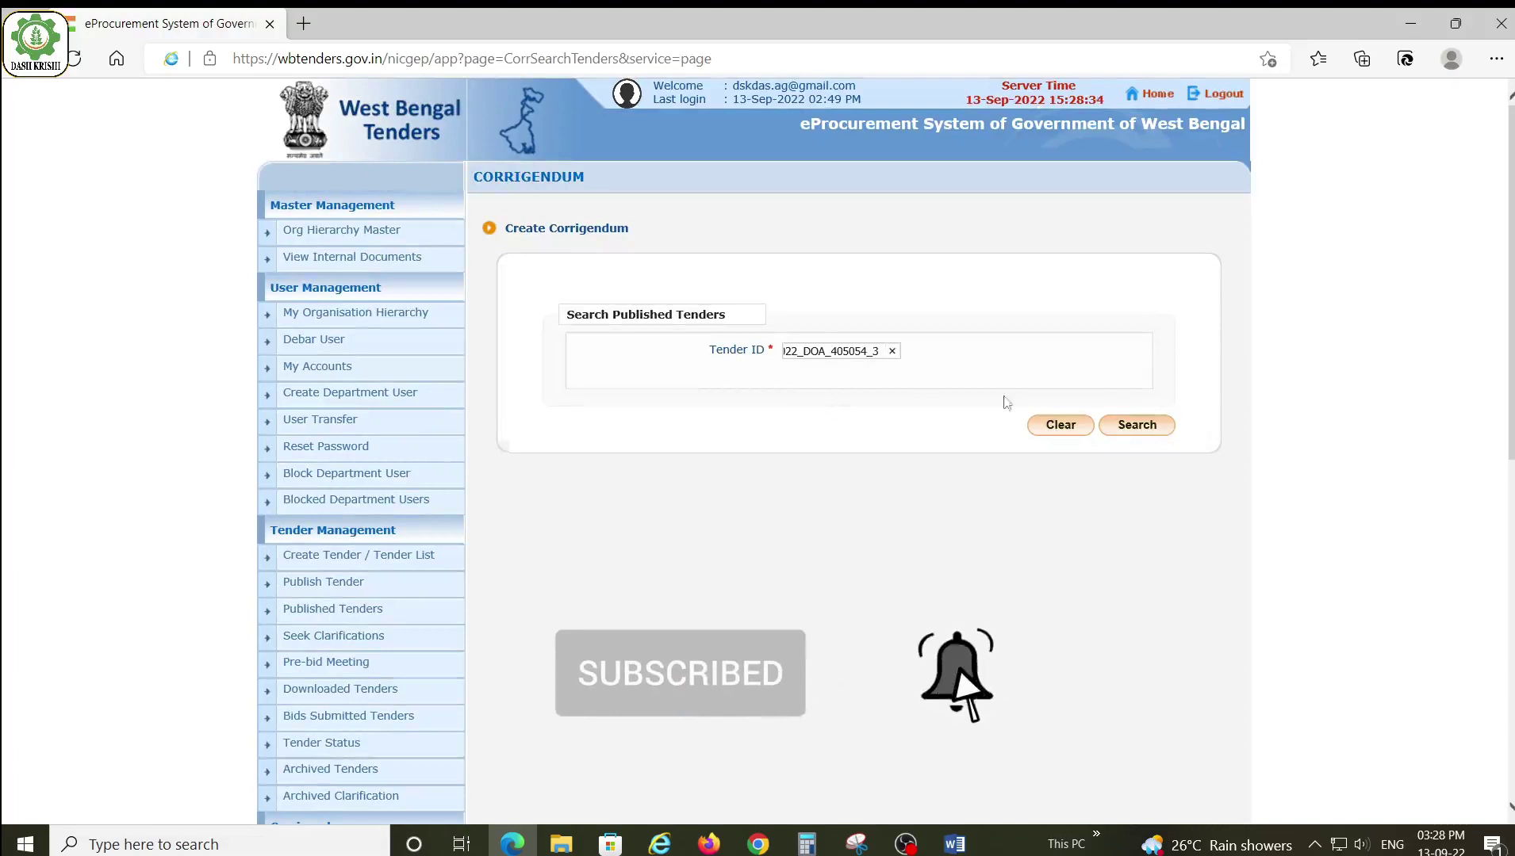
pyautogui.click(1150, 427)
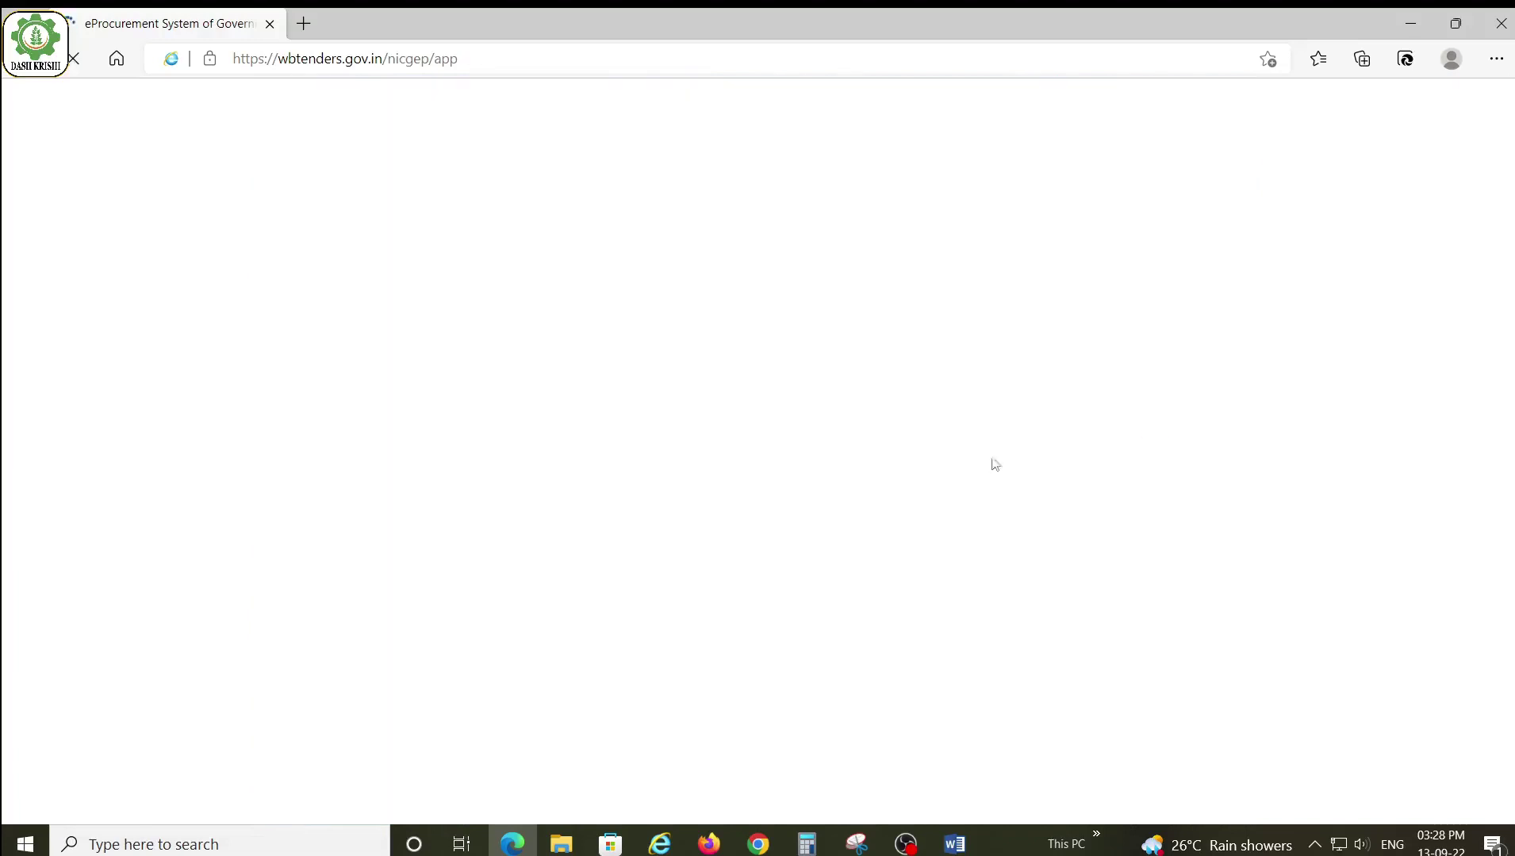
# Examine the corrigendum types offered for the found tender, going through the list from Date to Other.
pyautogui.scroll(-2, 982, 466)
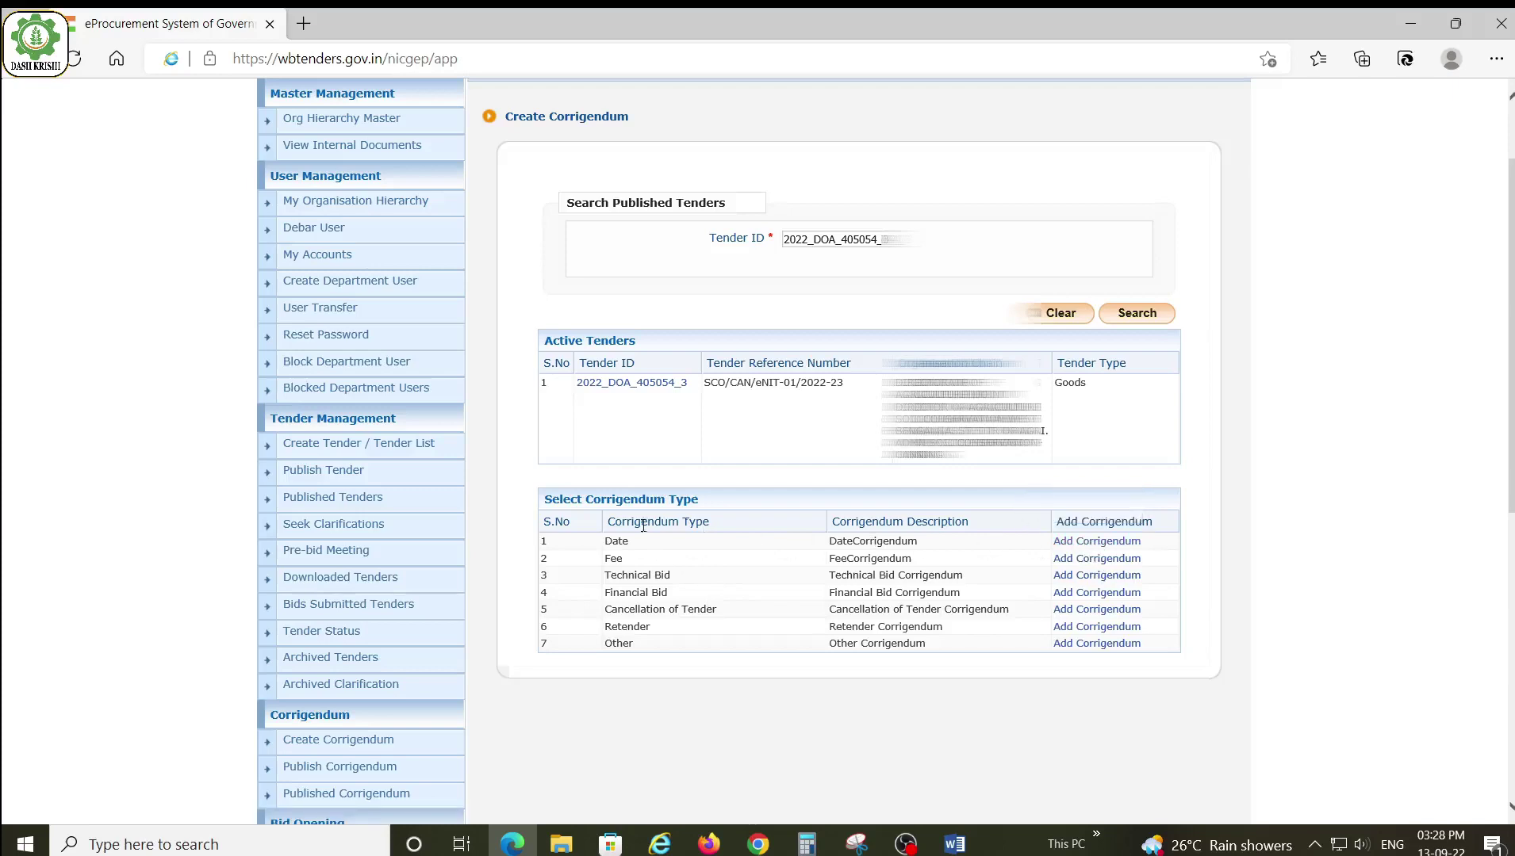
pyautogui.moveTo(603, 543); pyautogui.dragTo(651, 563)
pyautogui.moveTo(606, 578); pyautogui.dragTo(689, 576)
pyautogui.click(608, 591)
pyautogui.moveTo(608, 592); pyautogui.dragTo(669, 593)
pyautogui.moveTo(606, 611); pyautogui.dragTo(744, 612)
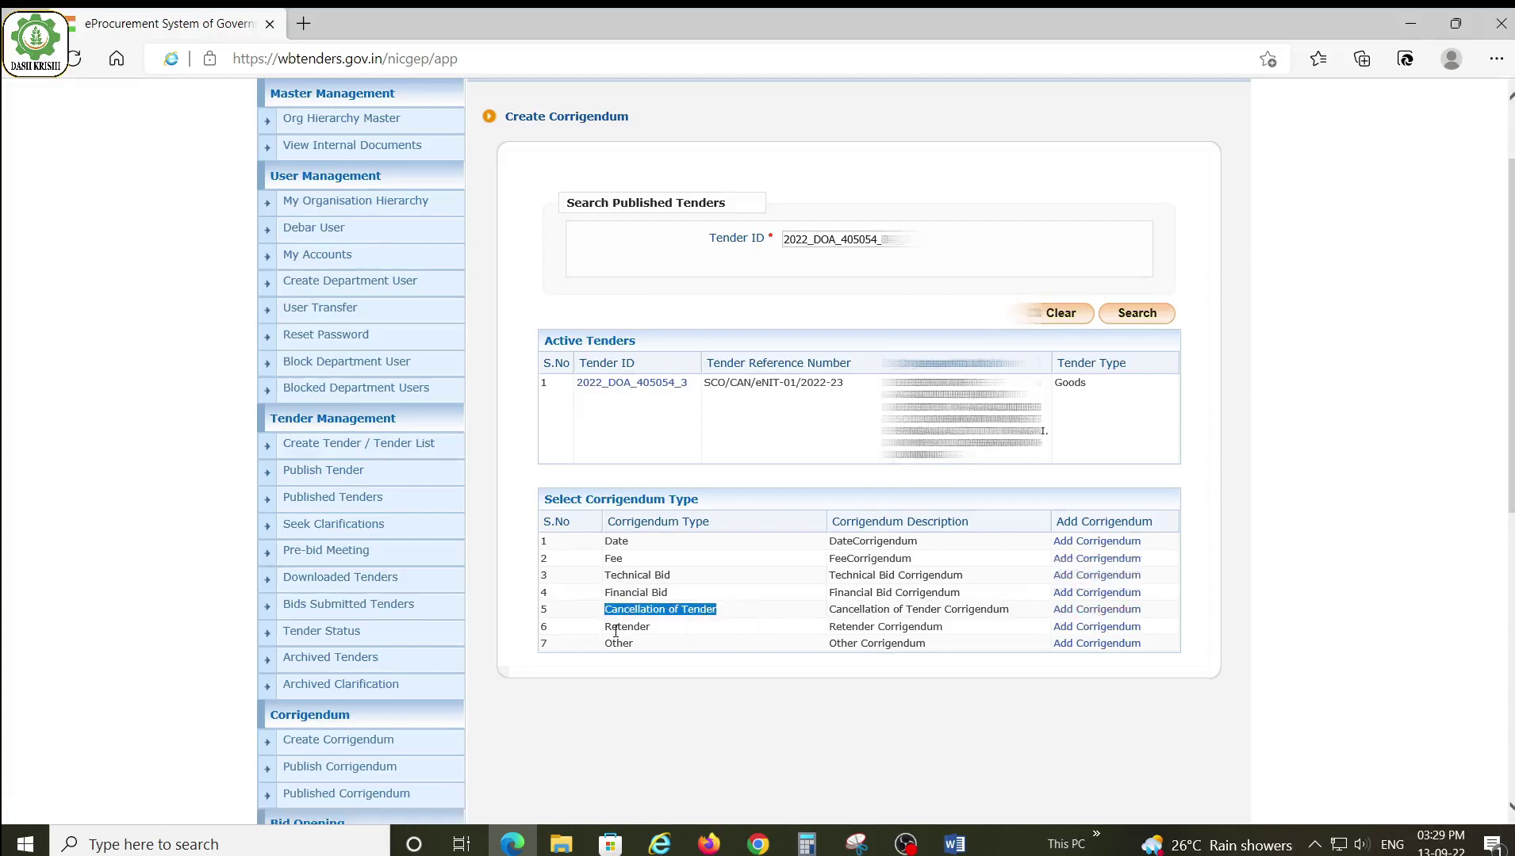
pyautogui.moveTo(602, 632); pyautogui.dragTo(662, 633)
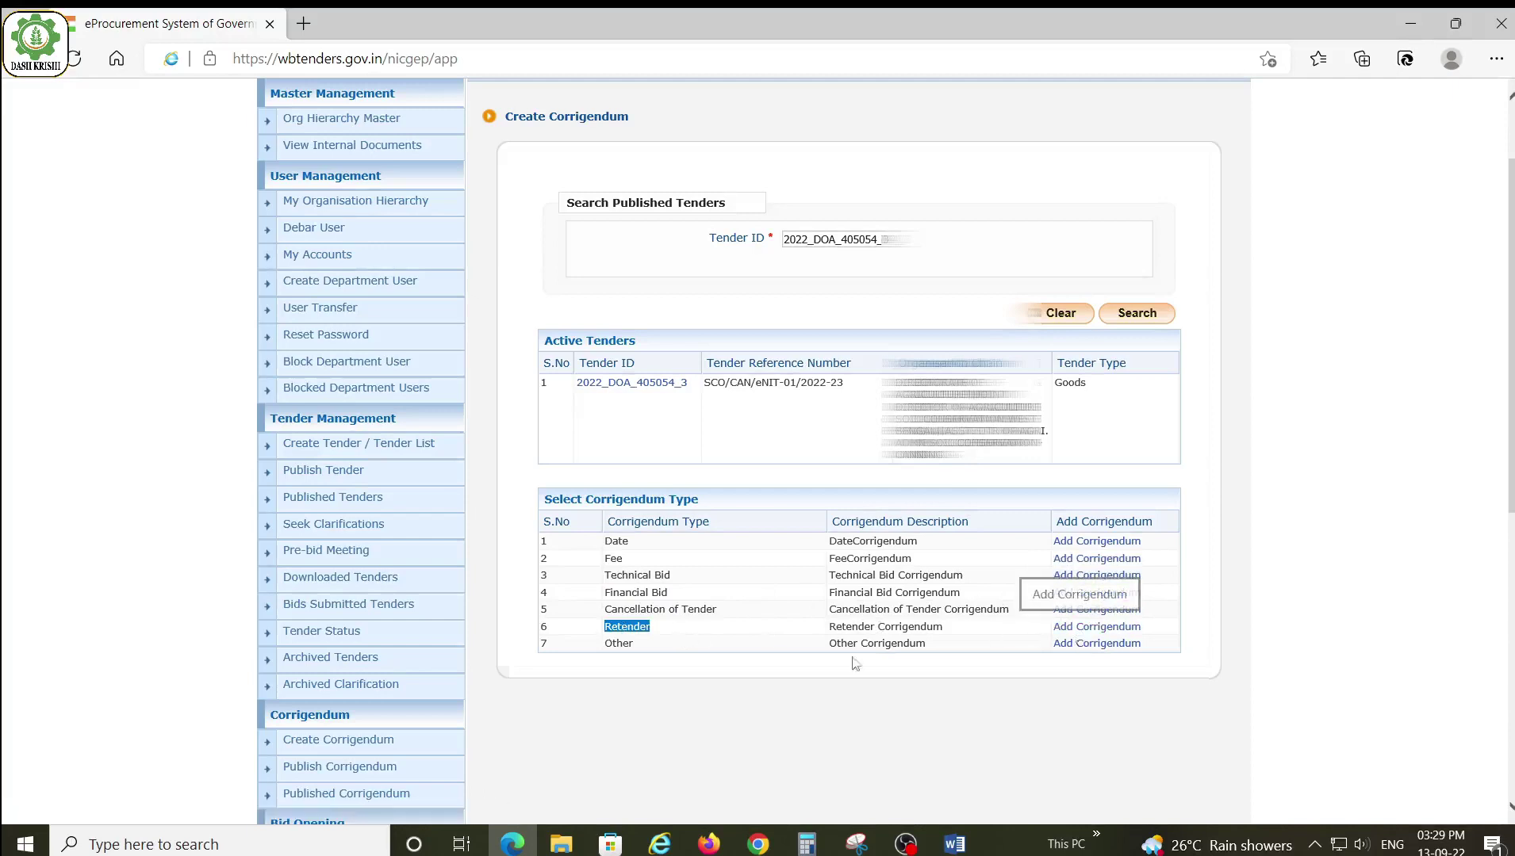
pyautogui.moveTo(601, 652); pyautogui.dragTo(635, 654)
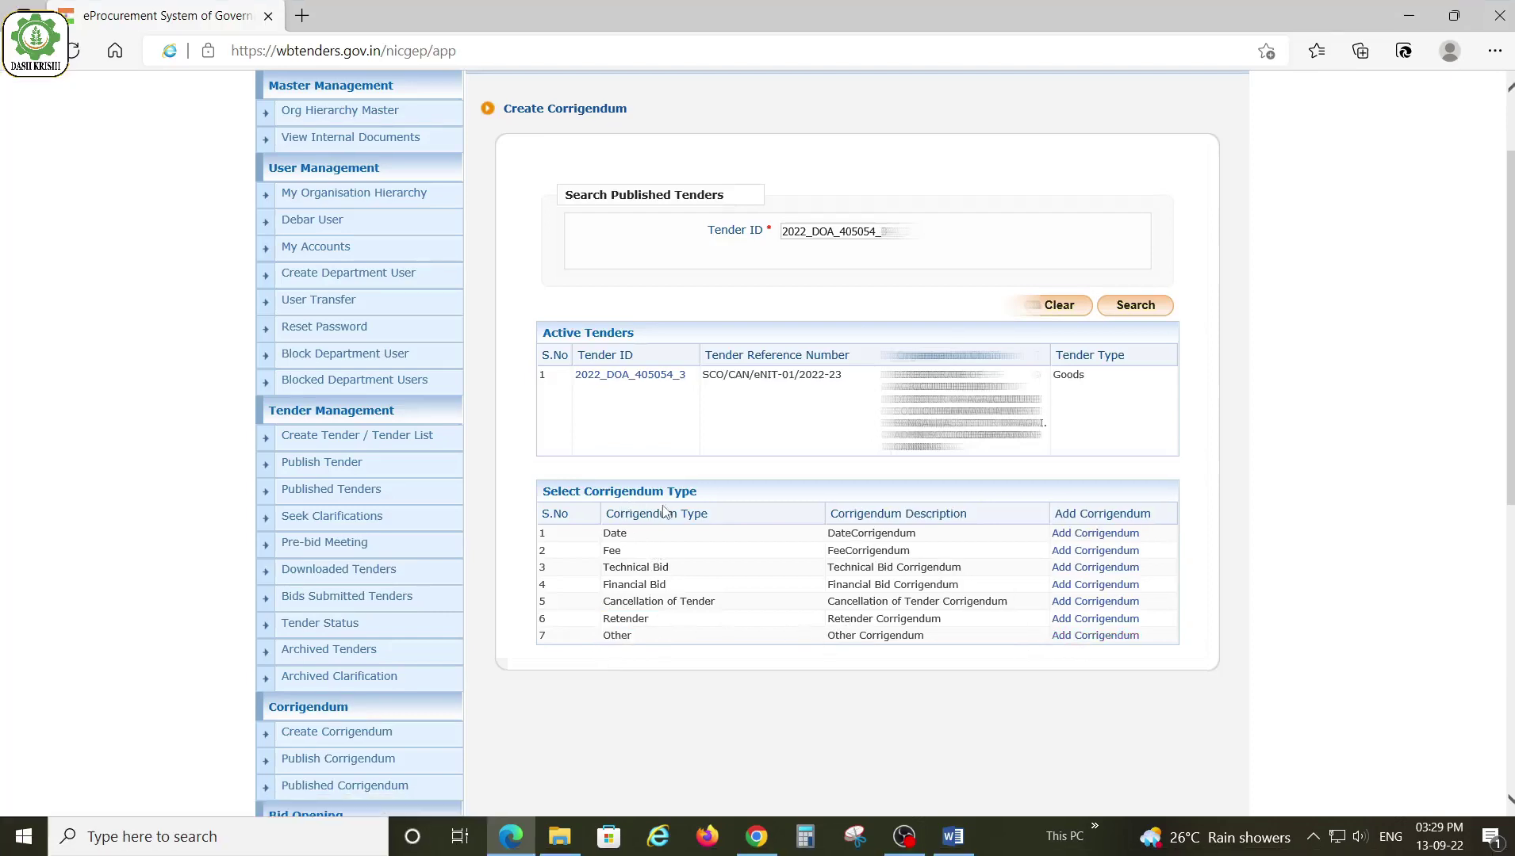
# Add a Fee corrigendum to the found tender and title it "Corrigendum on Tender Fees".
pyautogui.moveTo(597, 551); pyautogui.dragTo(638, 548)
pyautogui.click(1095, 552)
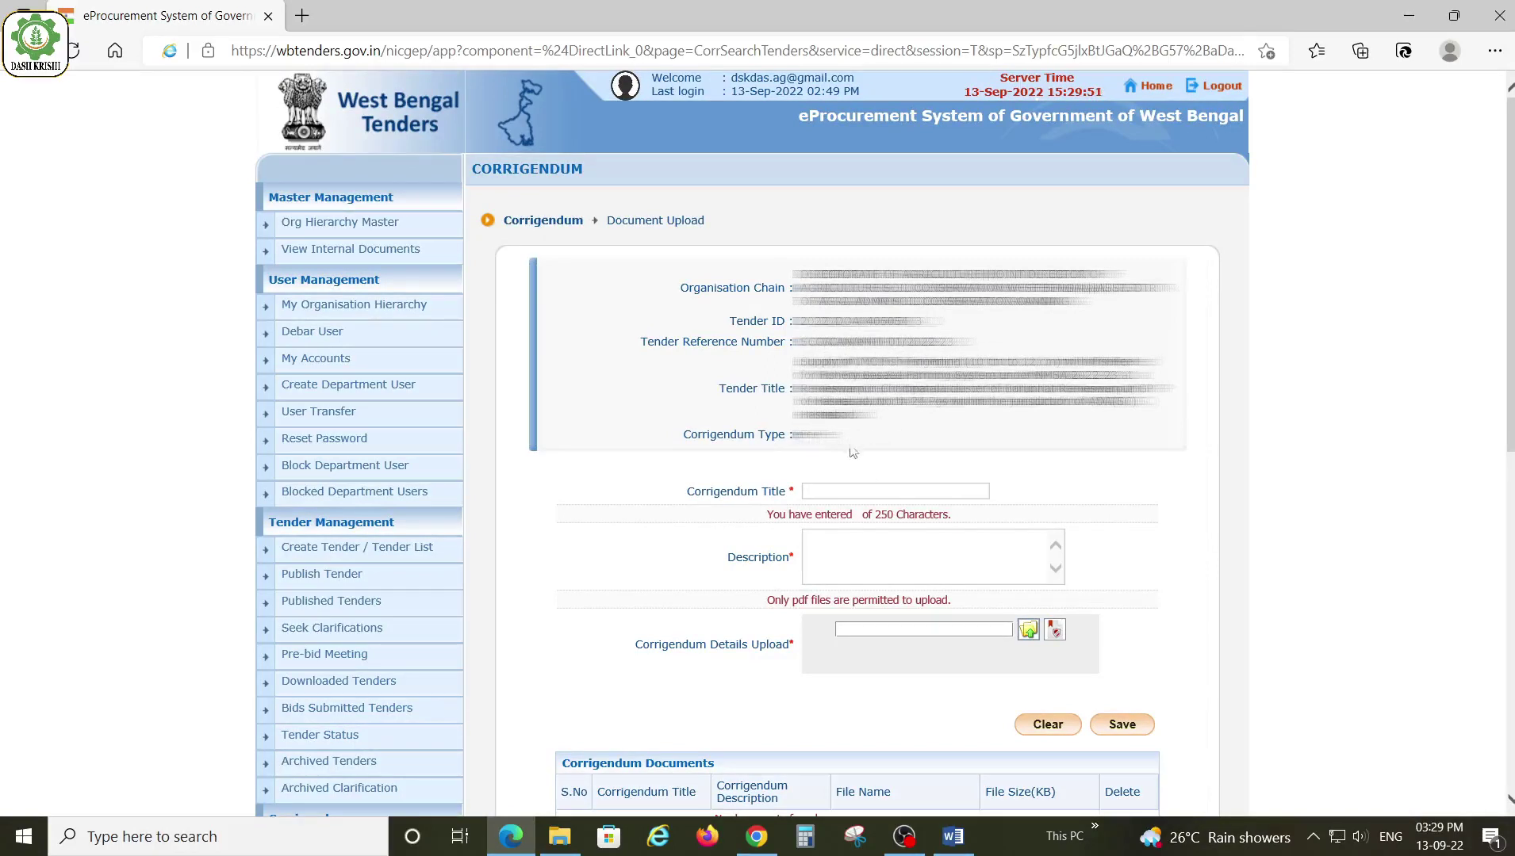
pyautogui.click(831, 490)
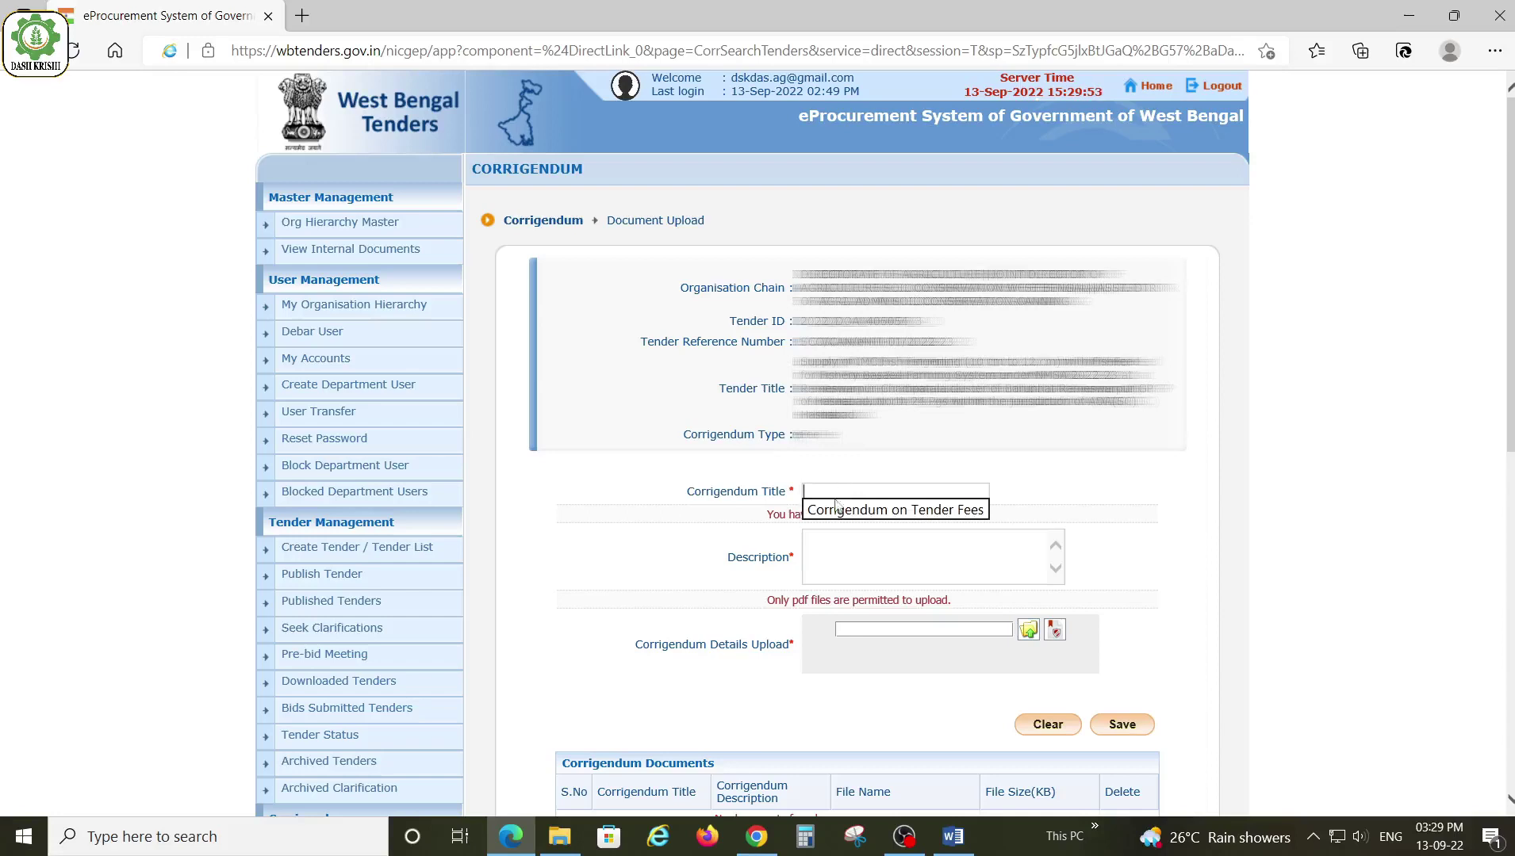
pyautogui.click(862, 509)
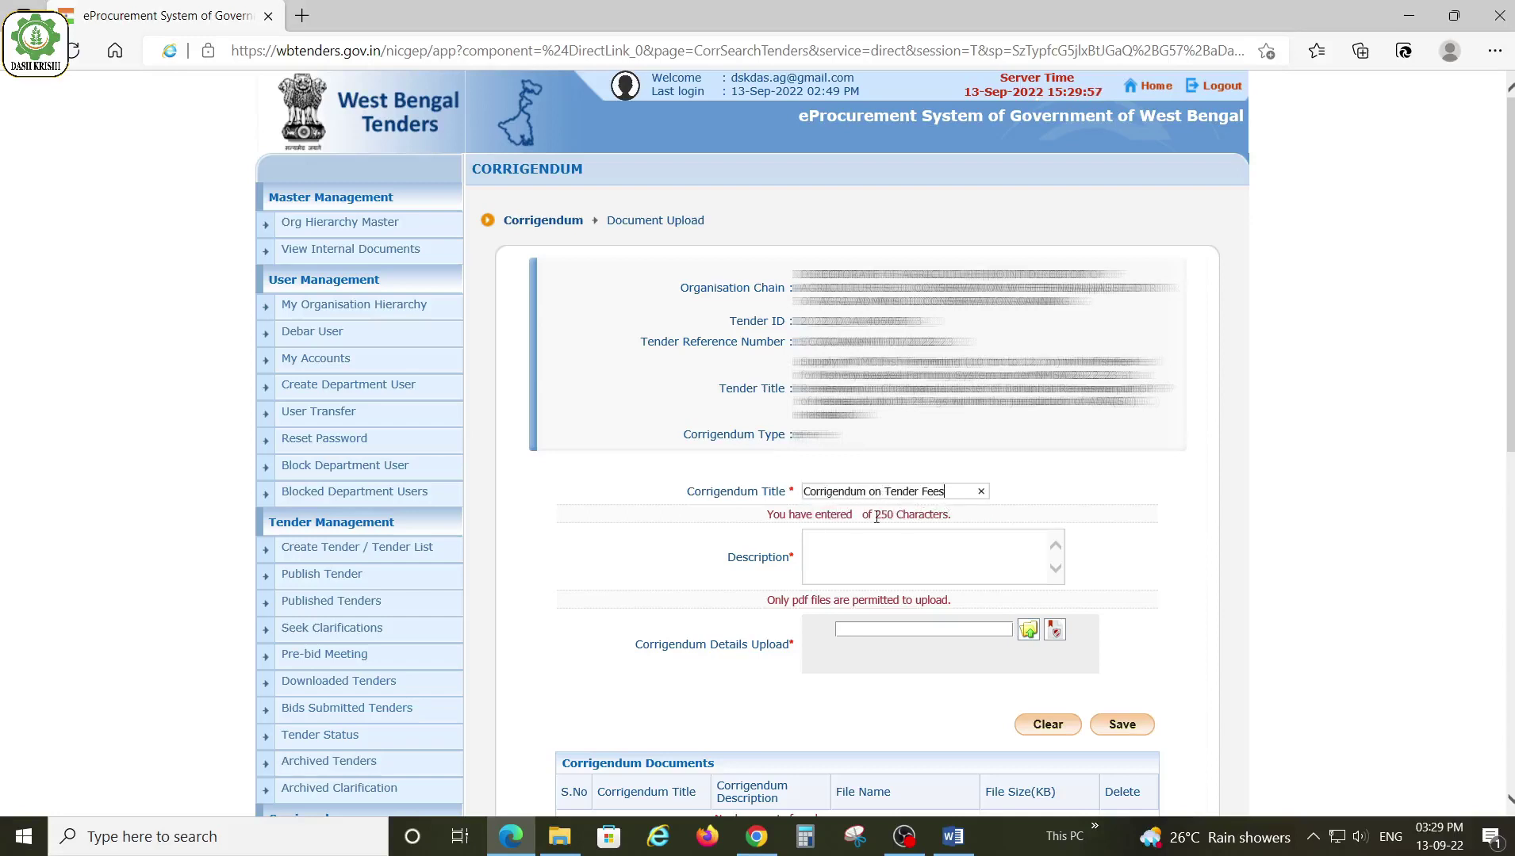
# Copy "No Tender Fees will be required during the online bidding process." from the Corrigendum_3 document in Word into the corrigendum description in the browser.
pyautogui.click(953, 837)
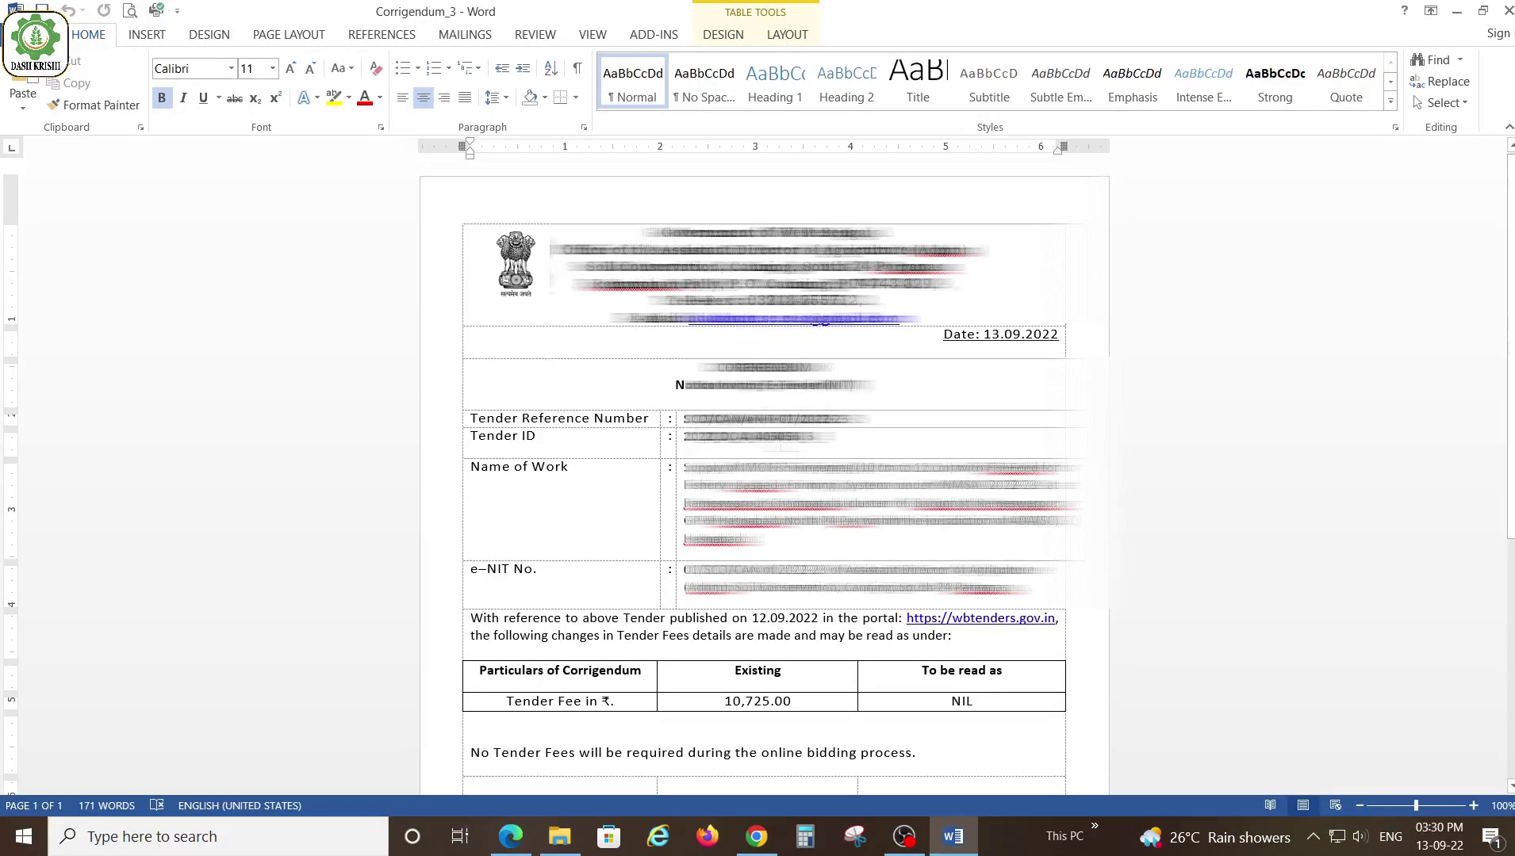
pyautogui.scroll(-1, 613, 533)
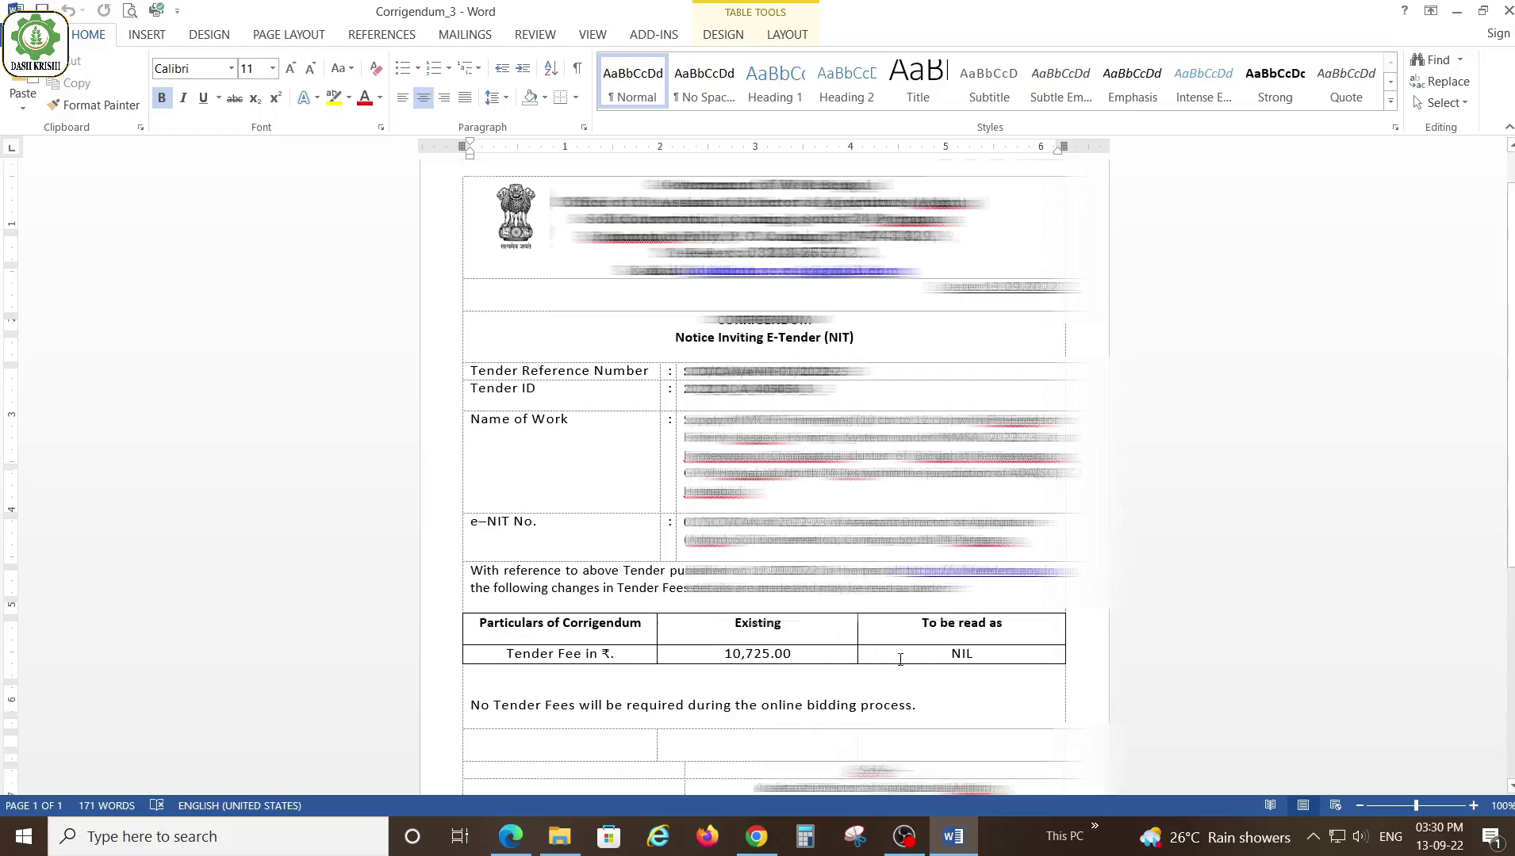
pyautogui.scroll(-1, 896, 661)
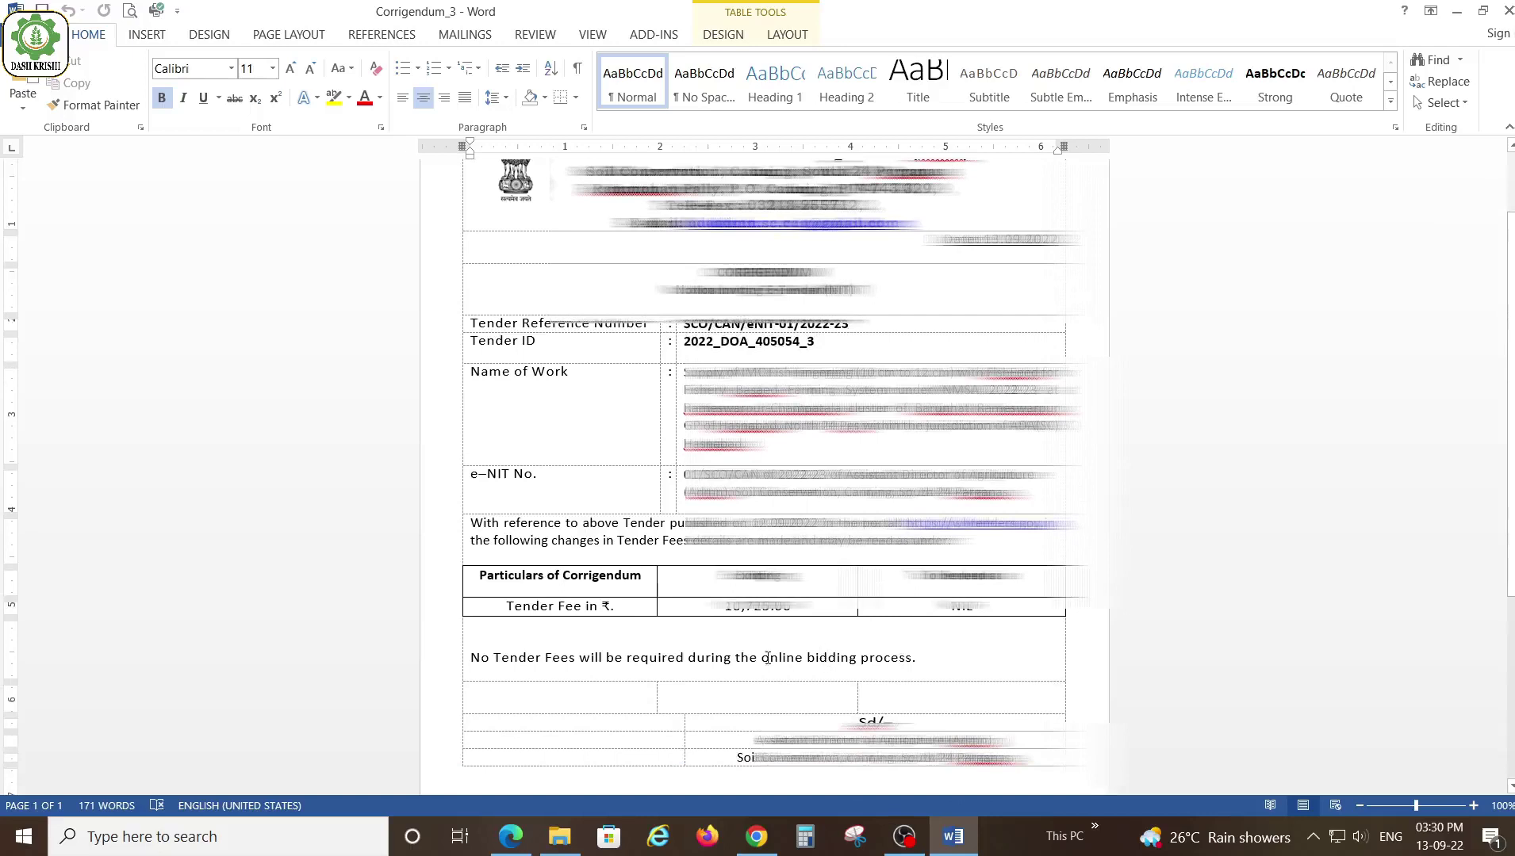
pyautogui.moveTo(474, 658); pyautogui.dragTo(987, 655)
pyautogui.hotkey('ctrl', 'c')
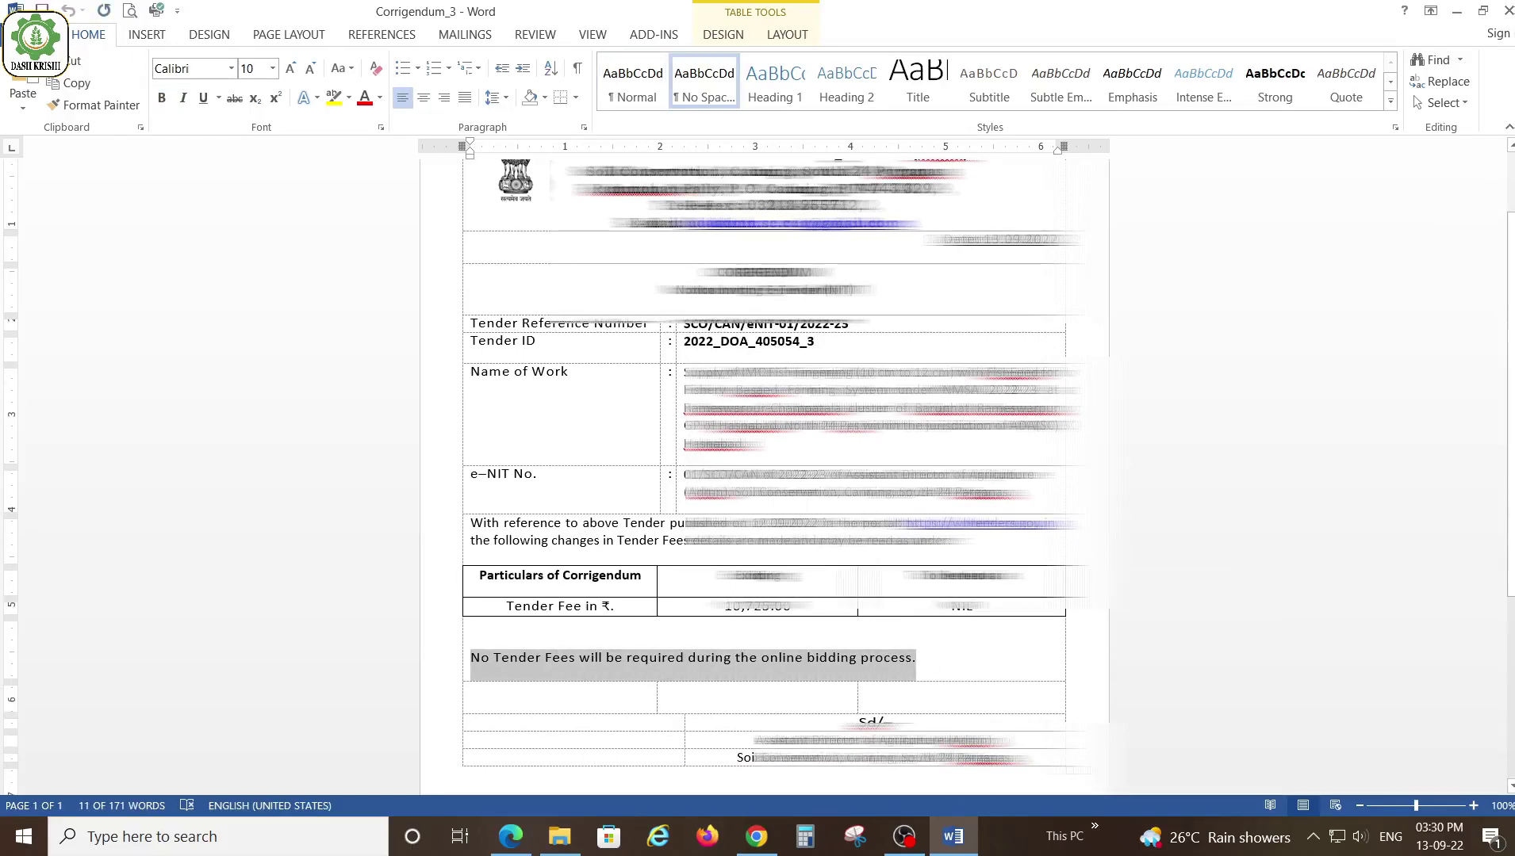
pyautogui.click(512, 837)
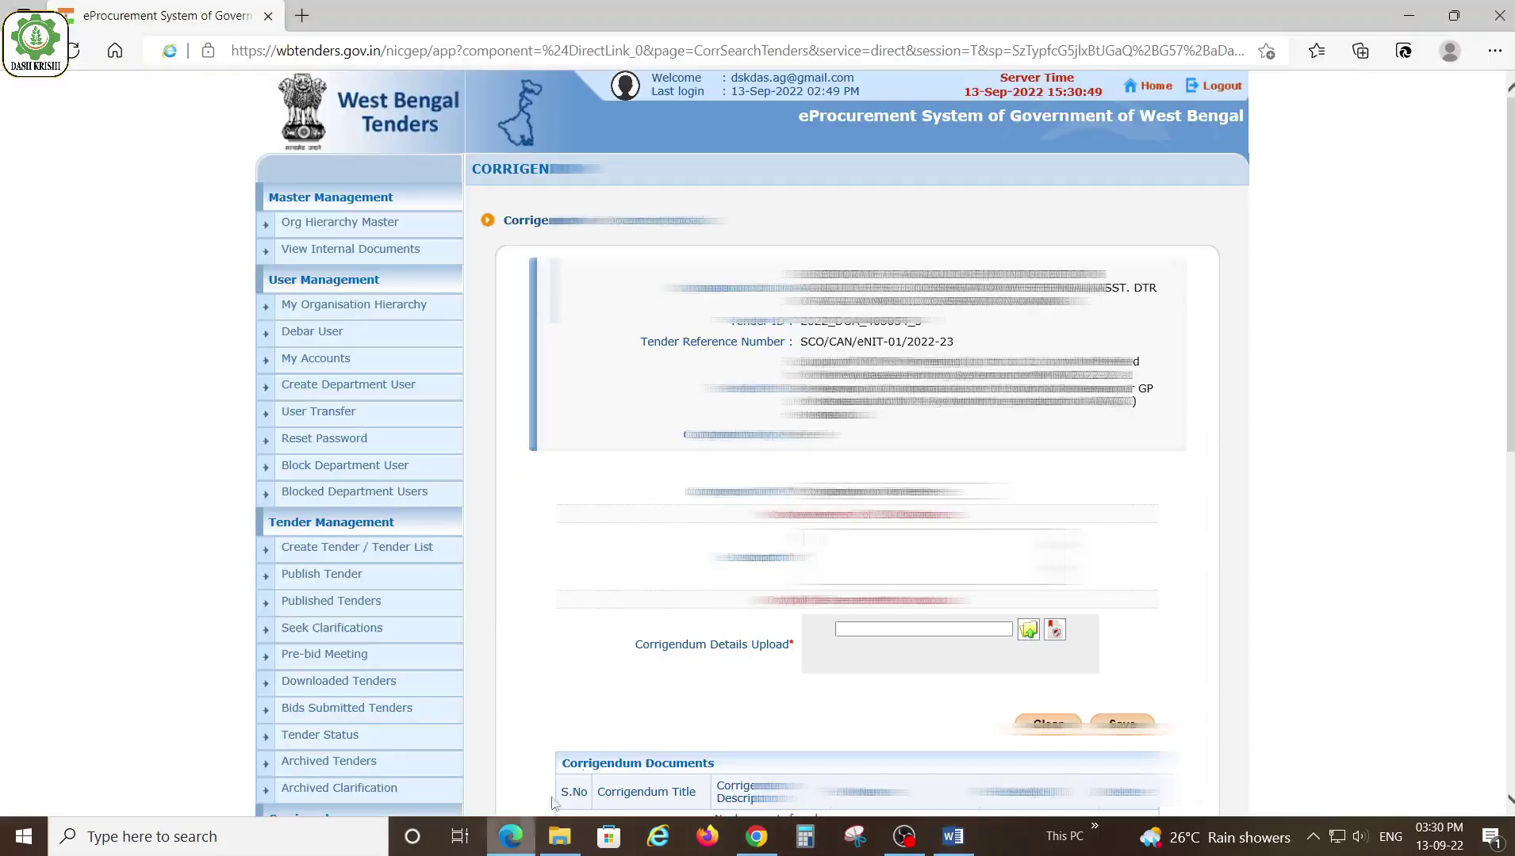
pyautogui.click(848, 551)
pyautogui.hotkey('ctrl', 'v')
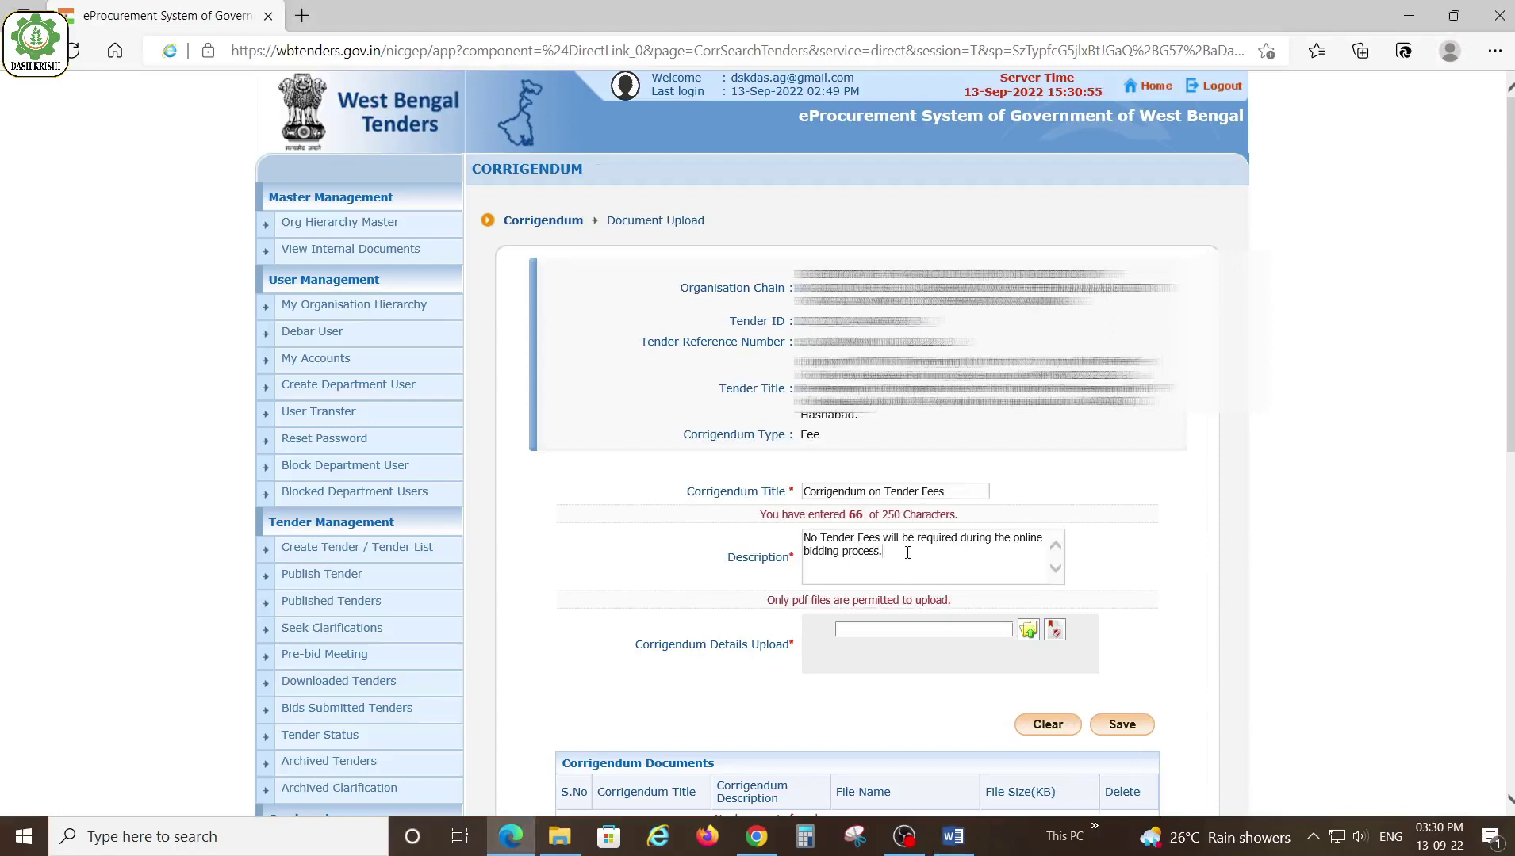
# Choose Corrigendum_3.pdf from the 2022_DOA_405054_3 folder as the corrigendum details file to upload.
pyautogui.click(1028, 629)
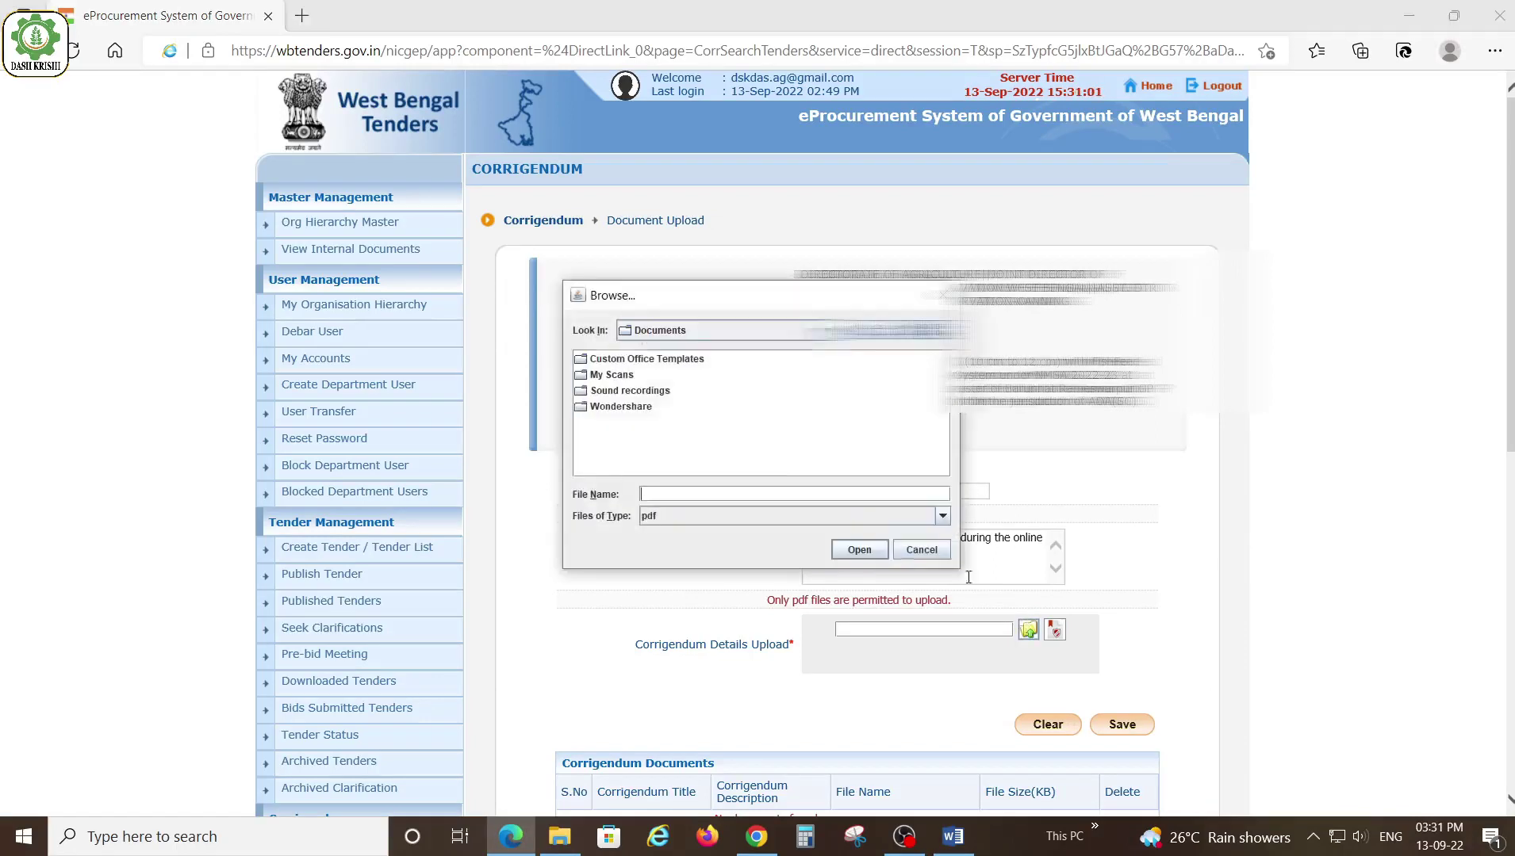
pyautogui.click(698, 330)
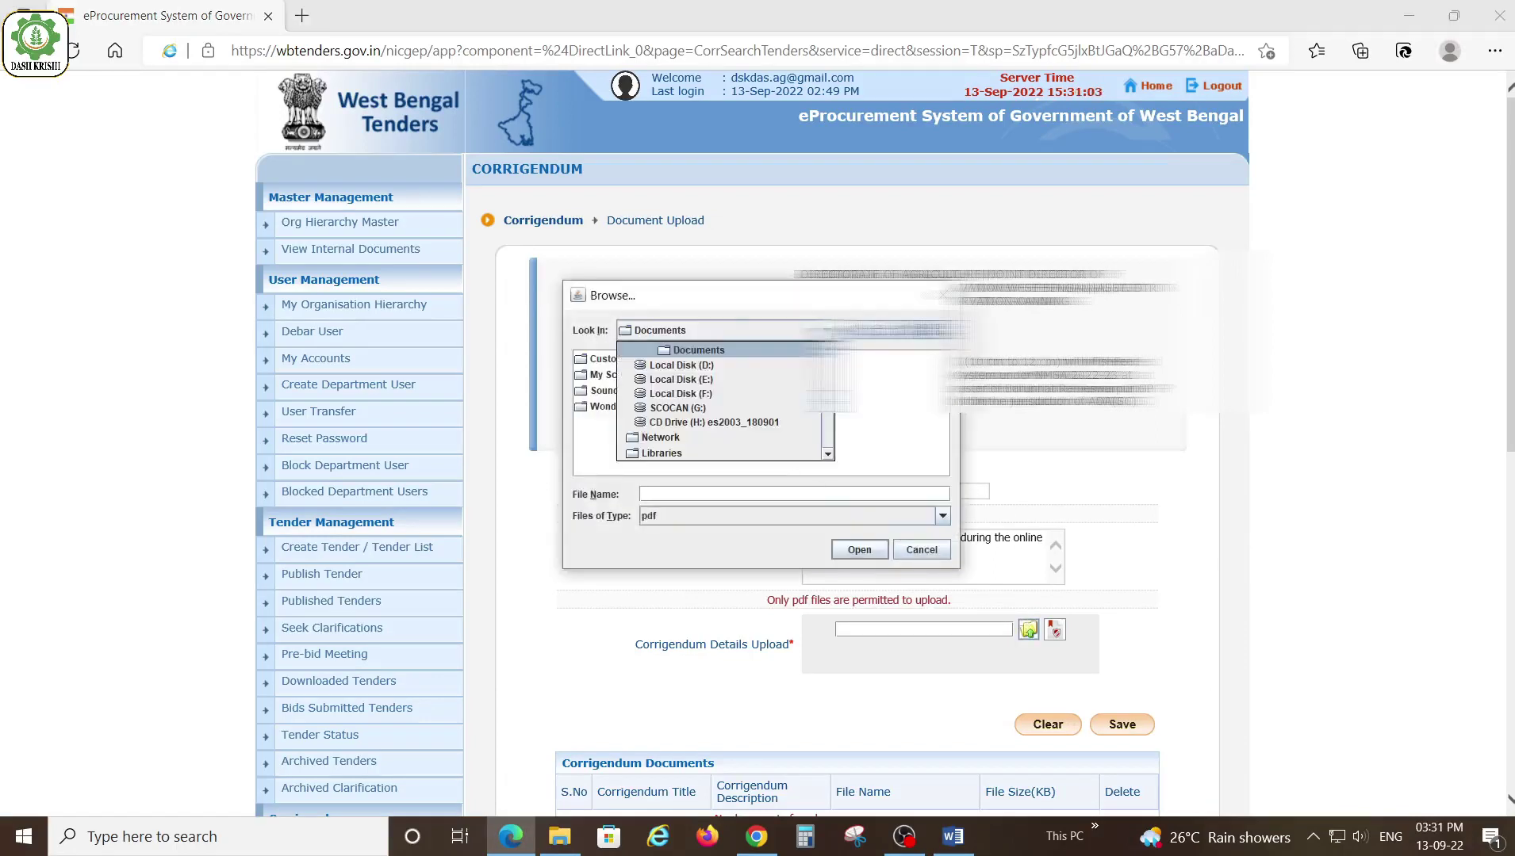
pyautogui.click(727, 409)
pyautogui.doubleClick(677, 395)
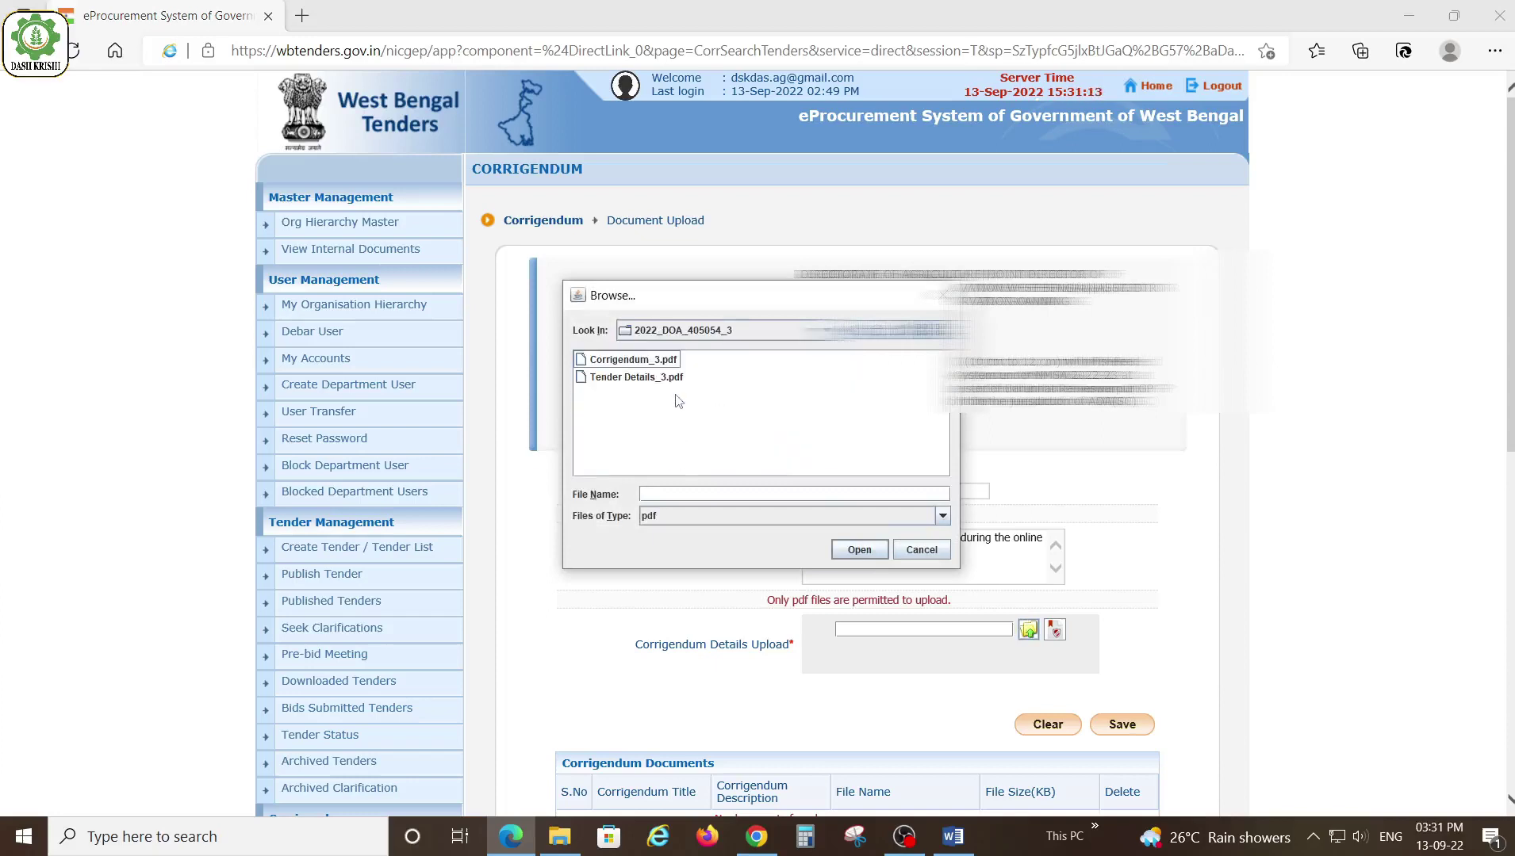
pyautogui.click(617, 363)
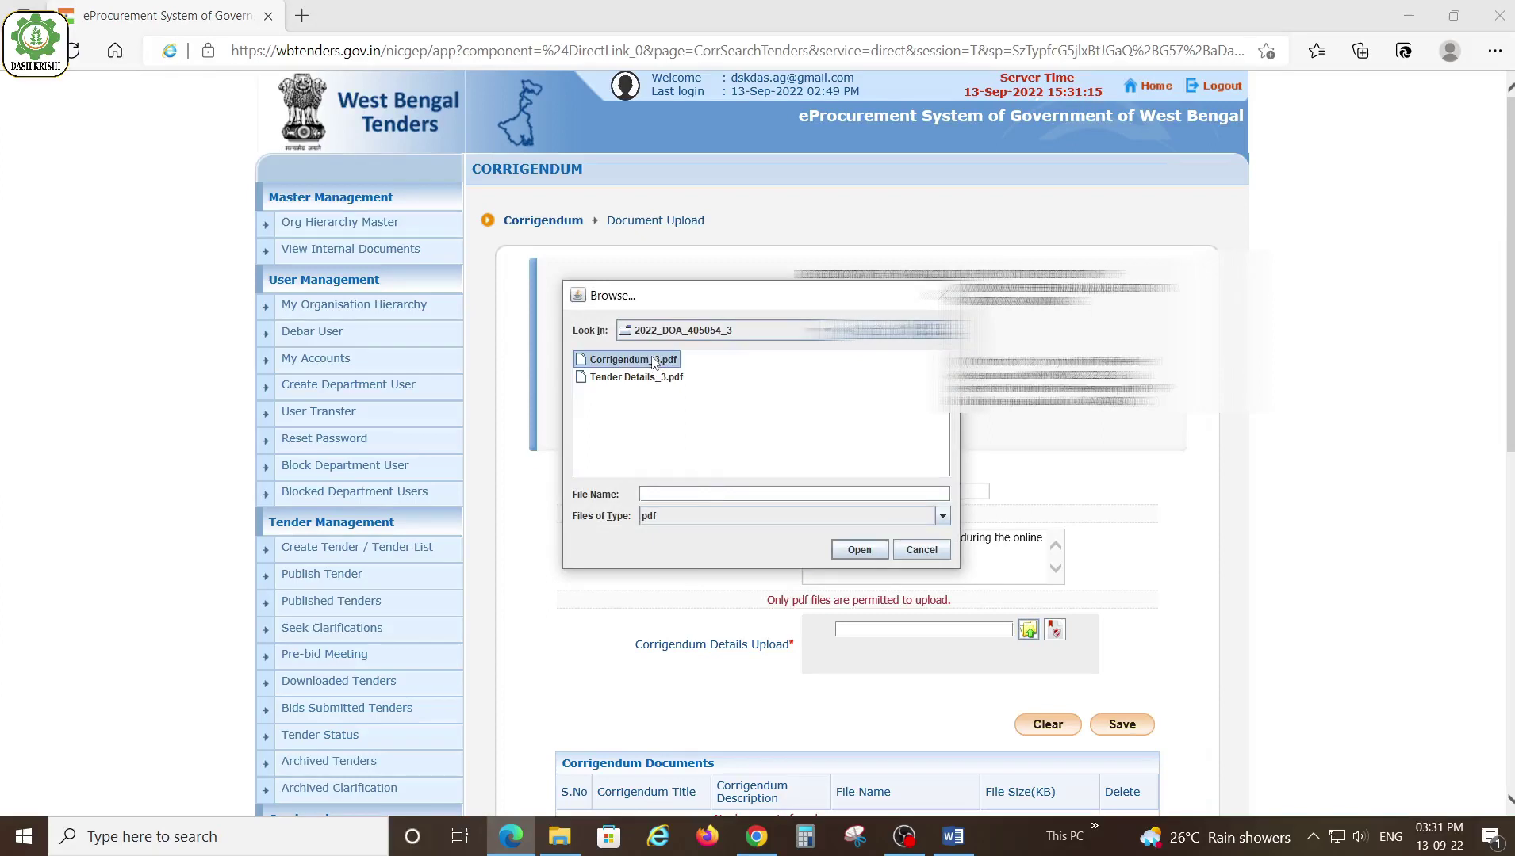
pyautogui.click(836, 547)
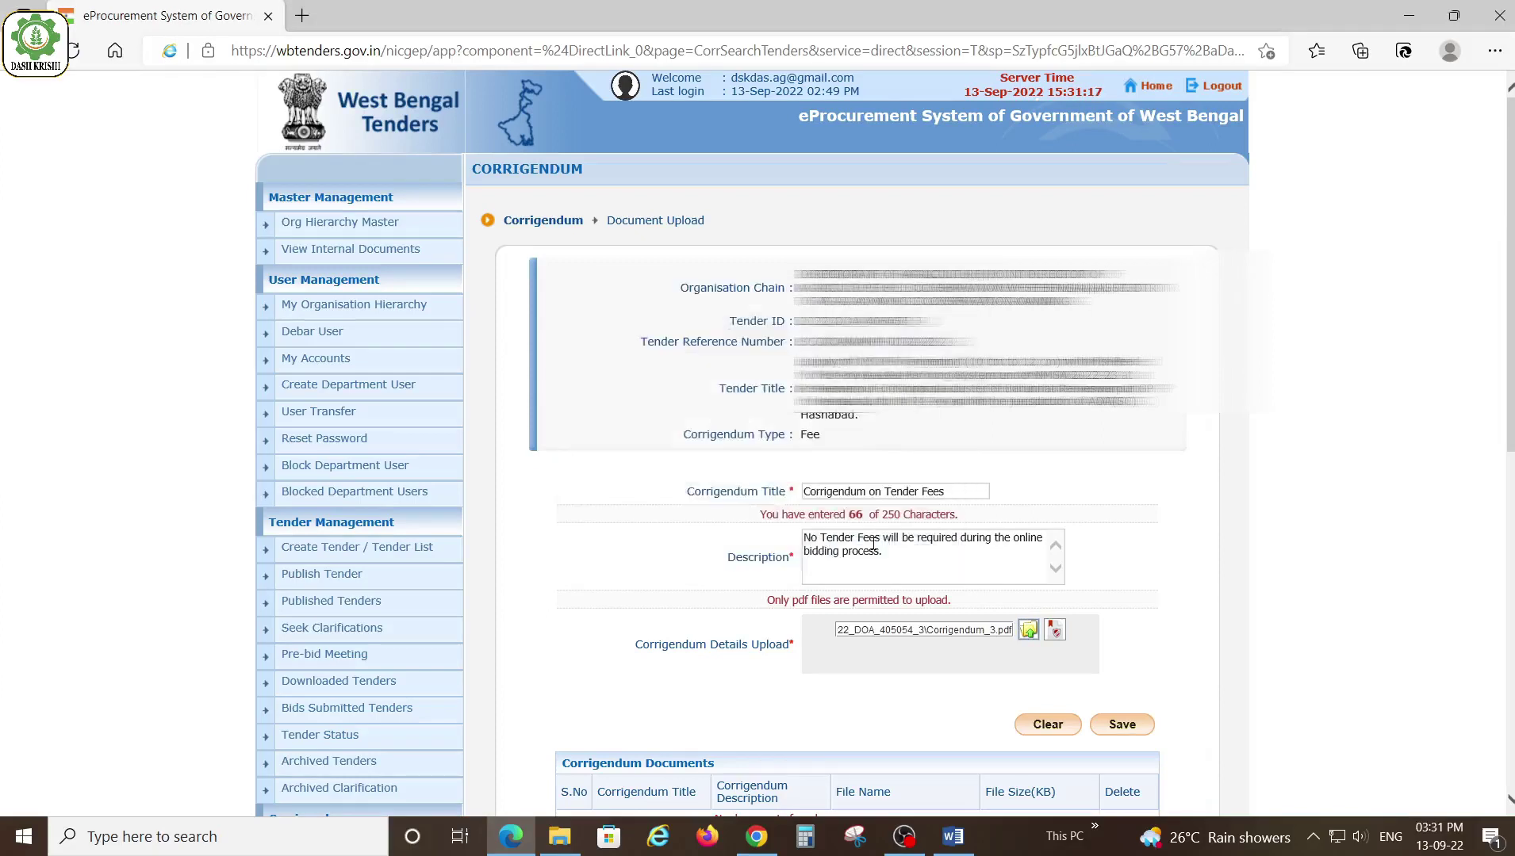
# Digitally sign the chosen Corrigendum_3.pdf and save the corrigendum document.
pyautogui.click(1055, 631)
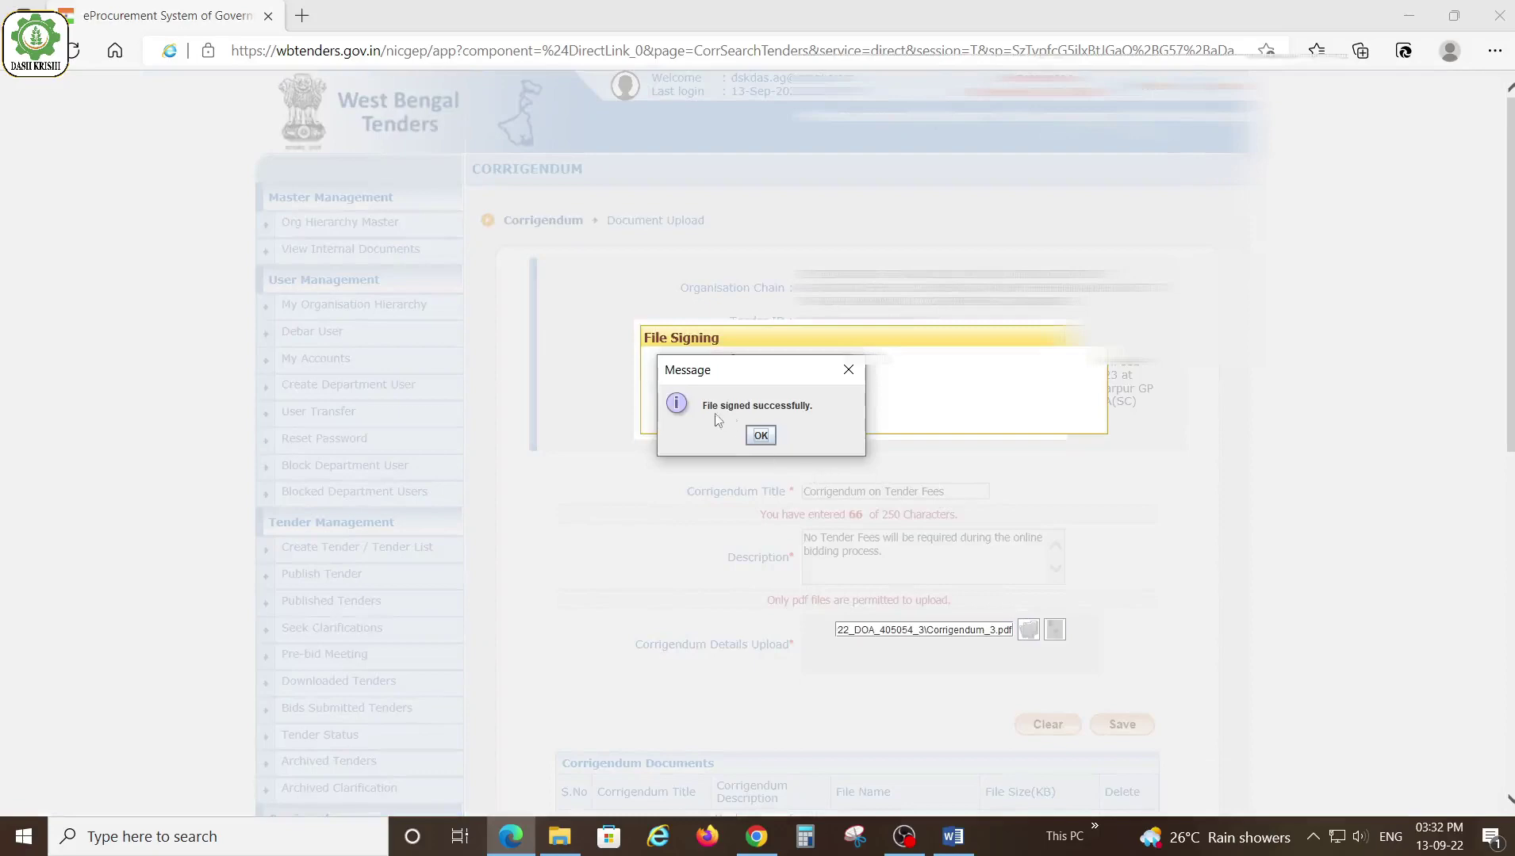
pyautogui.click(760, 436)
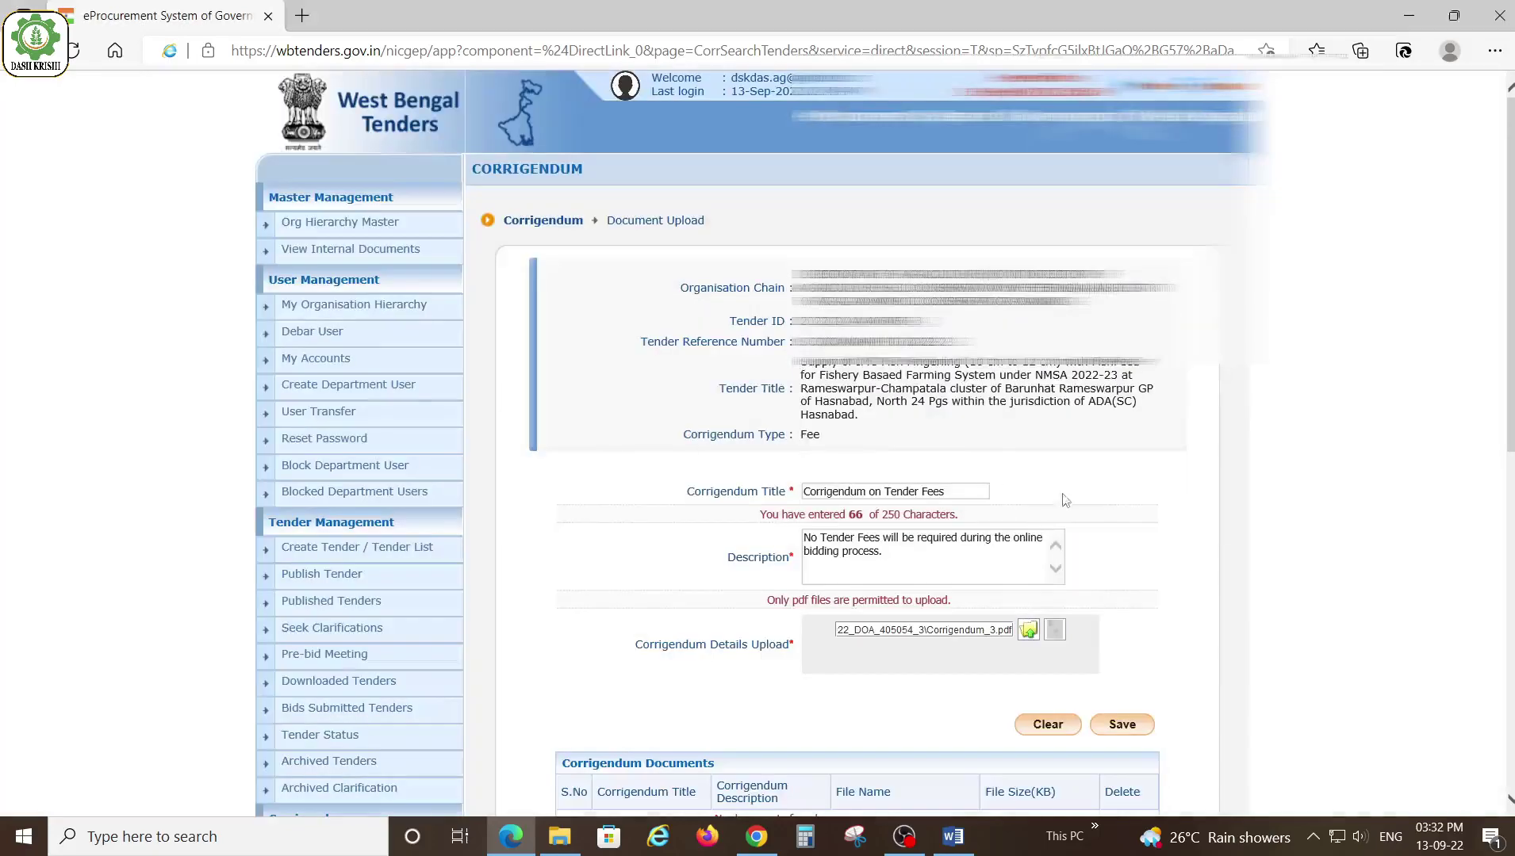
pyautogui.scroll(-1, 1091, 644)
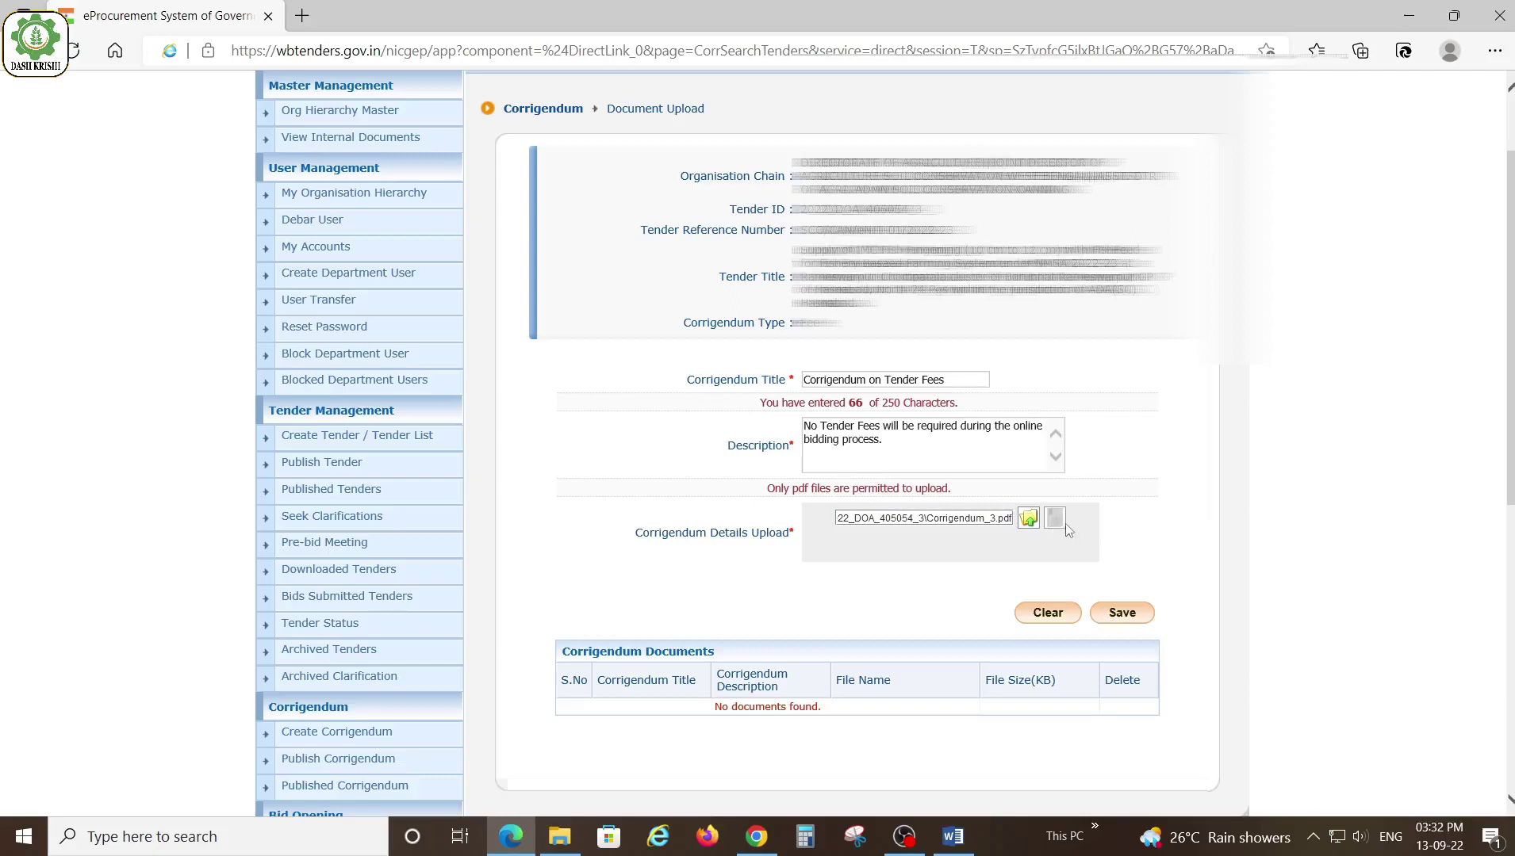
pyautogui.click(1128, 617)
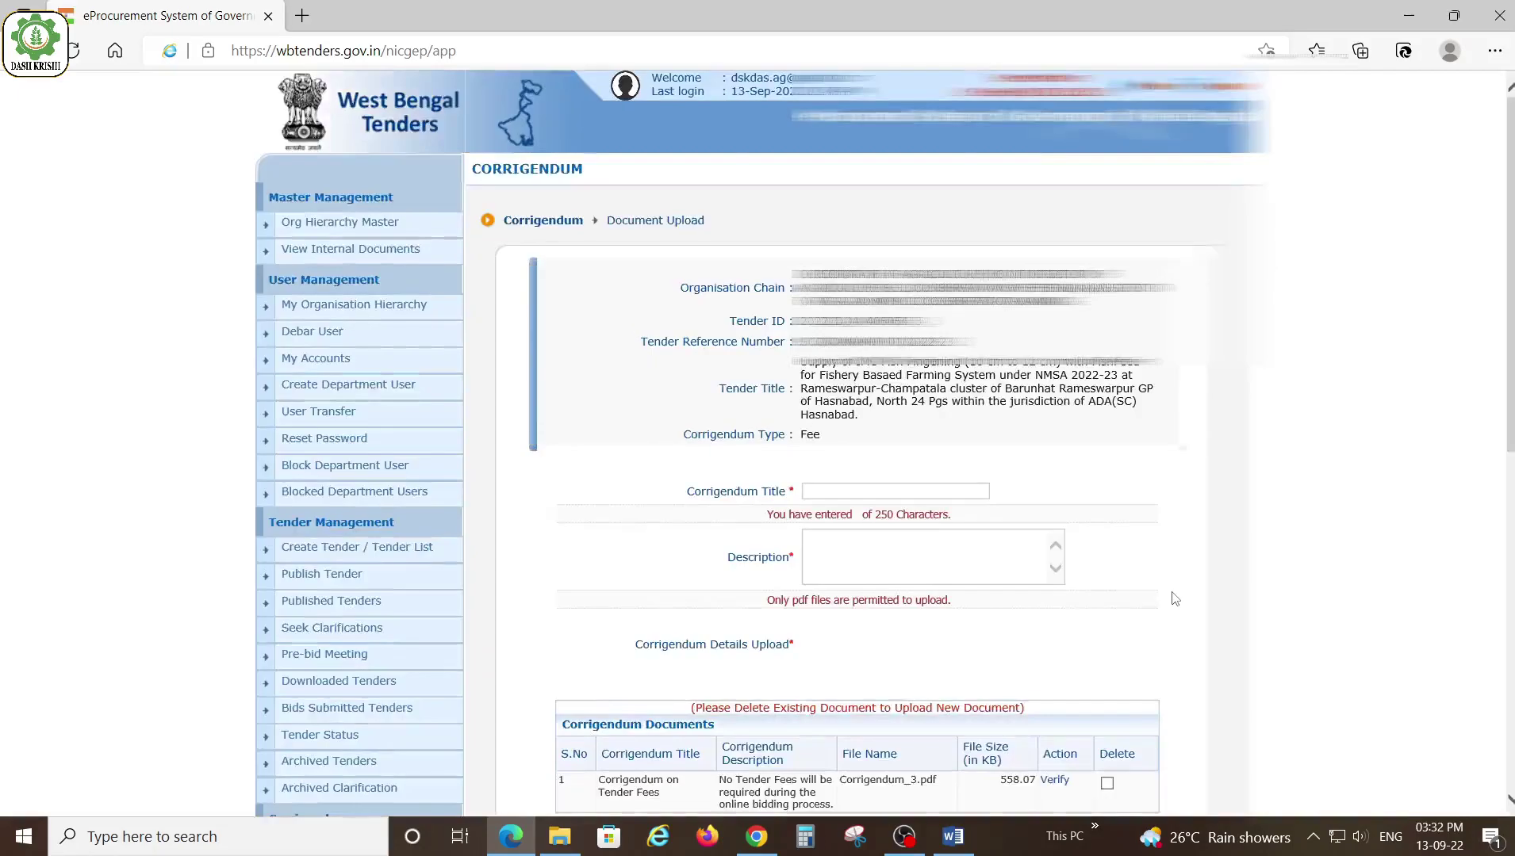
# Verify the uploaded corrigendum document by reviewing its entry and the opened Corrigendum_3.pdf, and save the verification.
pyautogui.scroll(-3, 1172, 596)
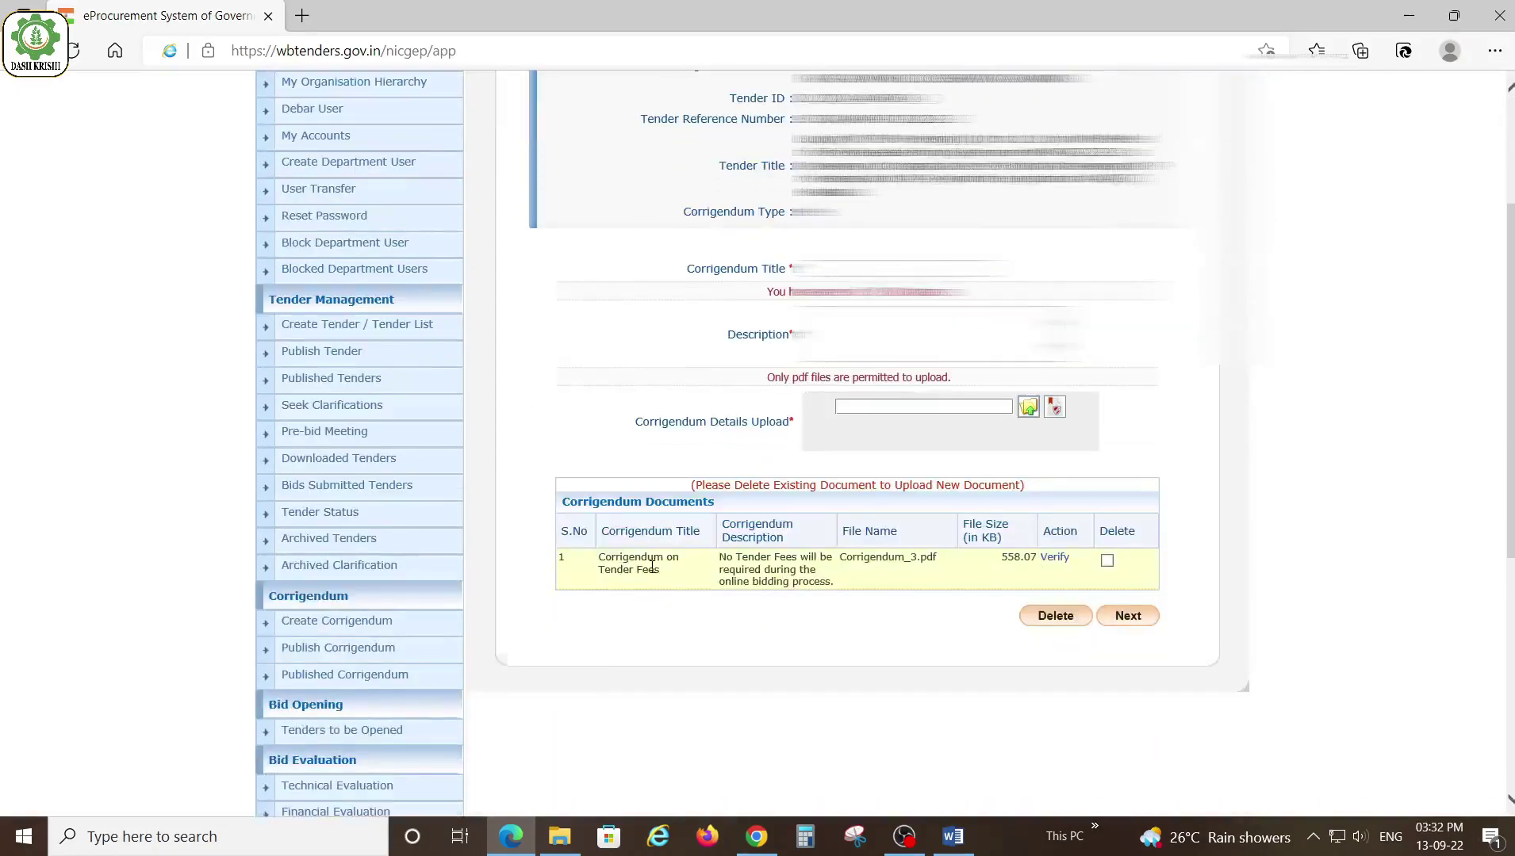
pyautogui.moveTo(599, 556); pyautogui.dragTo(837, 590)
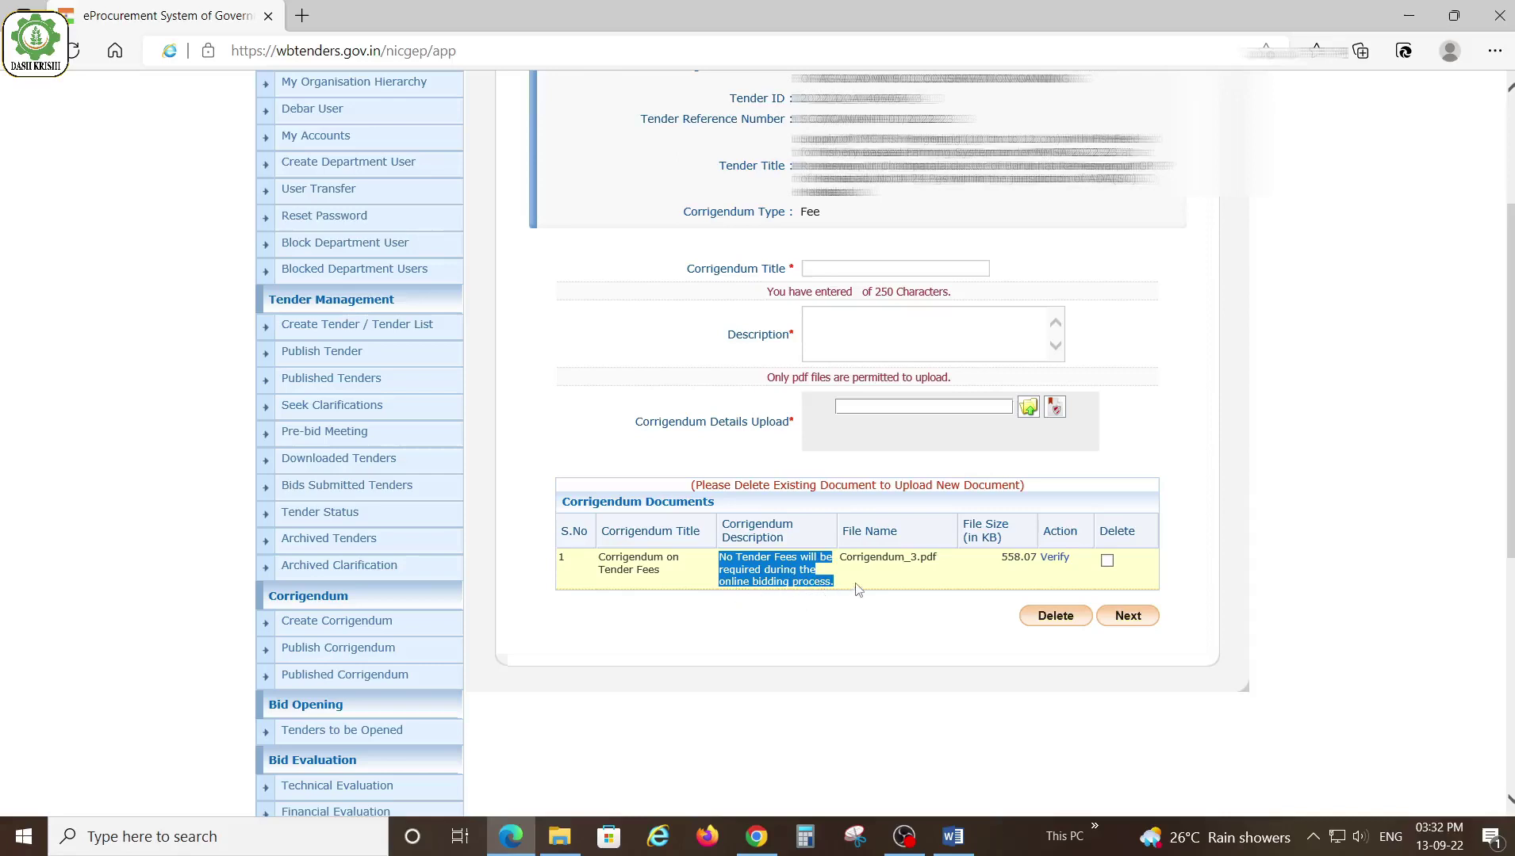
pyautogui.moveTo(842, 558); pyautogui.dragTo(968, 562)
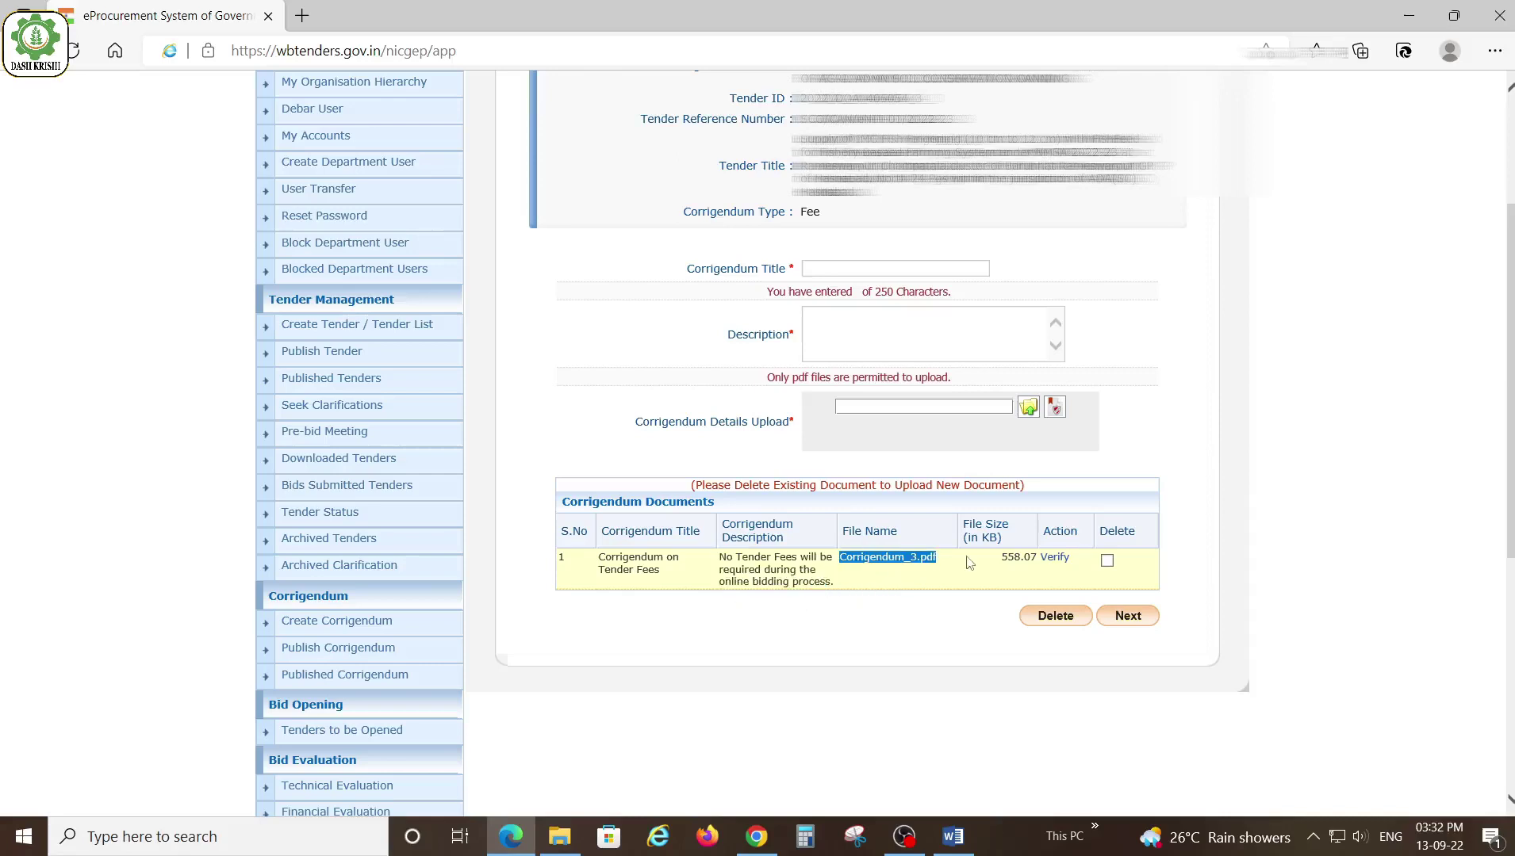
pyautogui.click(1055, 559)
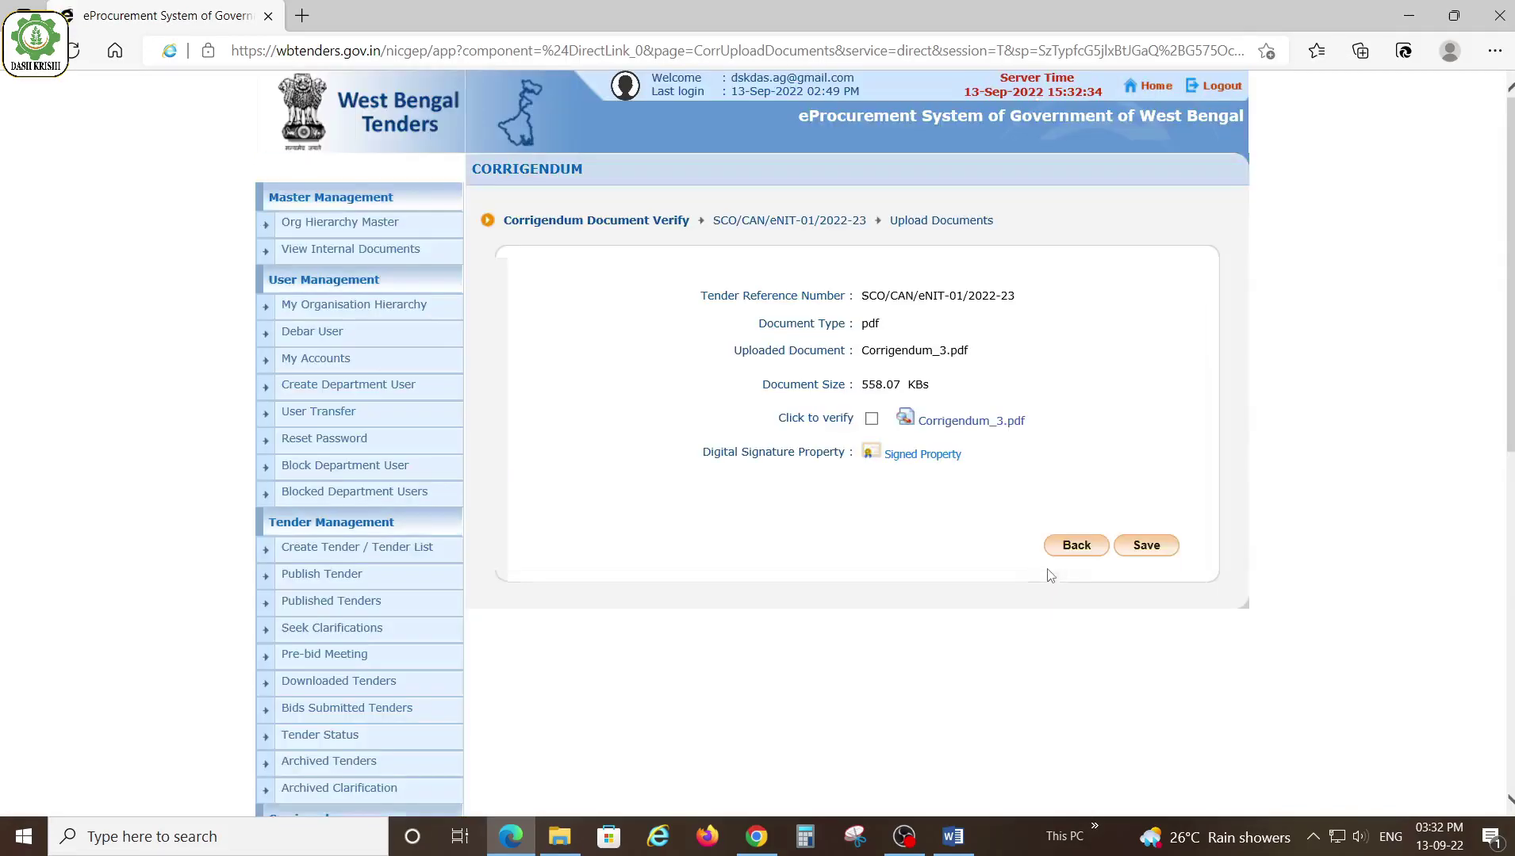
pyautogui.click(956, 428)
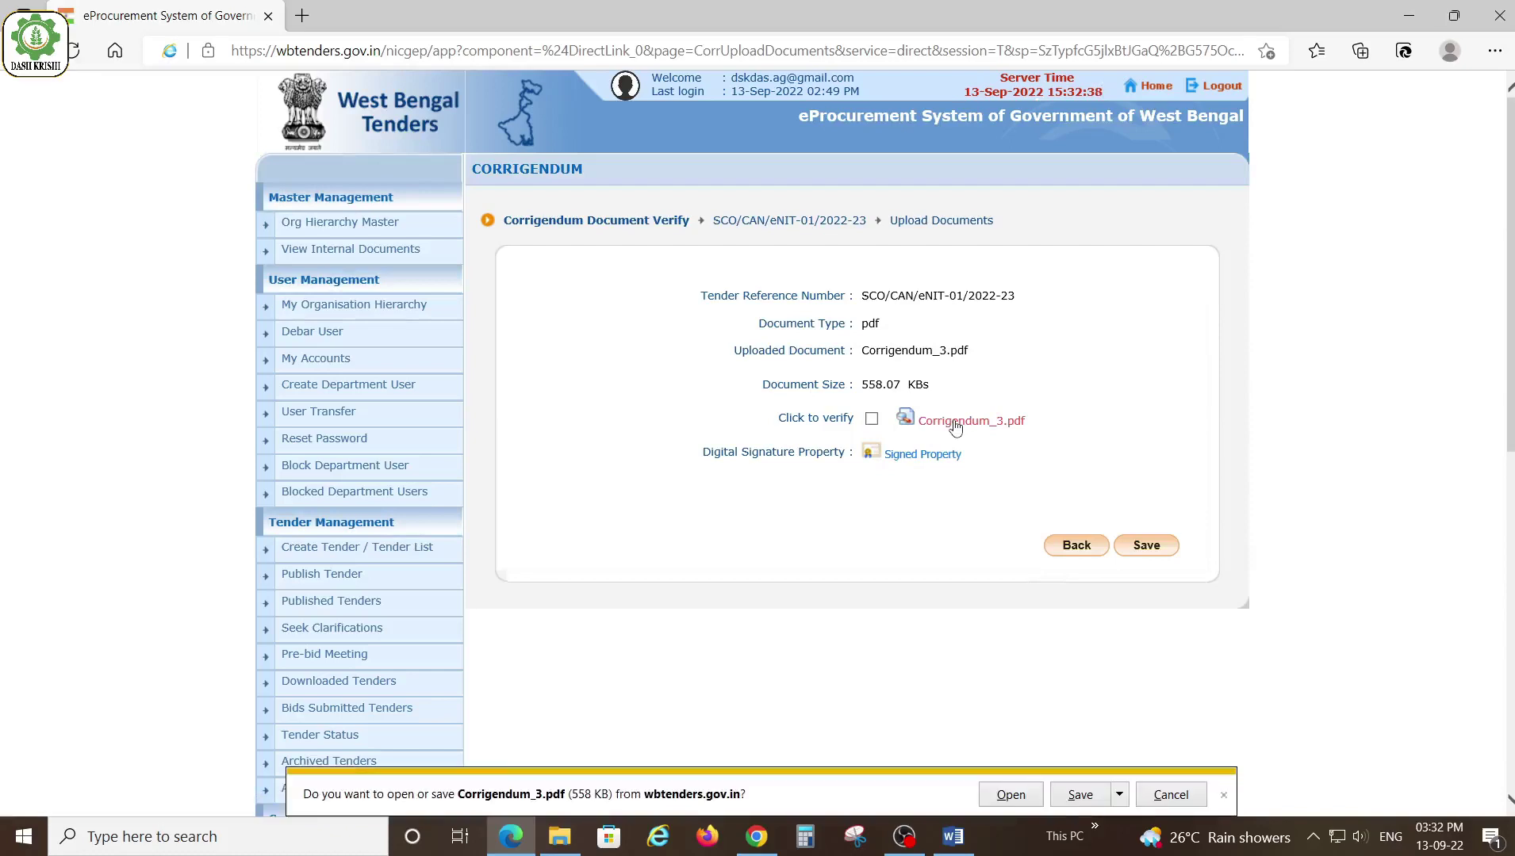
pyautogui.click(1030, 796)
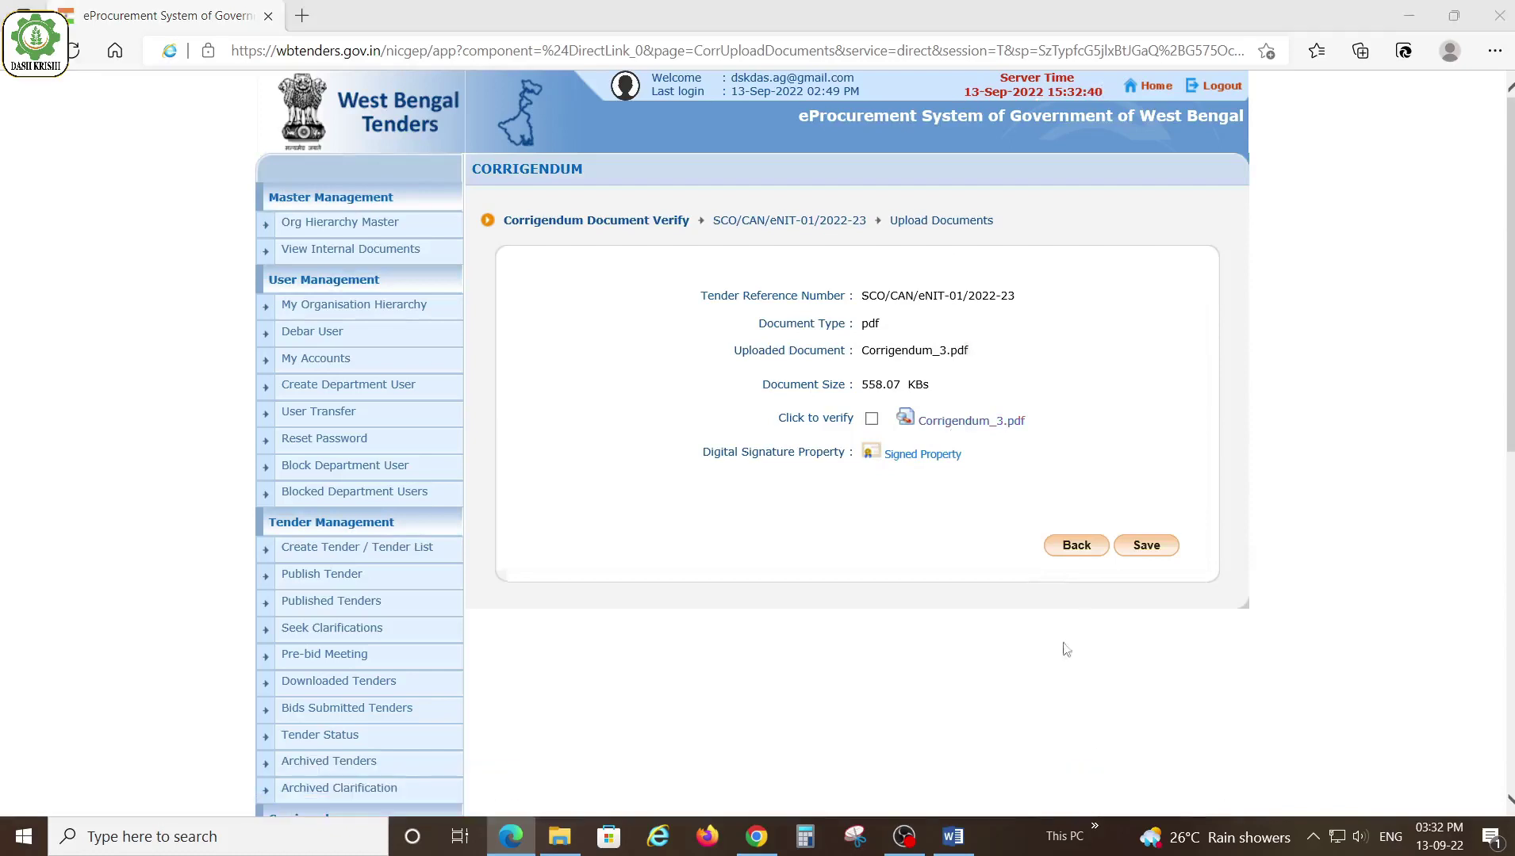
pyautogui.click(856, 513)
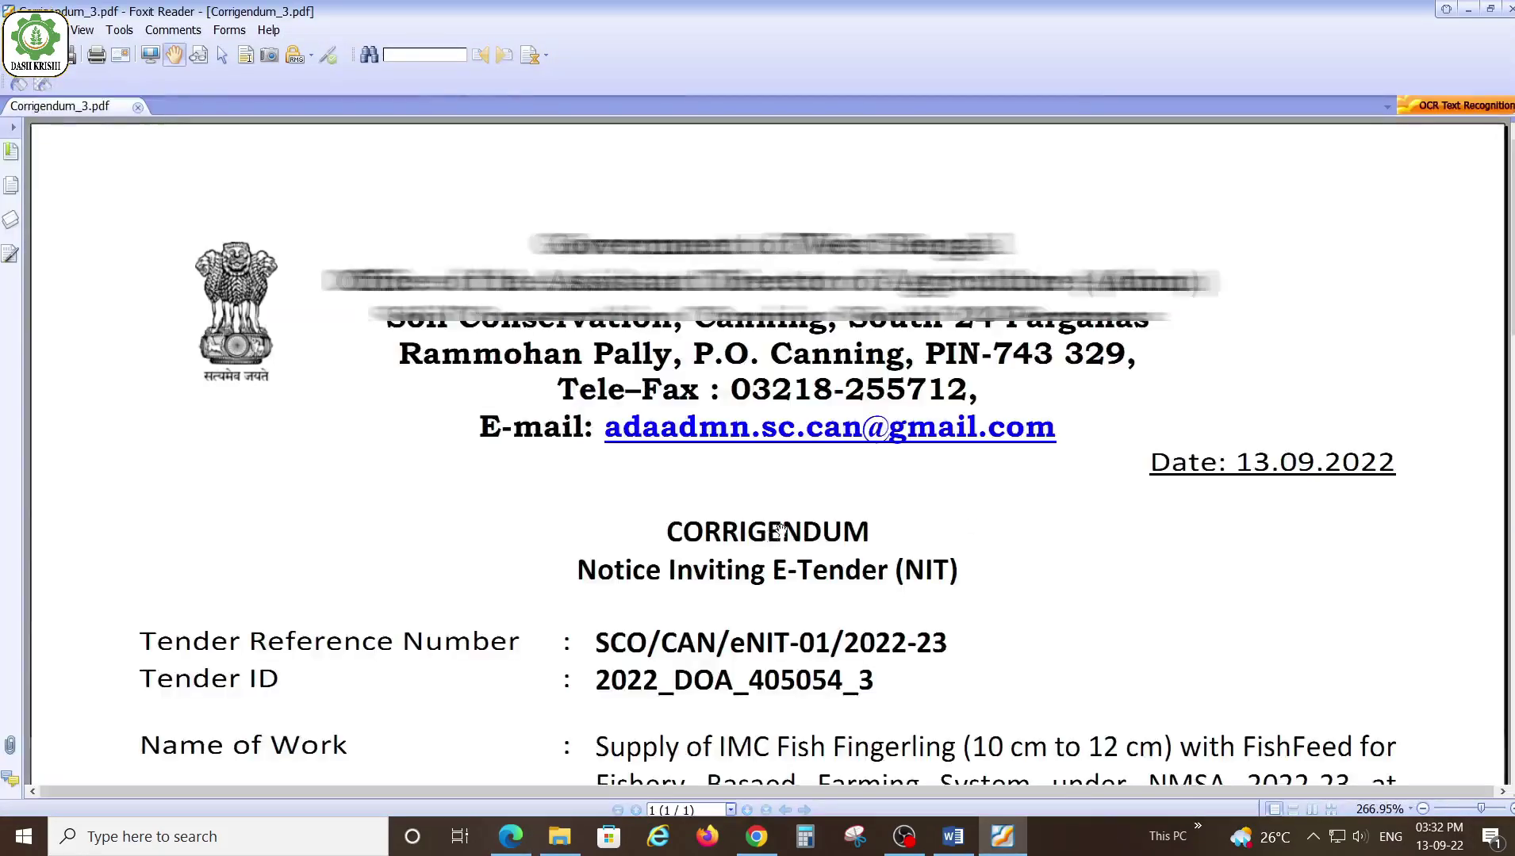
pyautogui.scroll(-3, 793, 525)
pyautogui.scroll(-3, 793, 526)
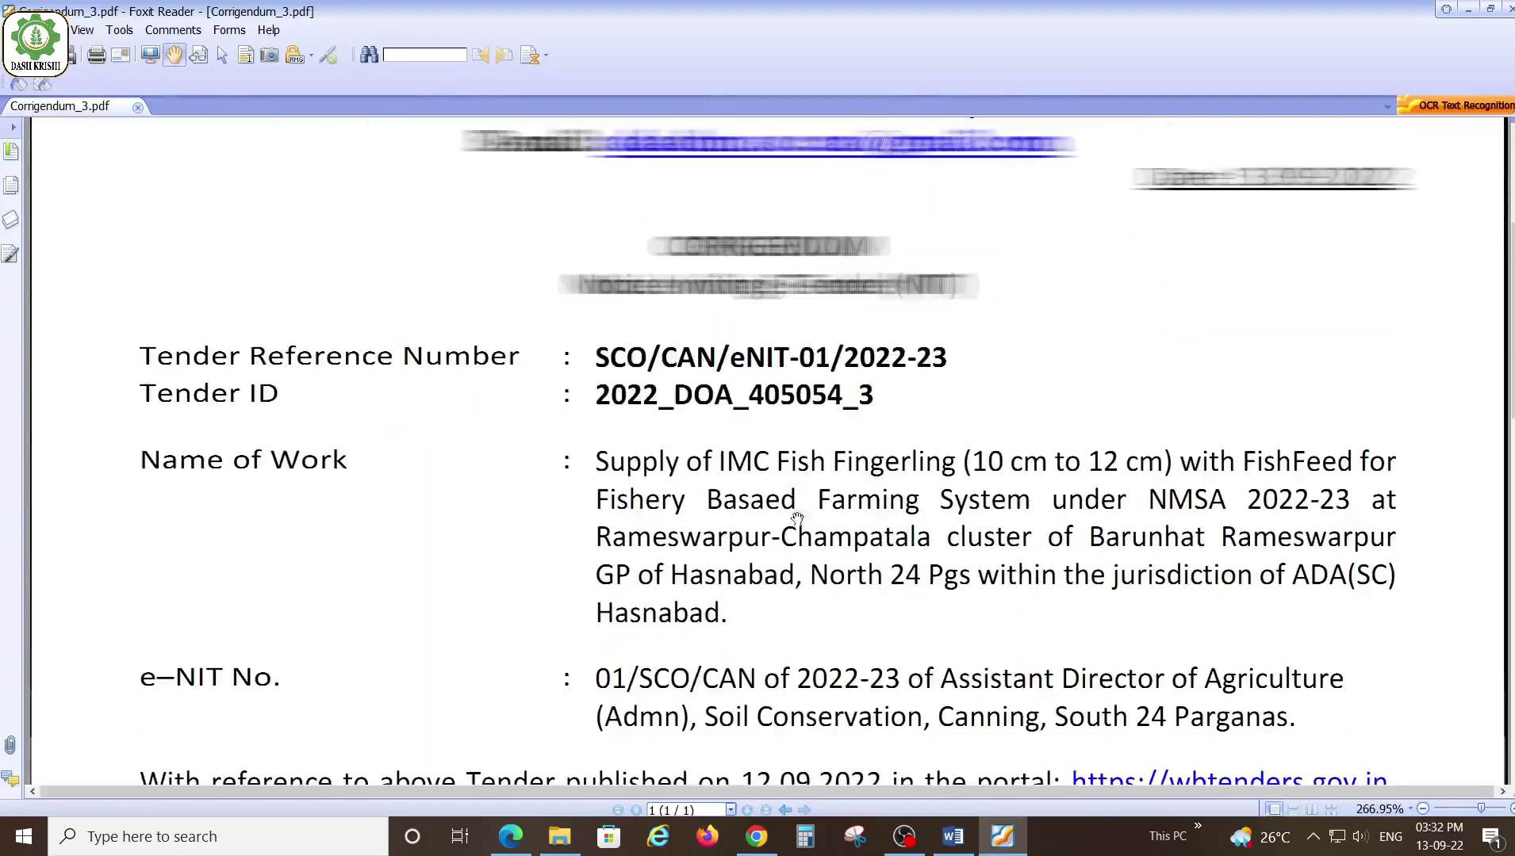
pyautogui.hotkey('alt', 'F4')
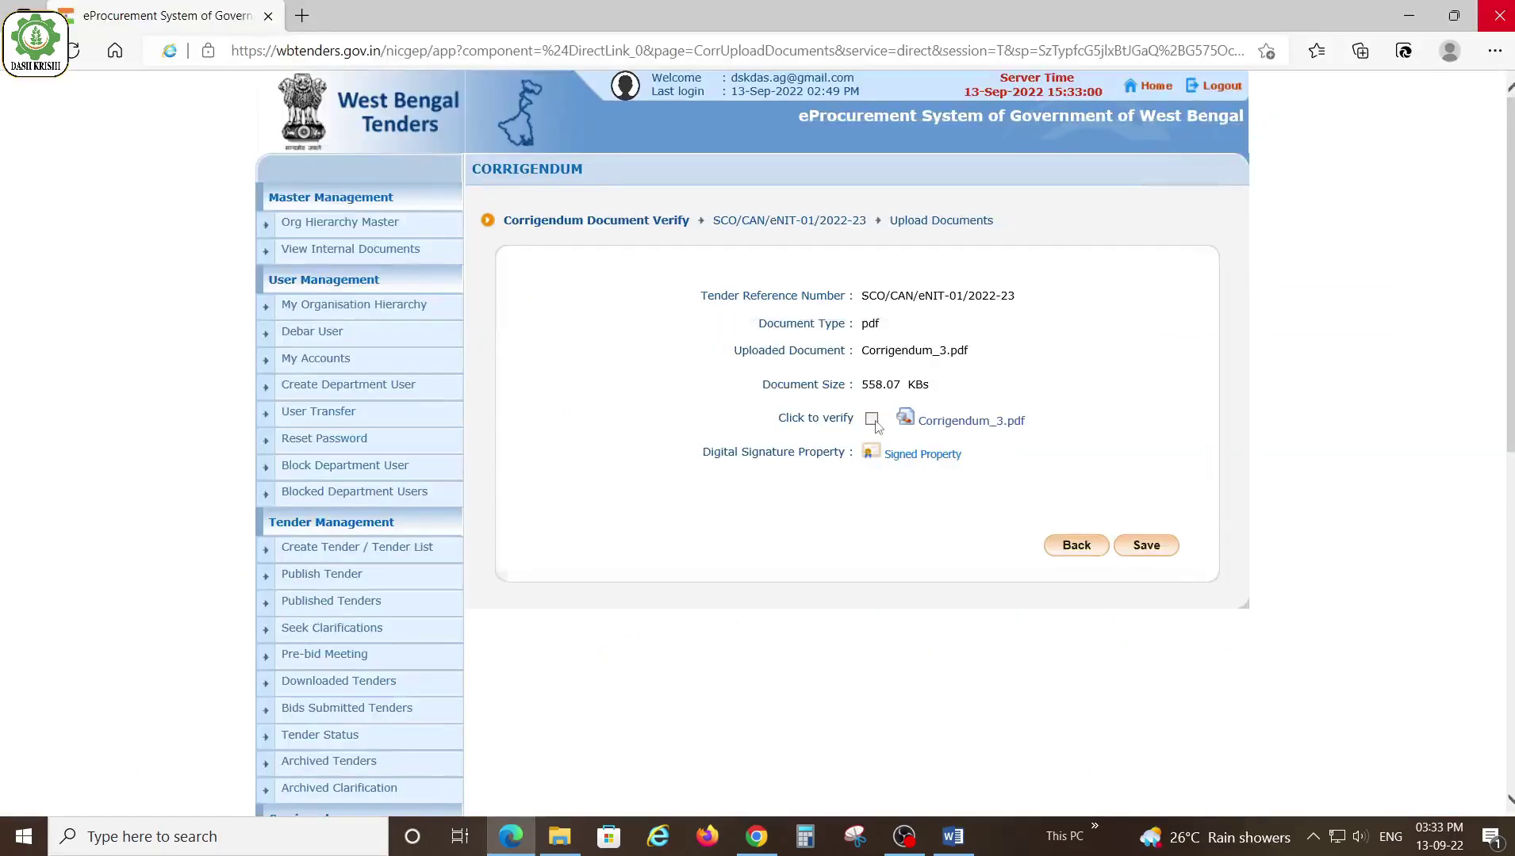
pyautogui.click(1150, 547)
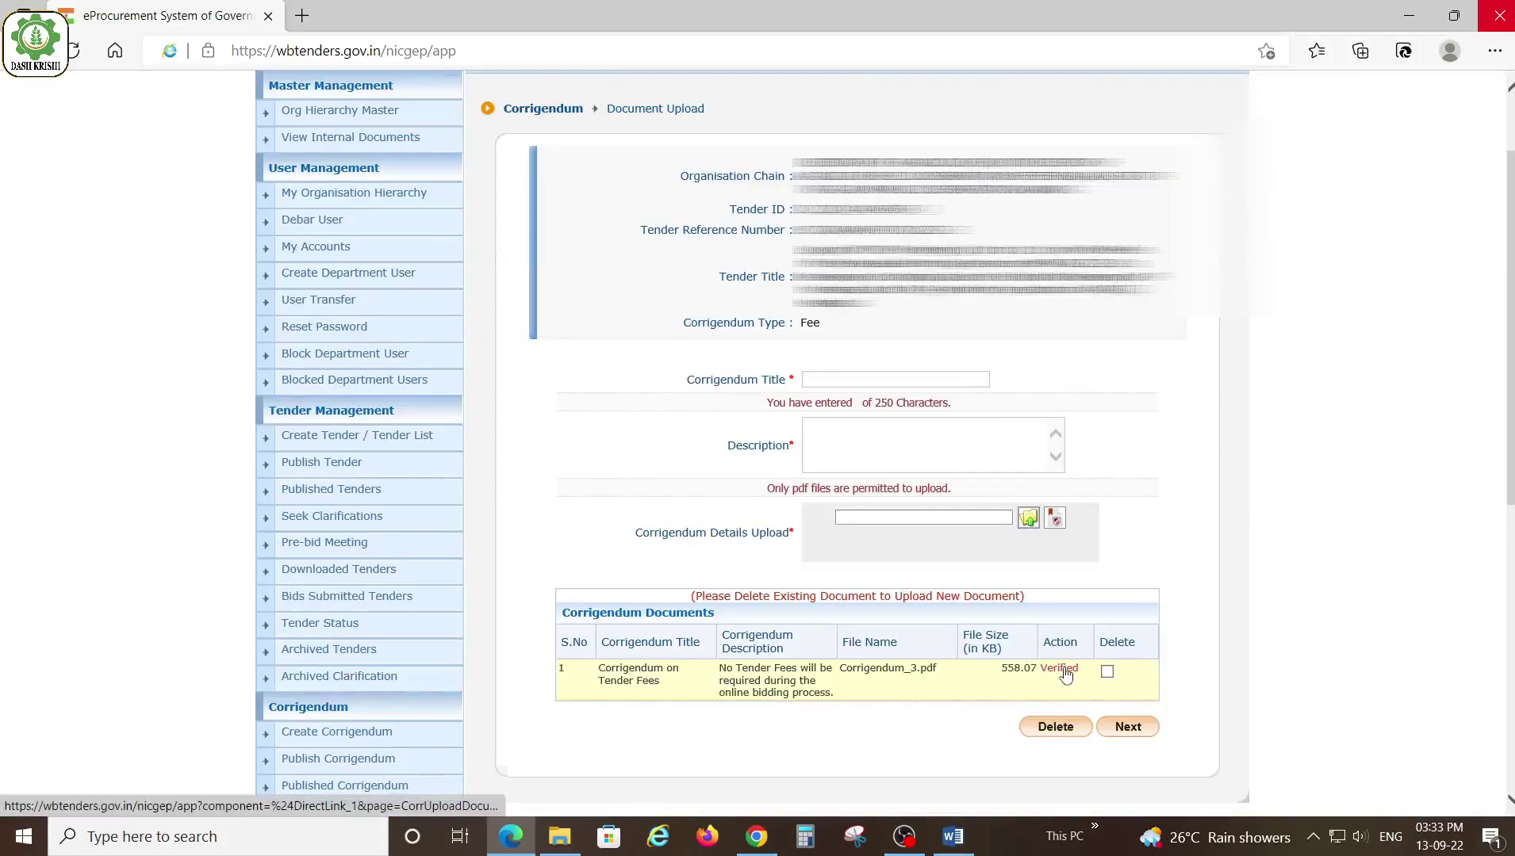
# Continue to the corrigendum's fee details, set the tender fee to 0 and submit them.
pyautogui.click(1107, 672)
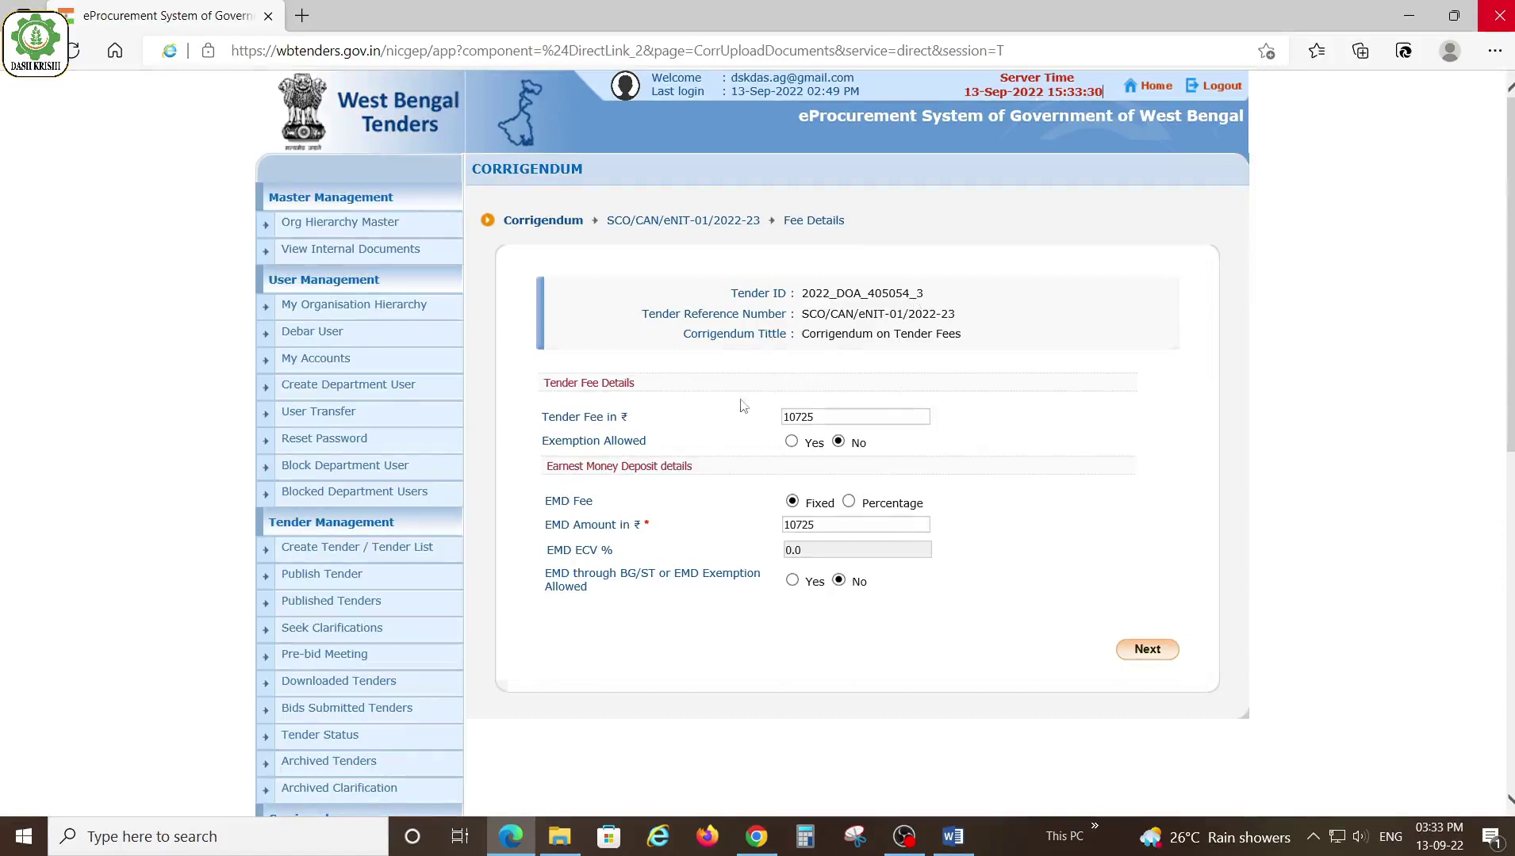
pyautogui.doubleClick(822, 416)
pyautogui.write('0')
pyautogui.click(1142, 652)
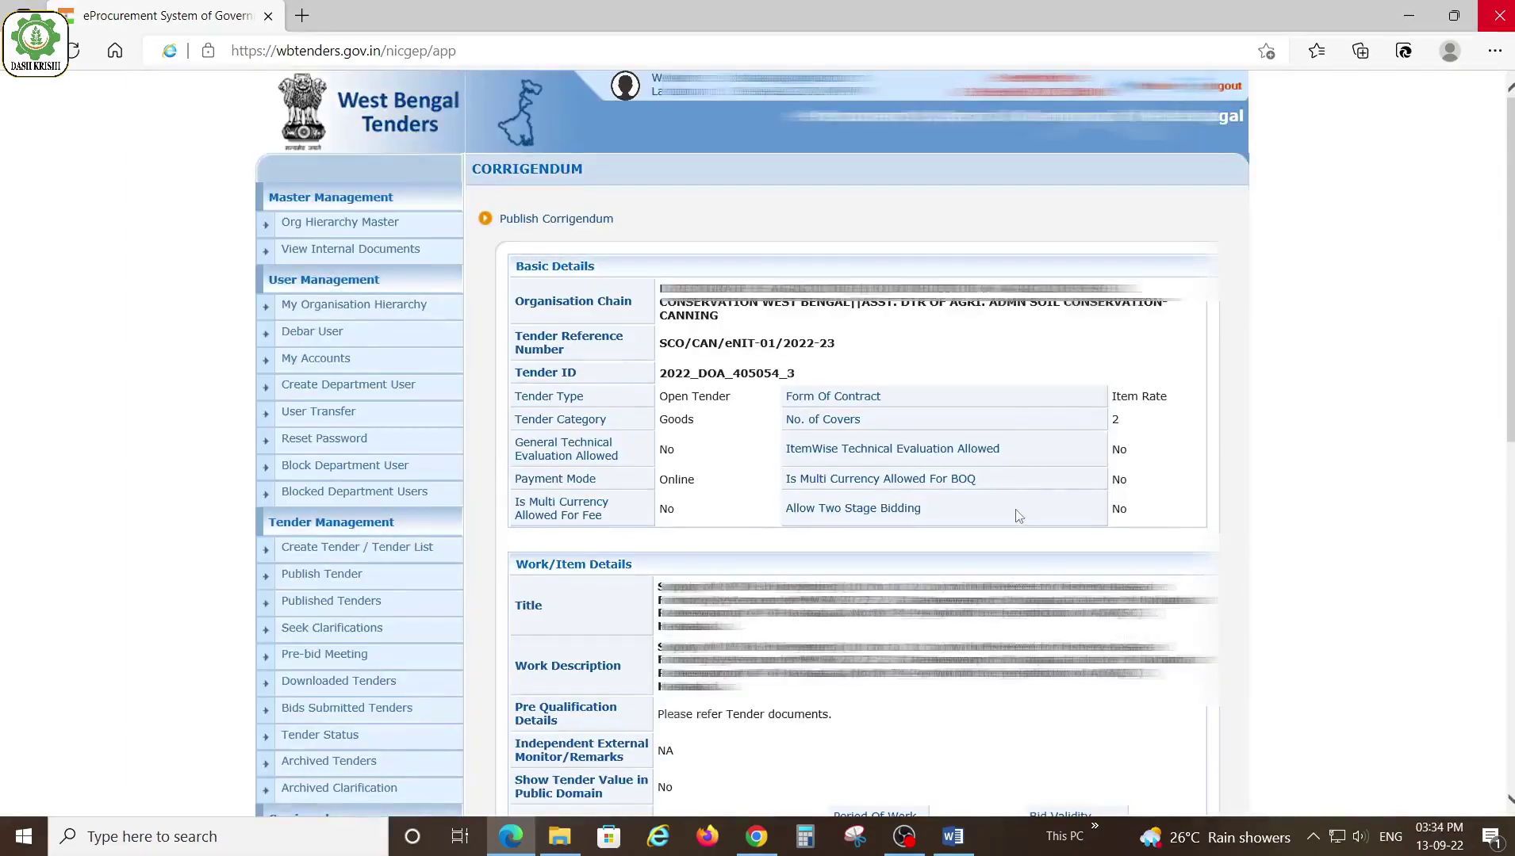
# Review the tender's work details, original tender fee and EMD amount on the corrigendum publishing page.
pyautogui.scroll(-2, 1018, 516)
pyautogui.scroll(2, 1019, 517)
pyautogui.scroll(-3, 1047, 454)
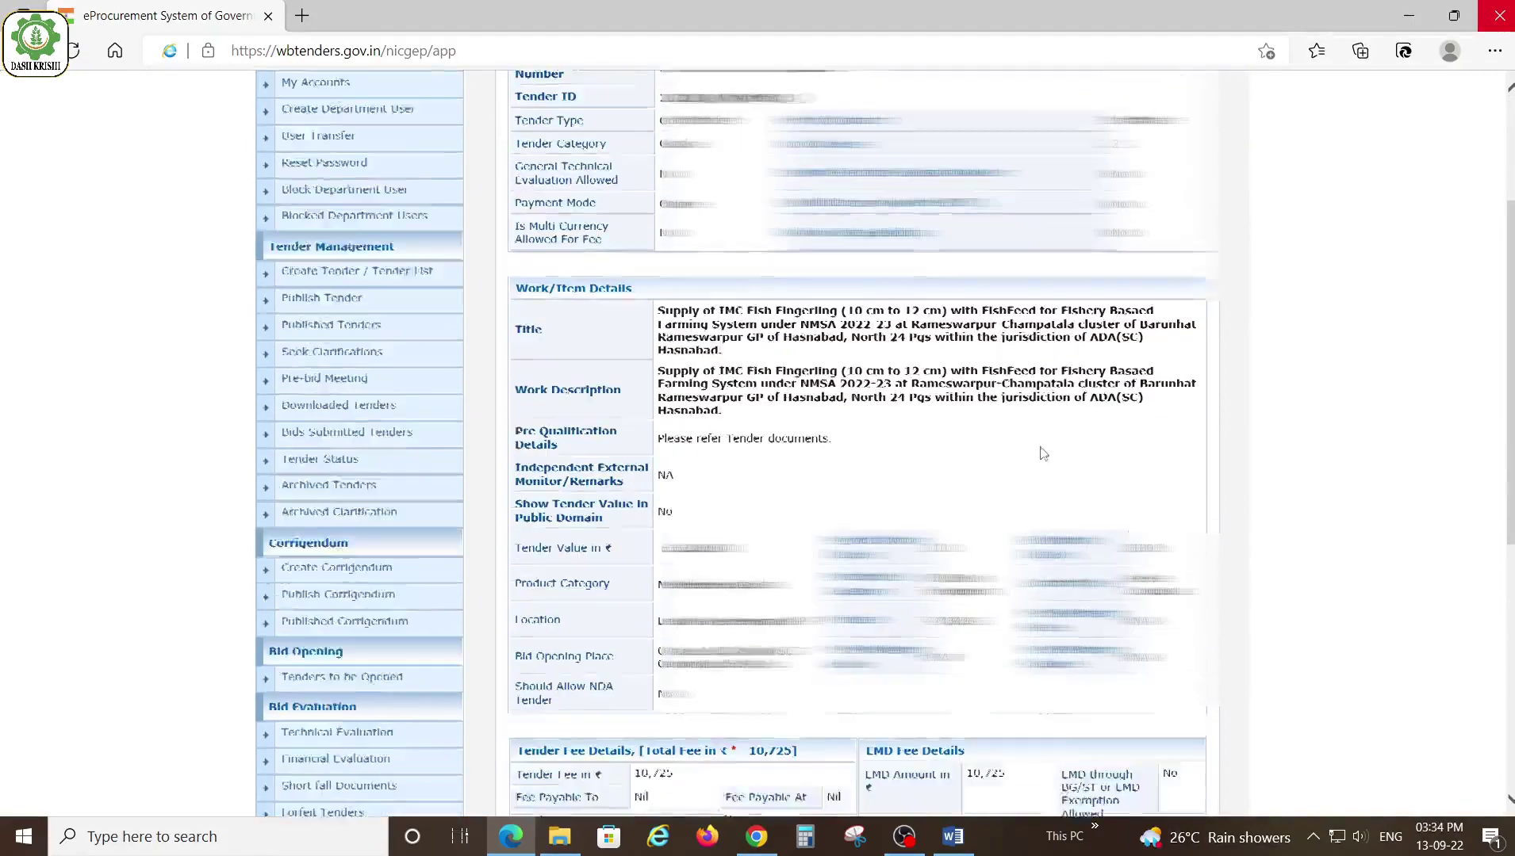
pyautogui.scroll(-2, 876, 429)
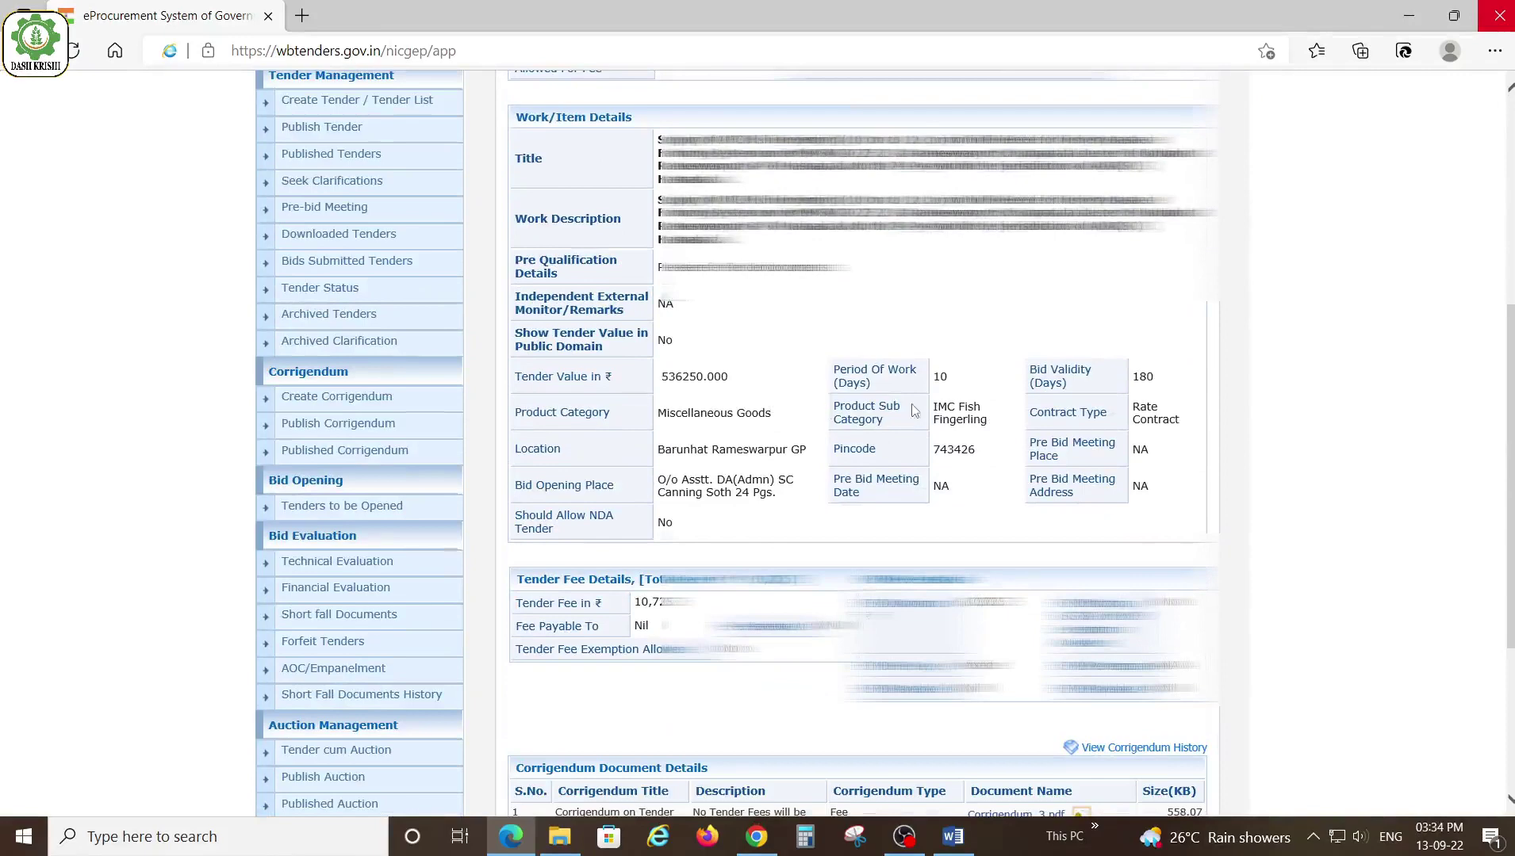
pyautogui.scroll(-1, 926, 409)
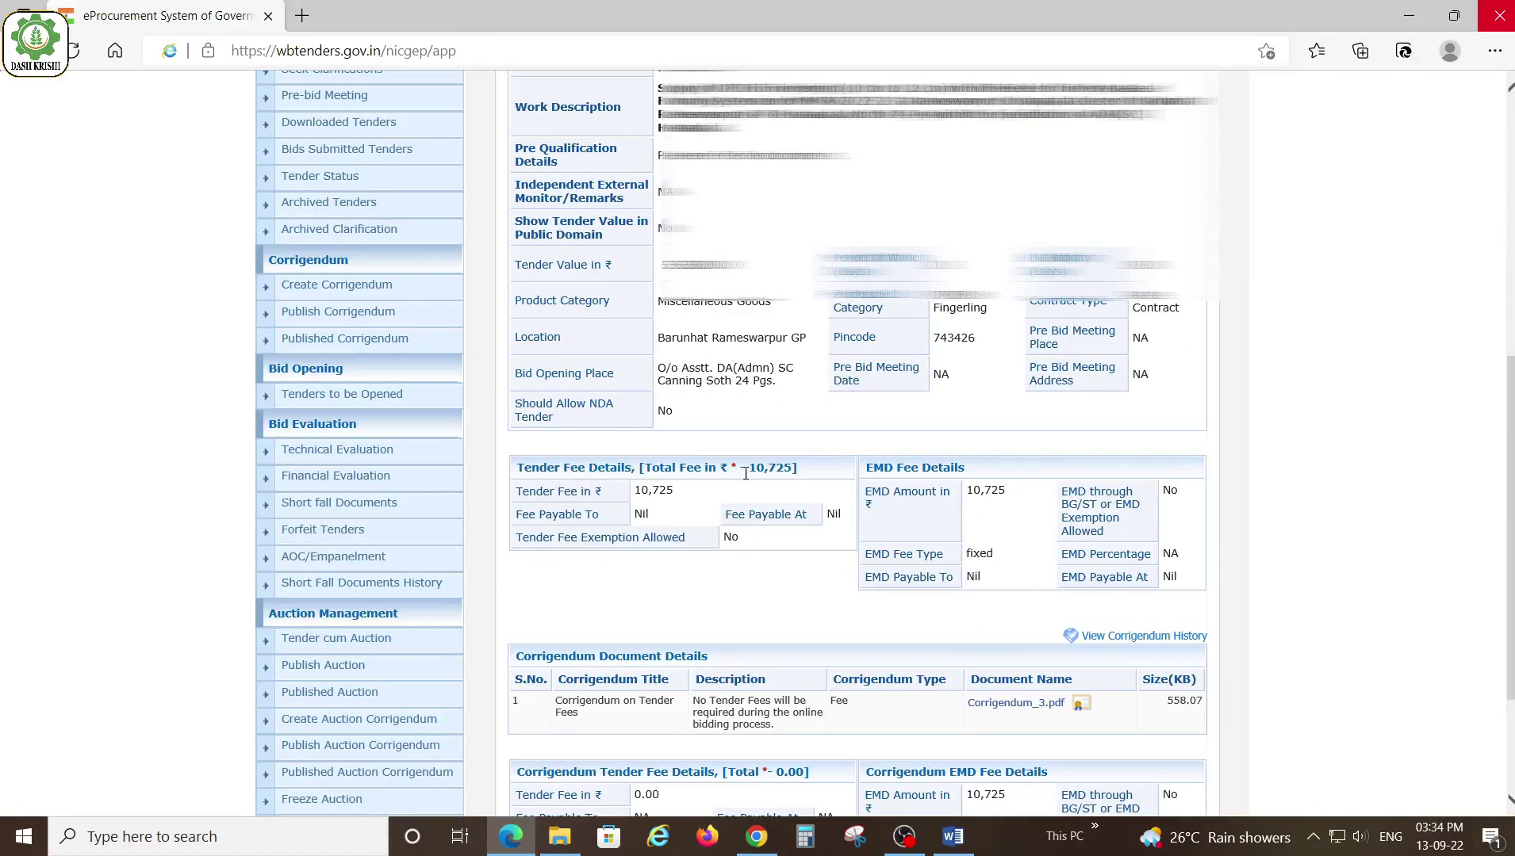
pyautogui.moveTo(517, 470); pyautogui.dragTo(802, 468)
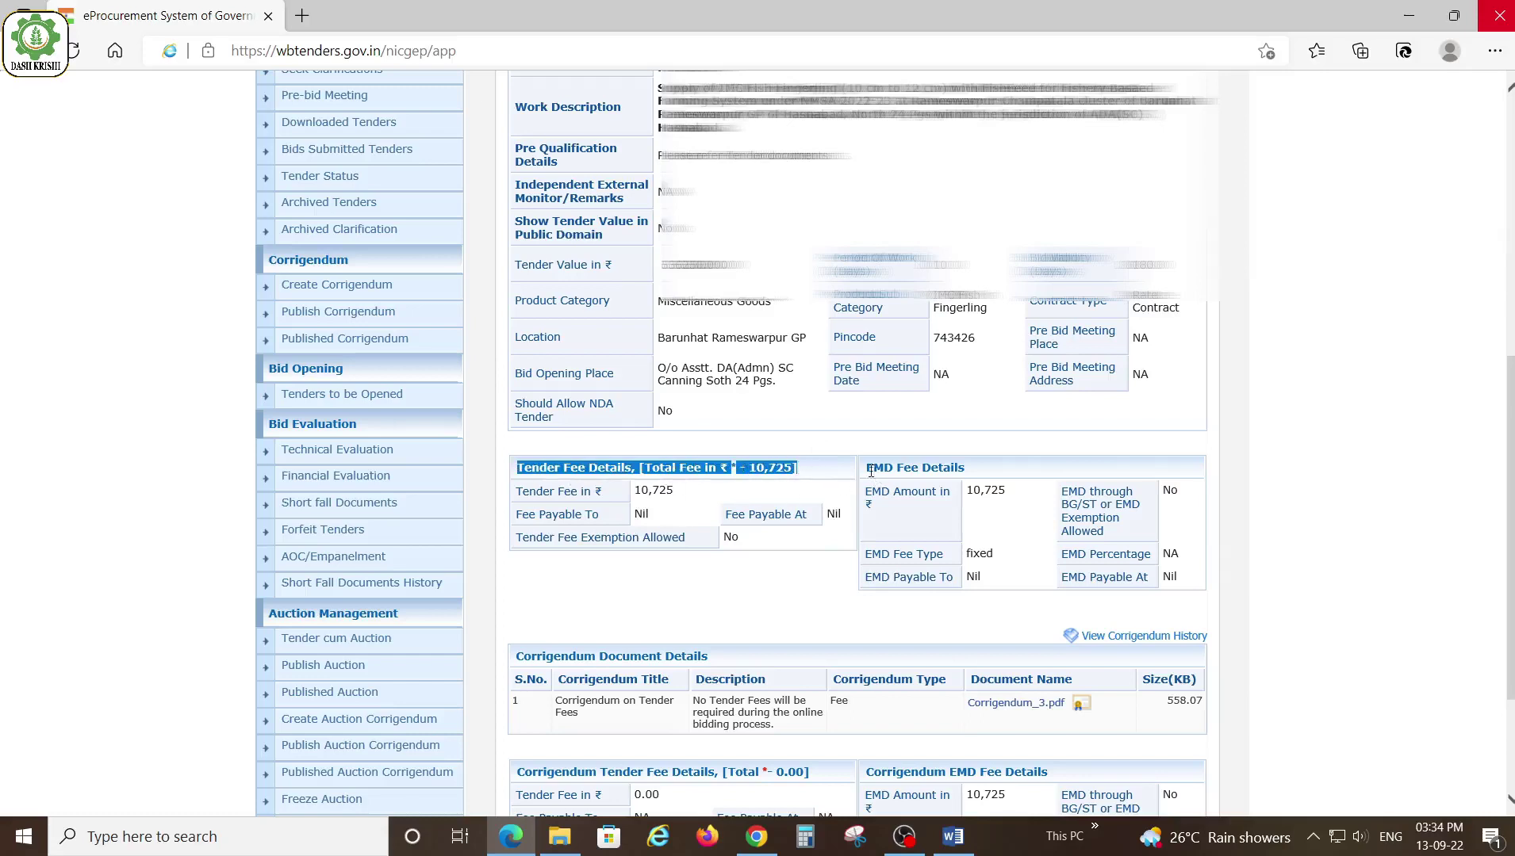
pyautogui.moveTo(868, 468); pyautogui.dragTo(1010, 491)
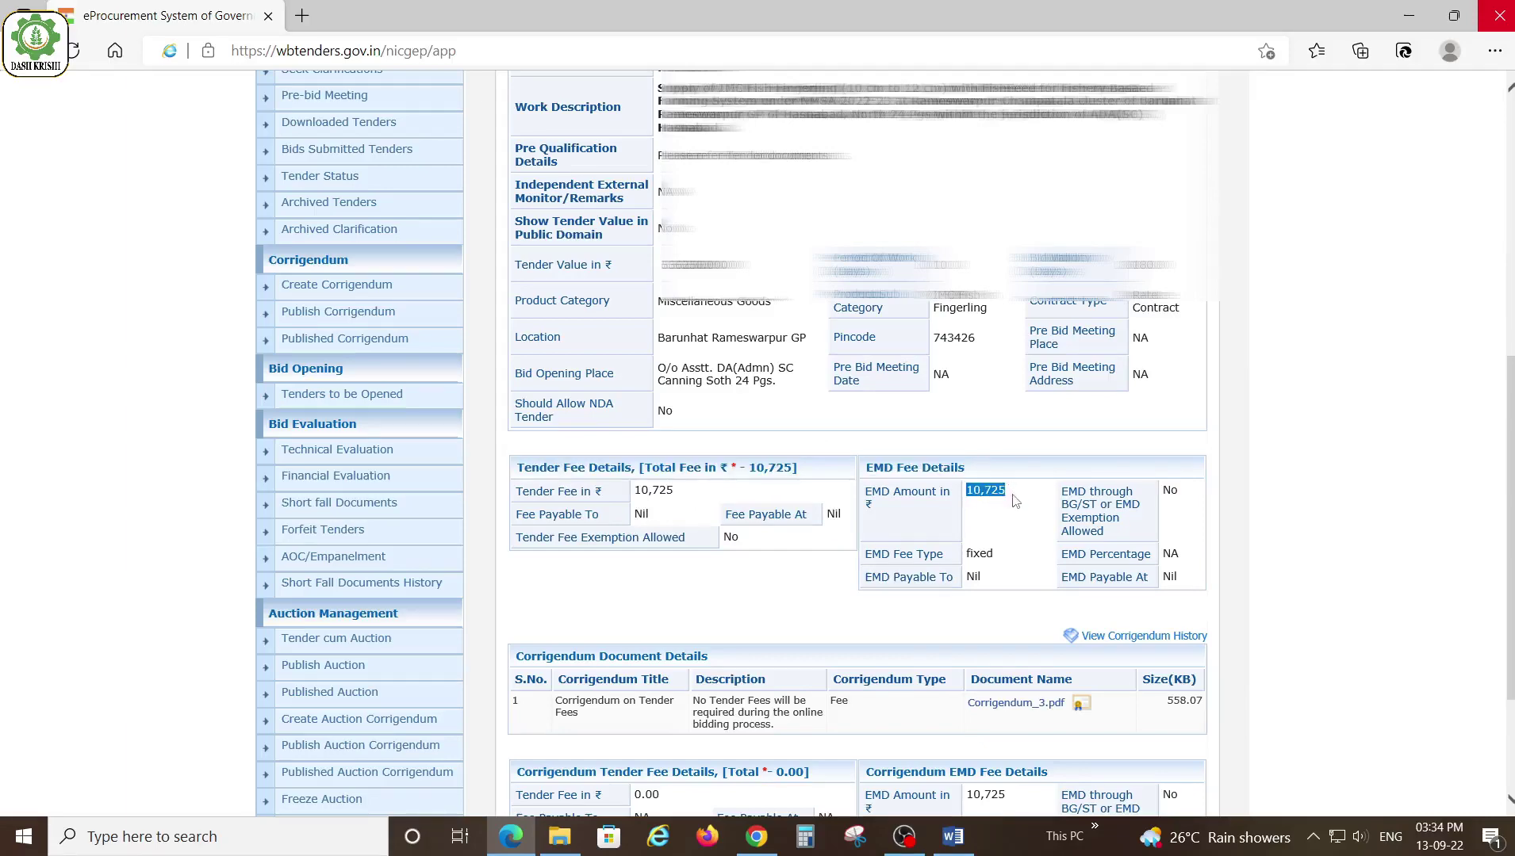
# Check the corrigendum's description and revised tender fee, and send the corrigendum for publishing.
pyautogui.scroll(-1, 702, 485)
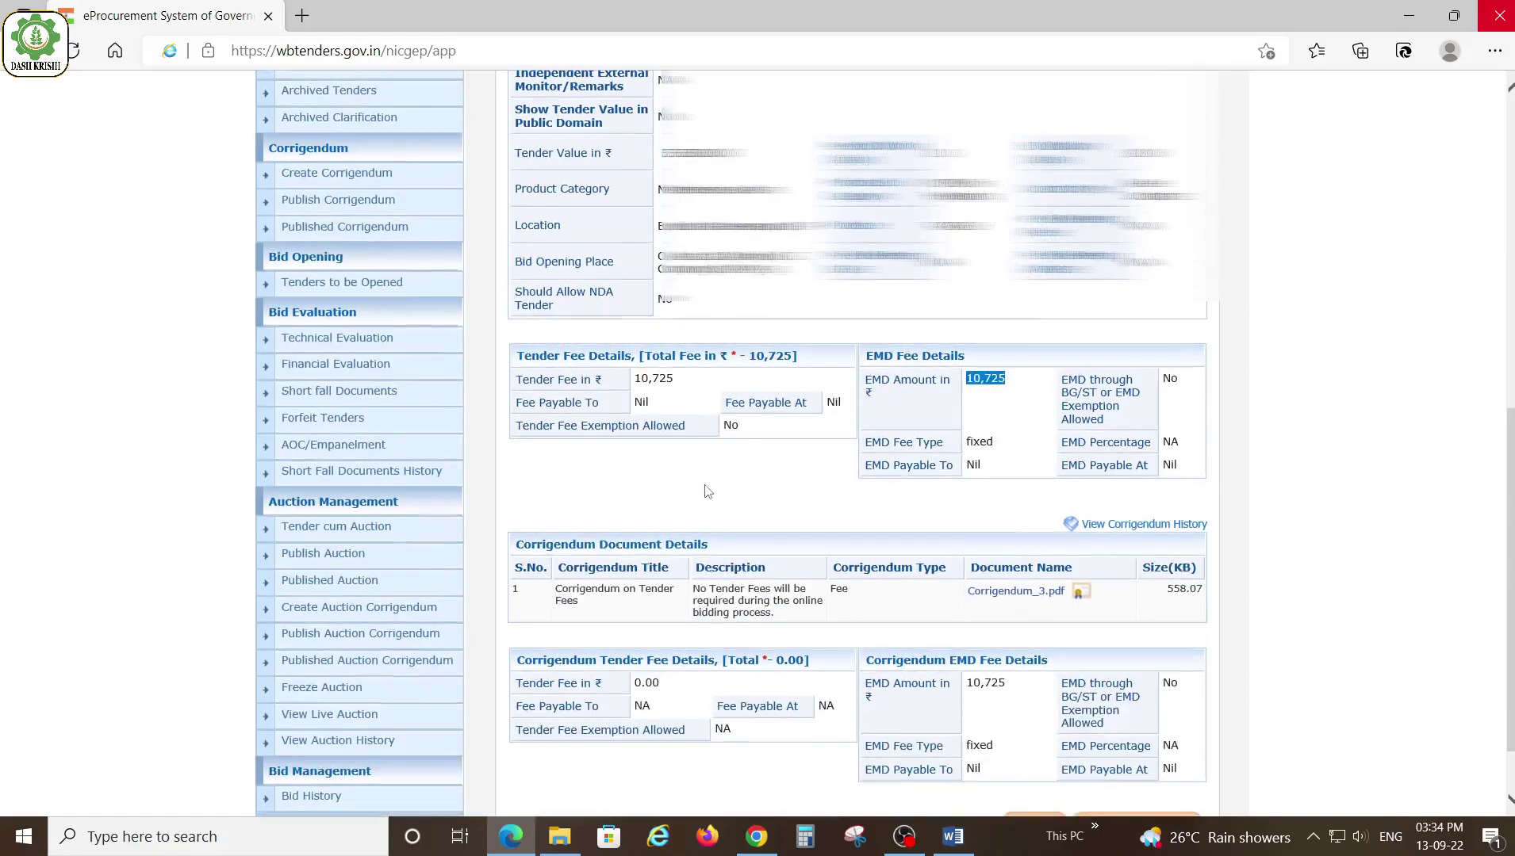
pyautogui.scroll(-1, 702, 480)
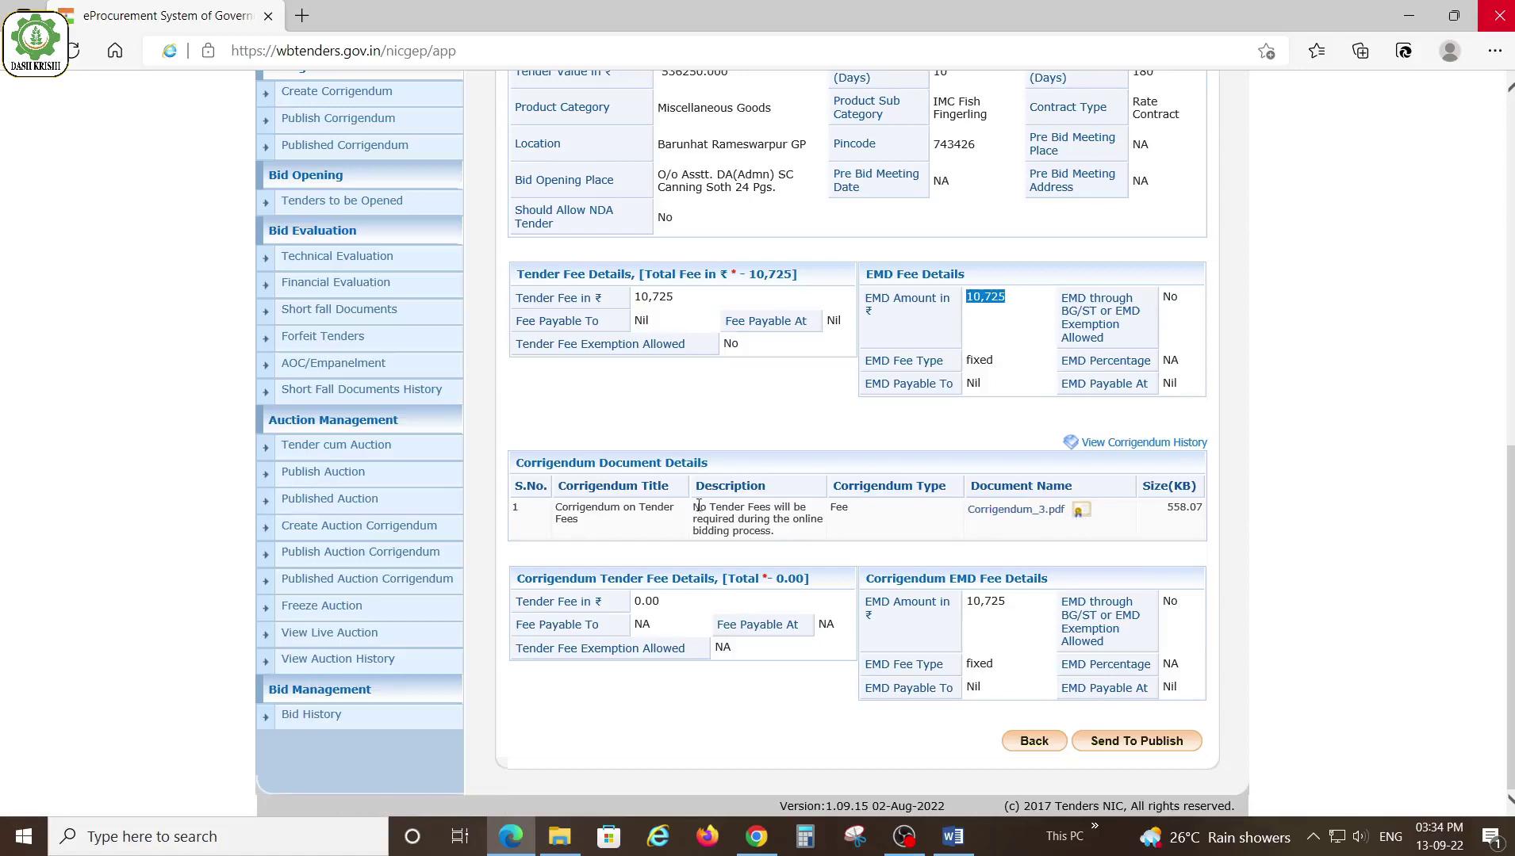
pyautogui.moveTo(695, 508); pyautogui.dragTo(830, 532)
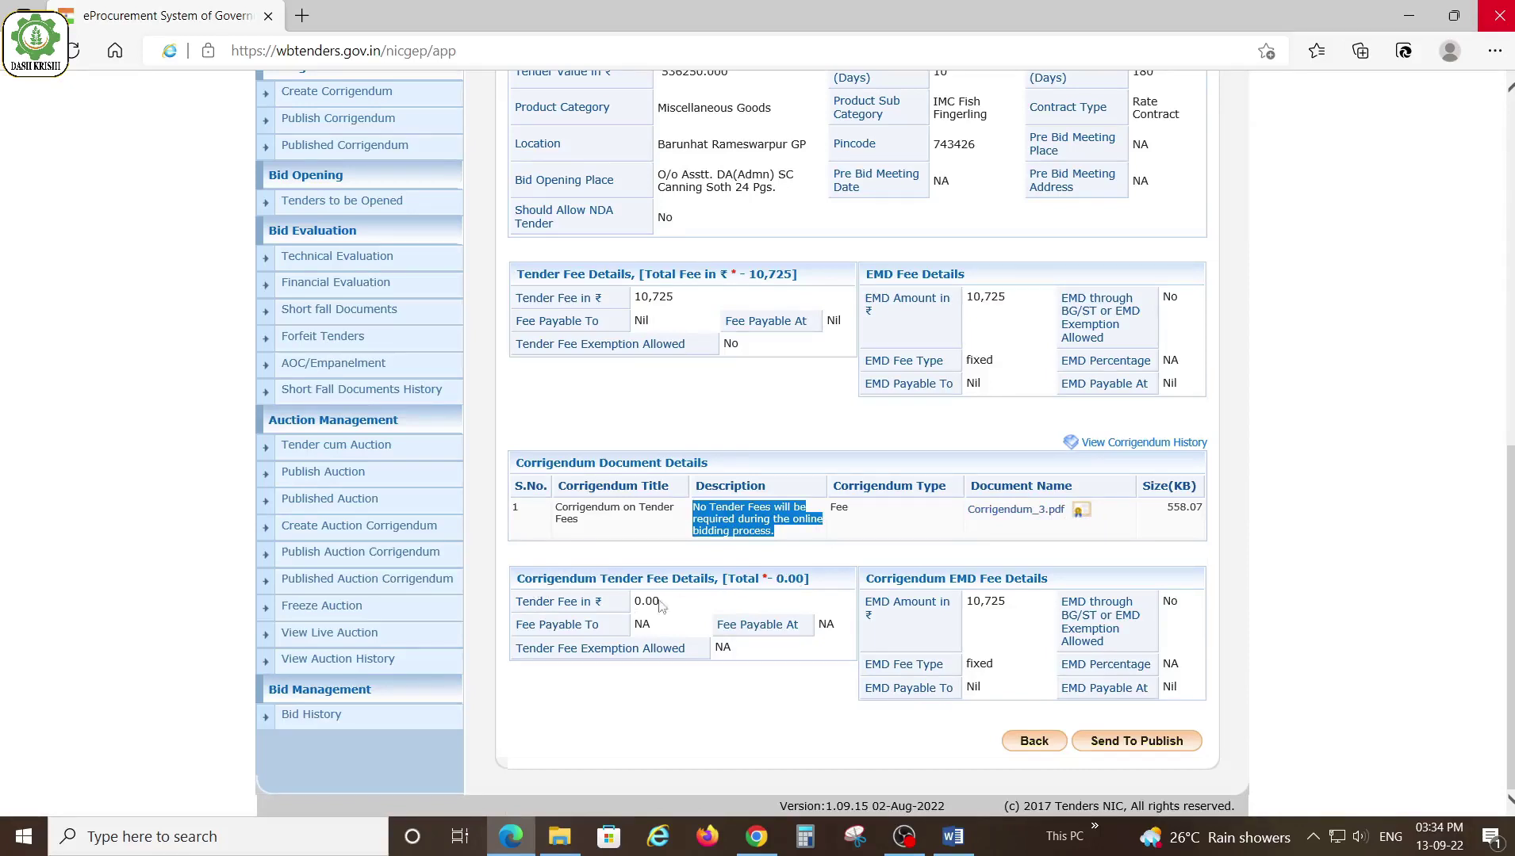
pyautogui.moveTo(518, 583); pyautogui.dragTo(812, 580)
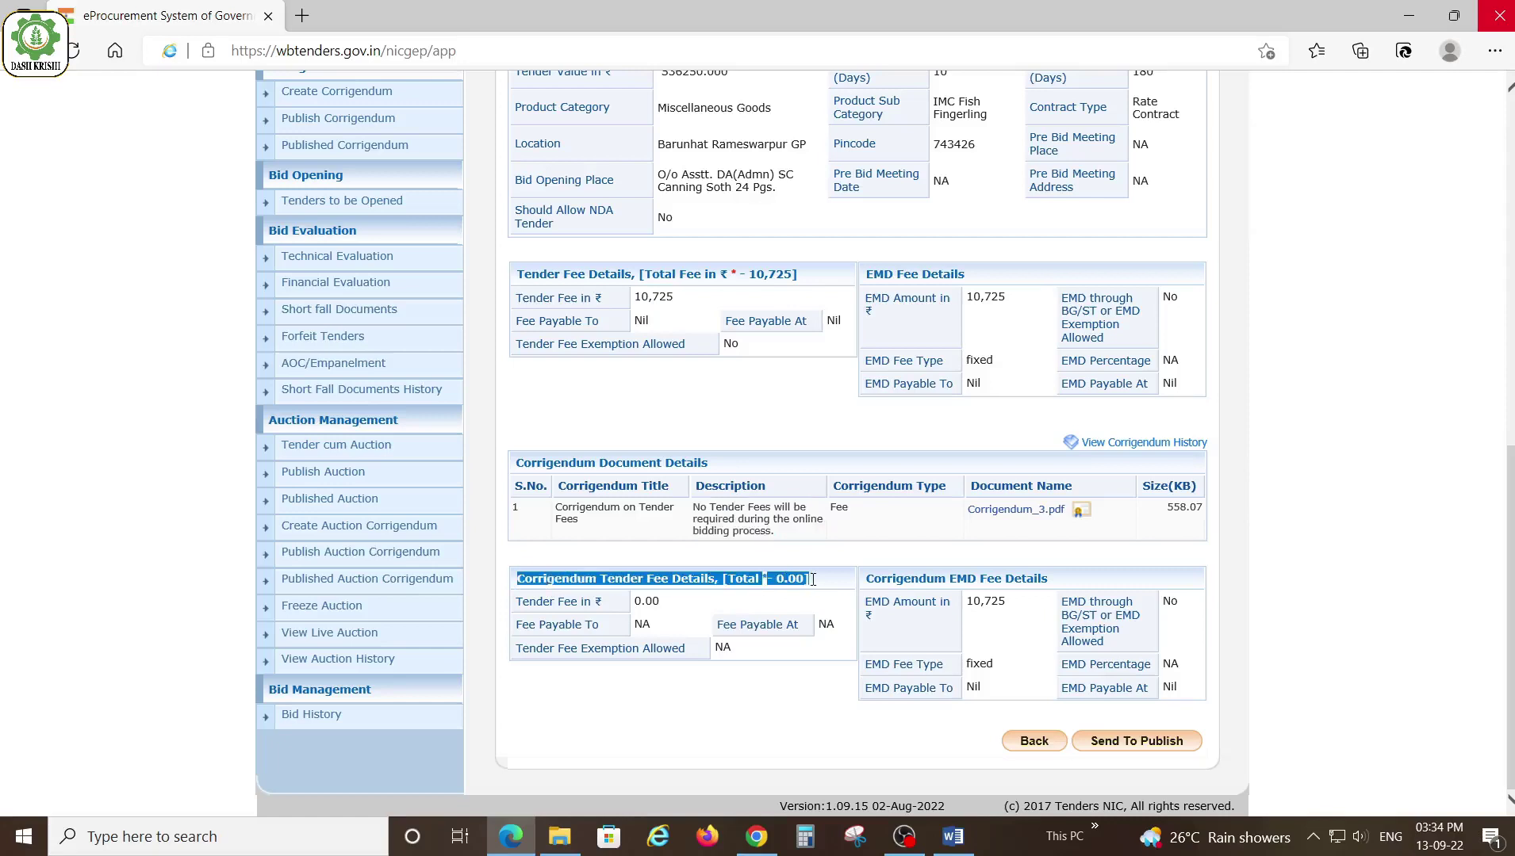
pyautogui.moveTo(633, 606); pyautogui.dragTo(676, 602)
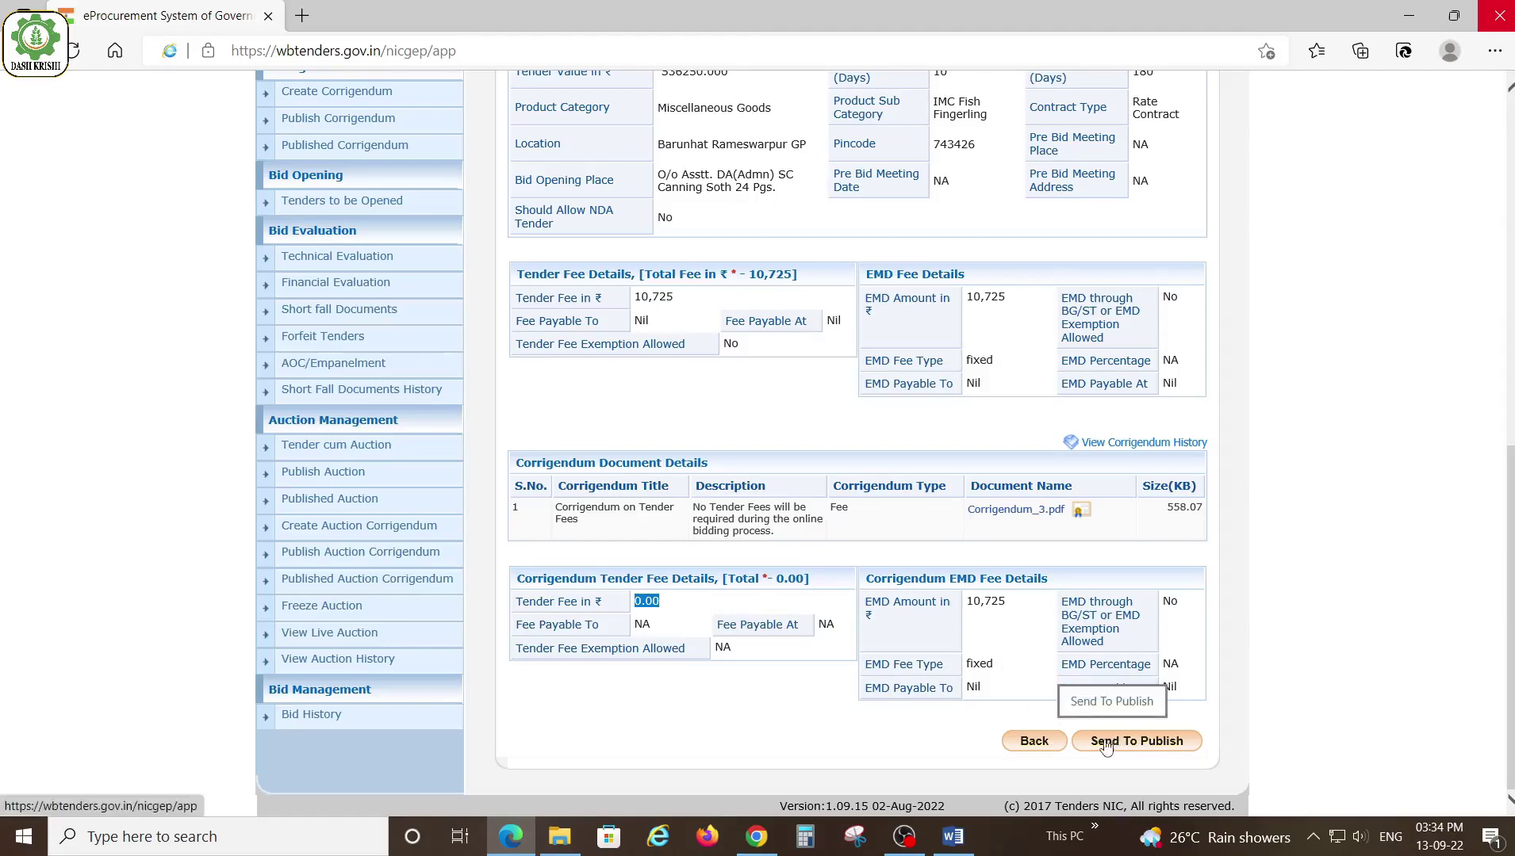
pyautogui.click(1132, 744)
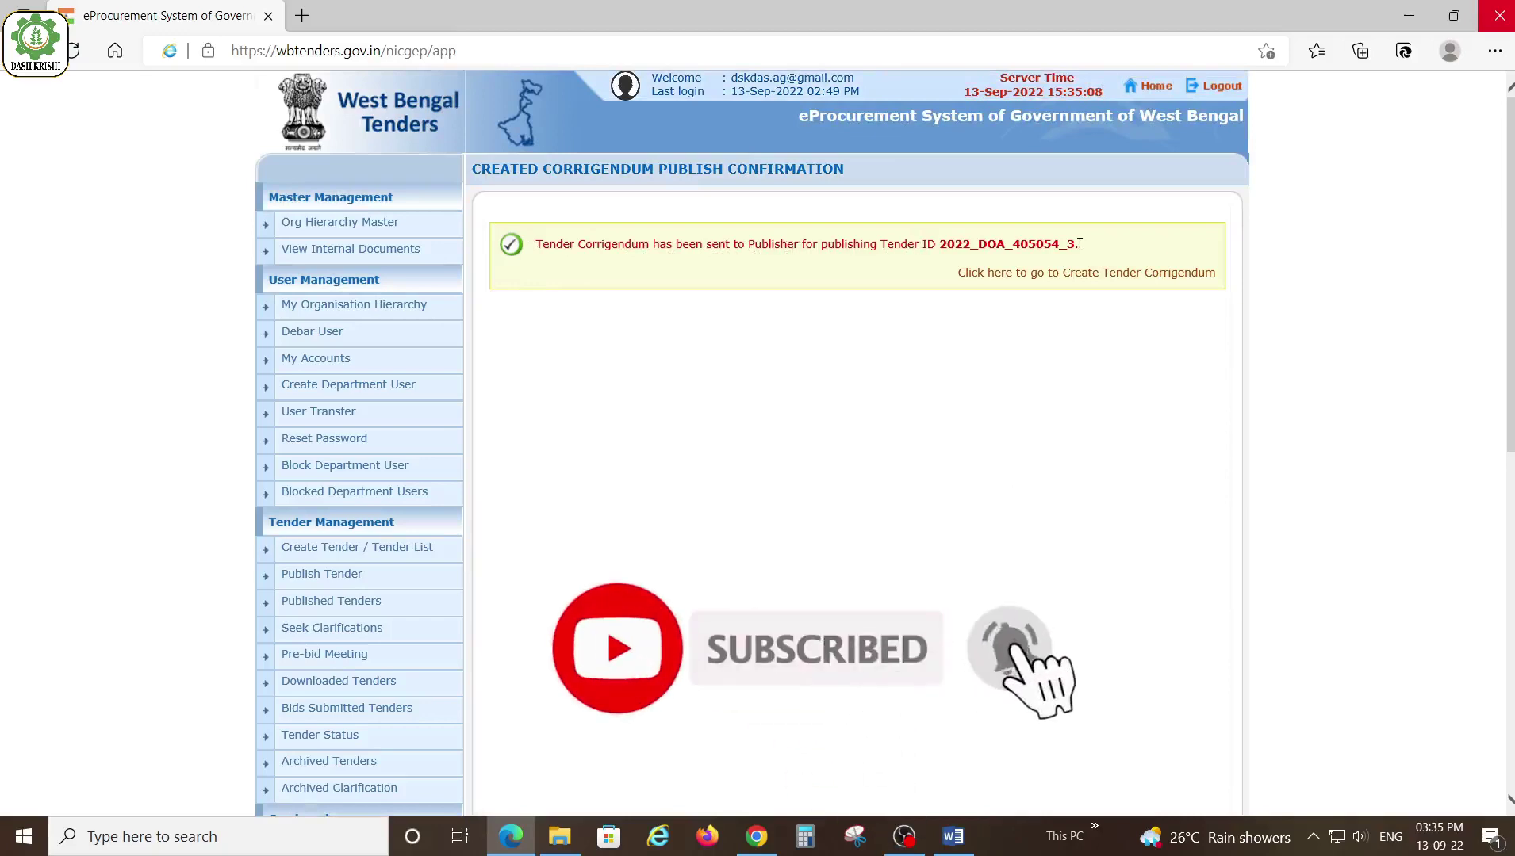
# Open the fee corrigendum of tender 2022_DOA_405054_3 for publishing from the list of corrigenda awaiting publication.
pyautogui.scroll(-1, 797, 378)
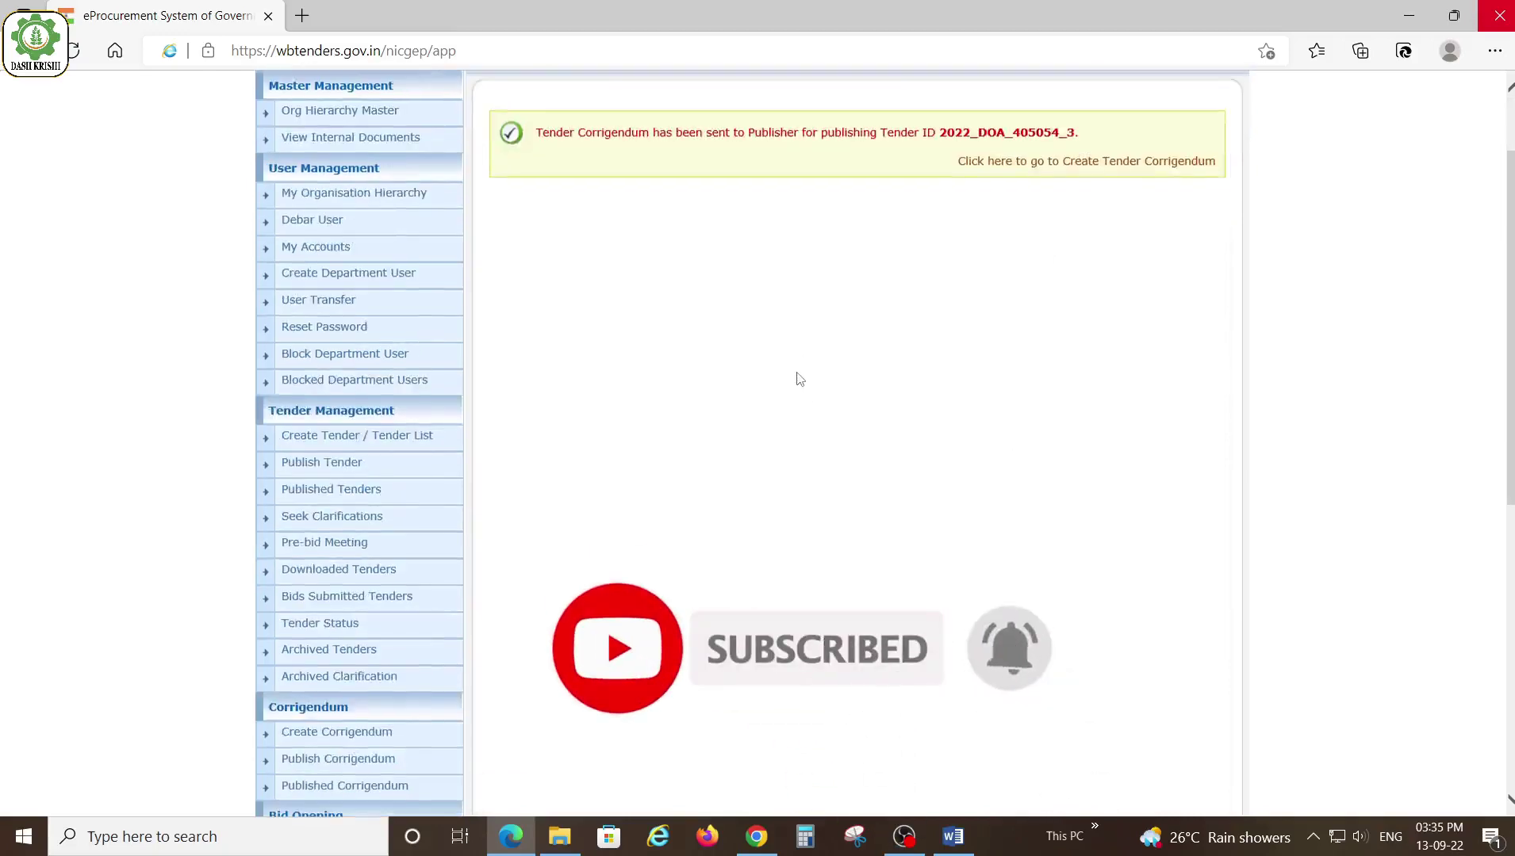
pyautogui.scroll(-2, 801, 375)
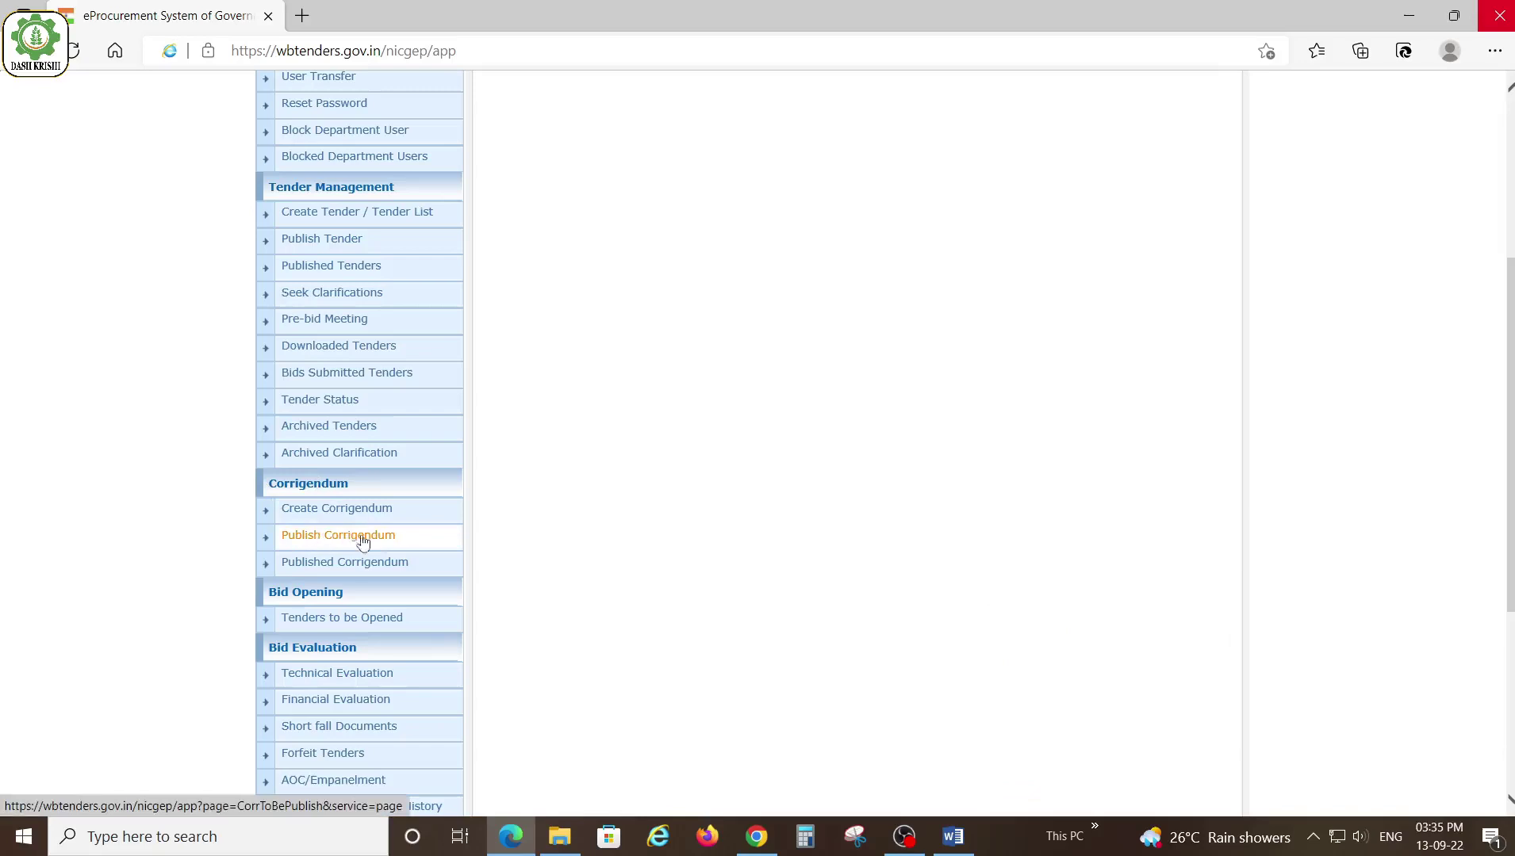
pyautogui.click(329, 540)
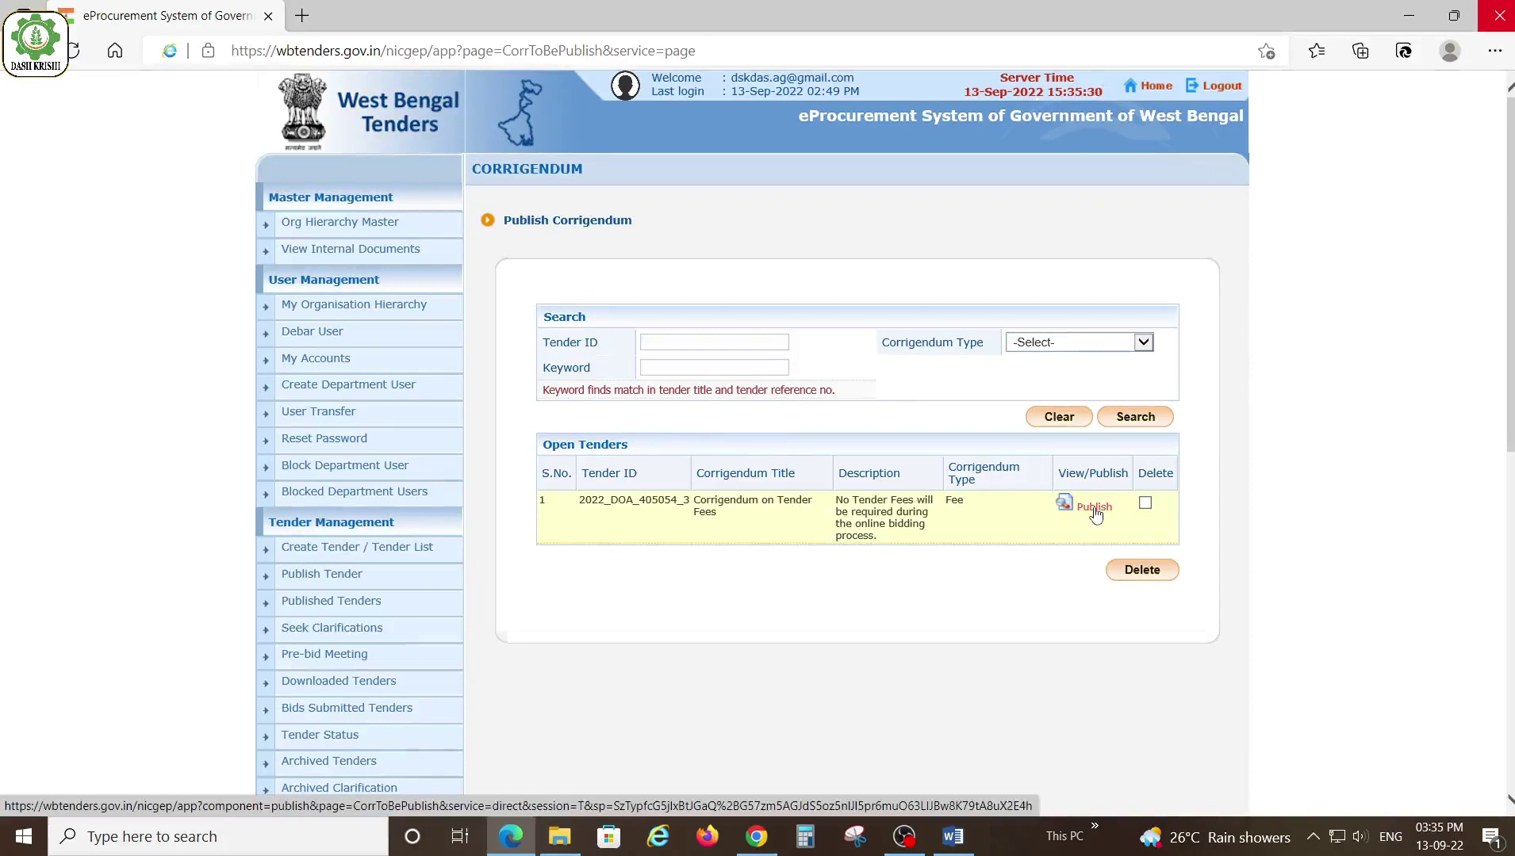
pyautogui.click(1094, 507)
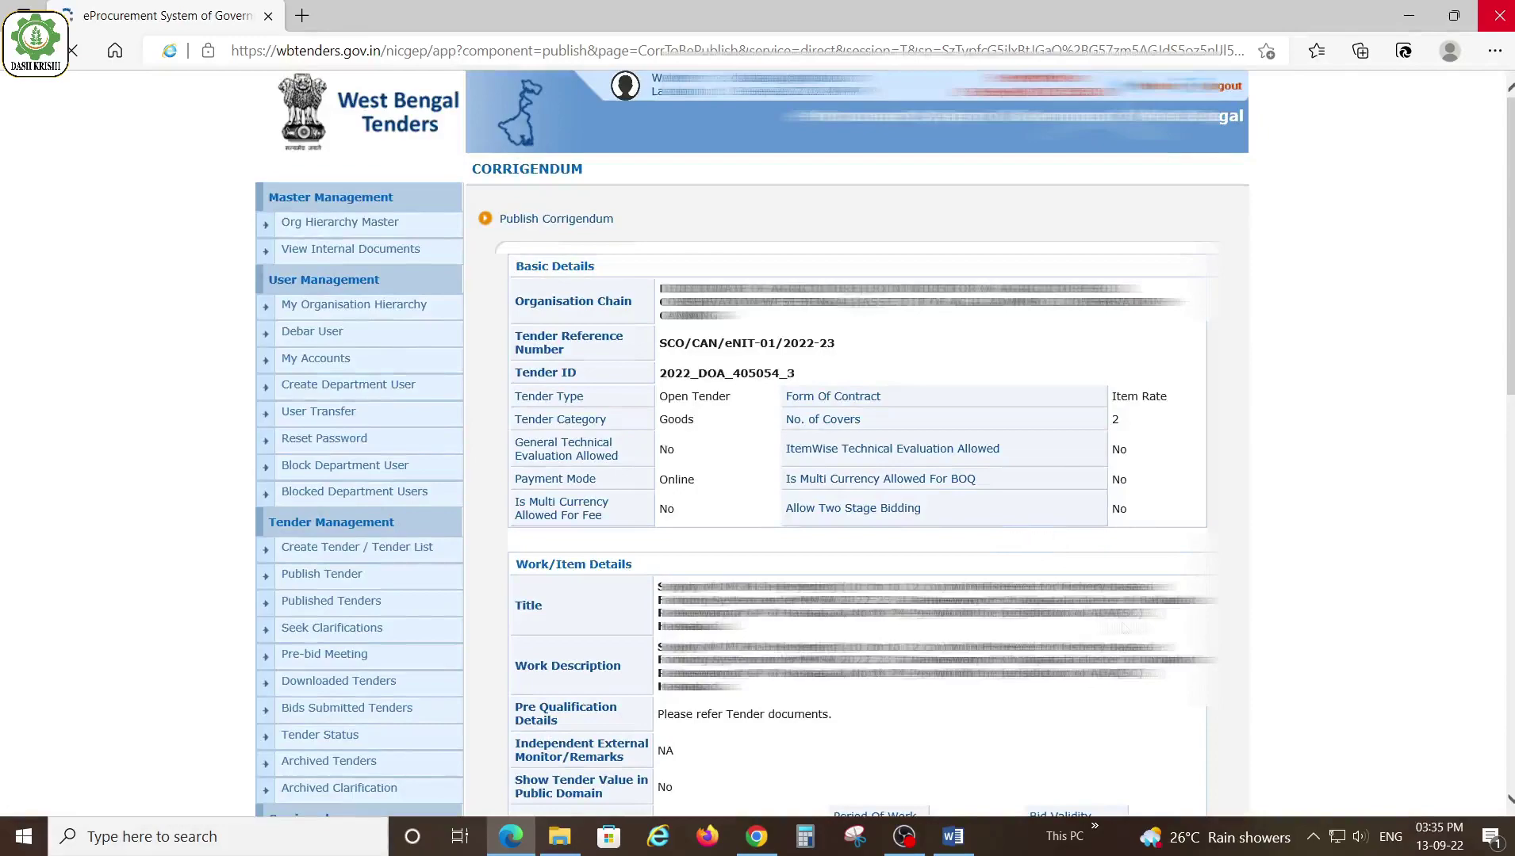
# Review the tender's work details, fee sections and corrigendum document details on the publishing page.
pyautogui.scroll(-8, 1403, 517)
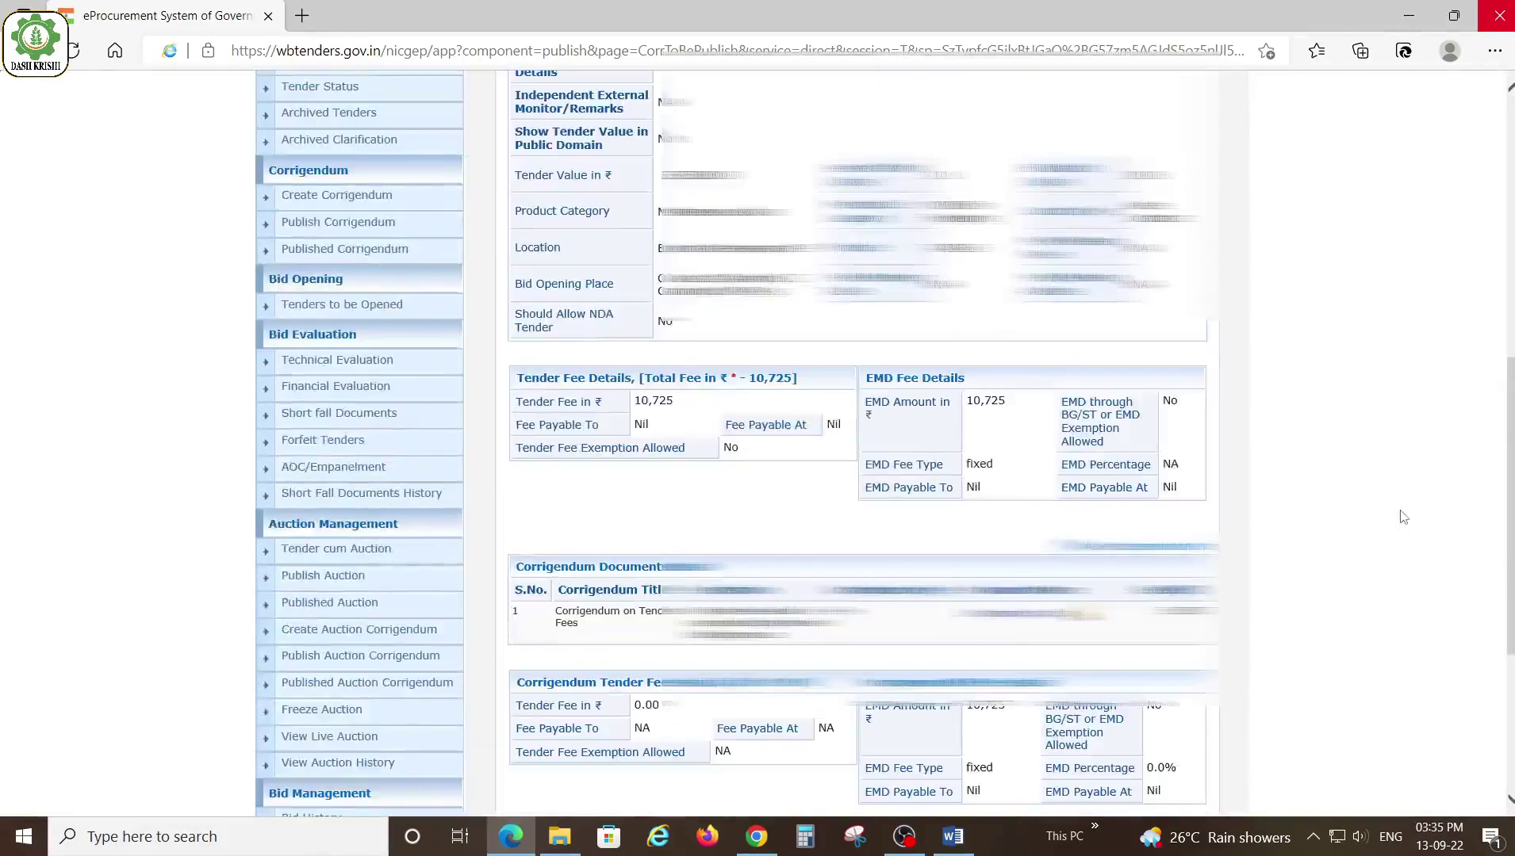
pyautogui.scroll(-4, 1403, 517)
pyautogui.scroll(6, 1403, 517)
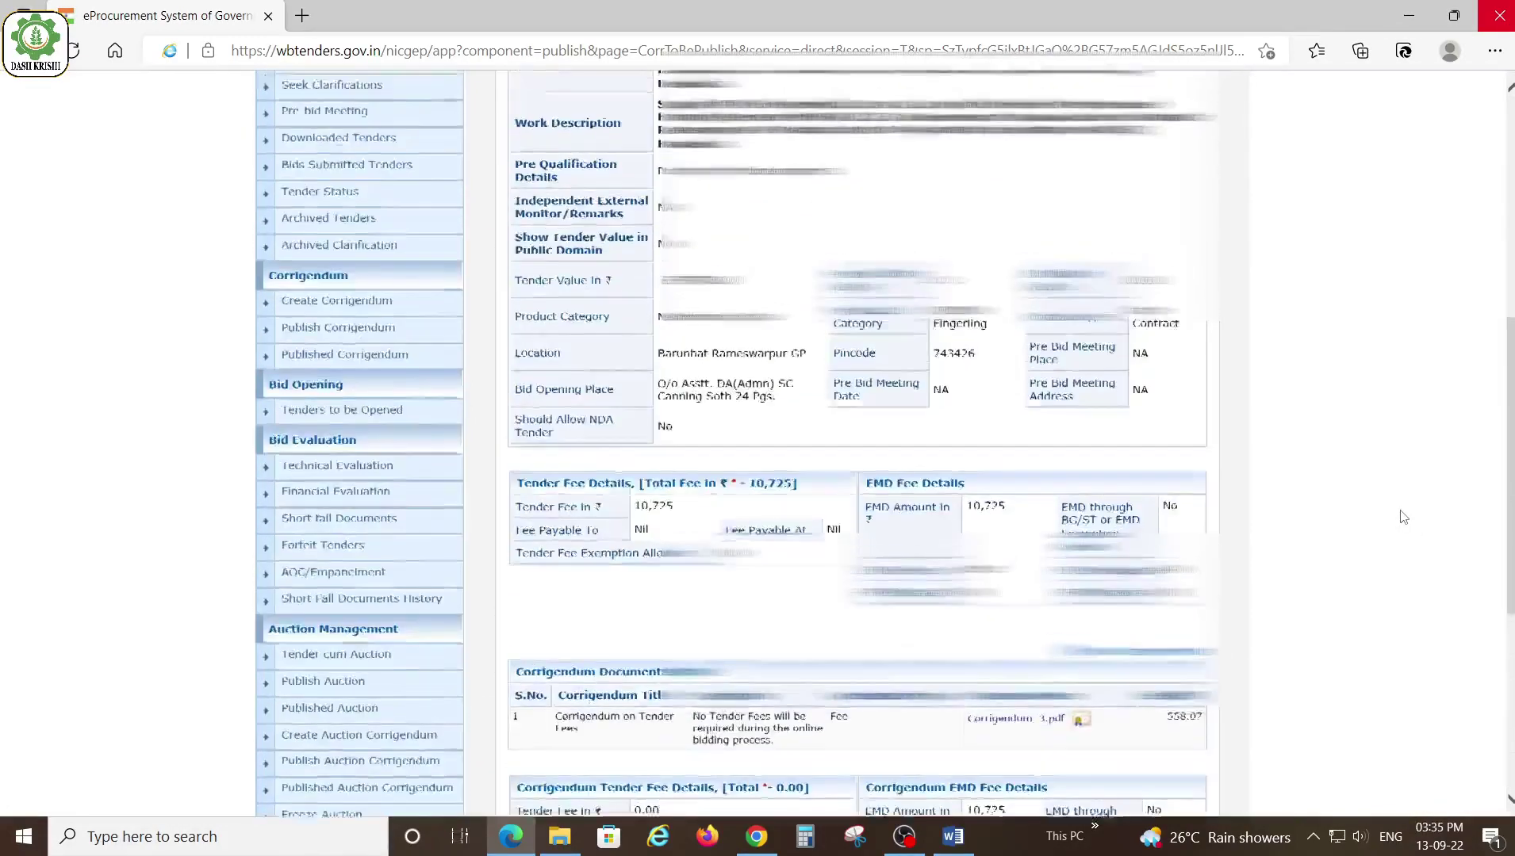
pyautogui.scroll(3, 1402, 519)
pyautogui.scroll(-5, 1403, 520)
pyautogui.scroll(-4, 1403, 520)
pyautogui.scroll(12, 1403, 520)
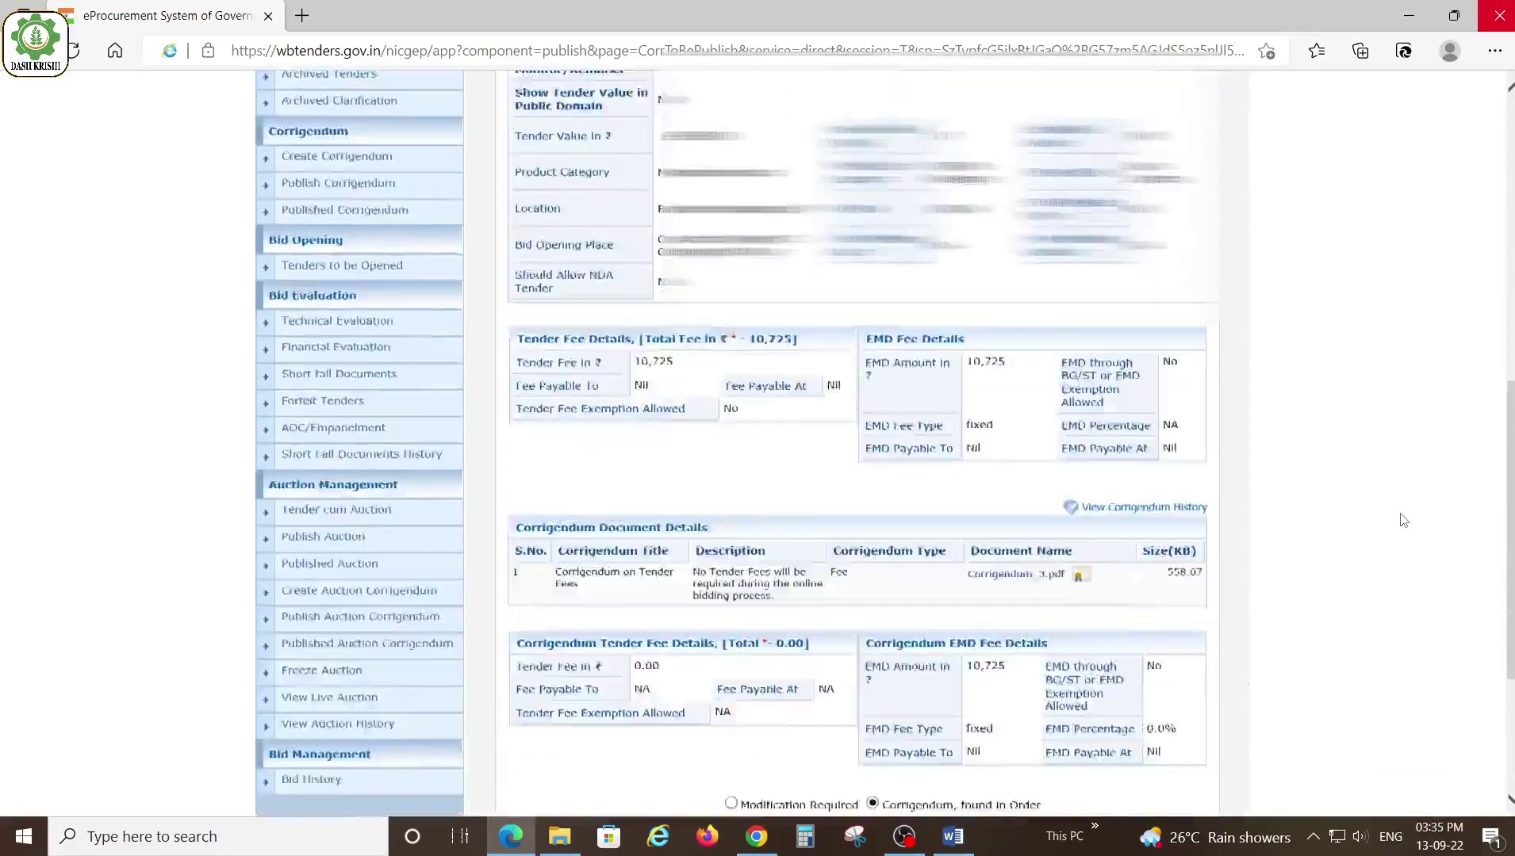
pyautogui.scroll(-3, 916, 468)
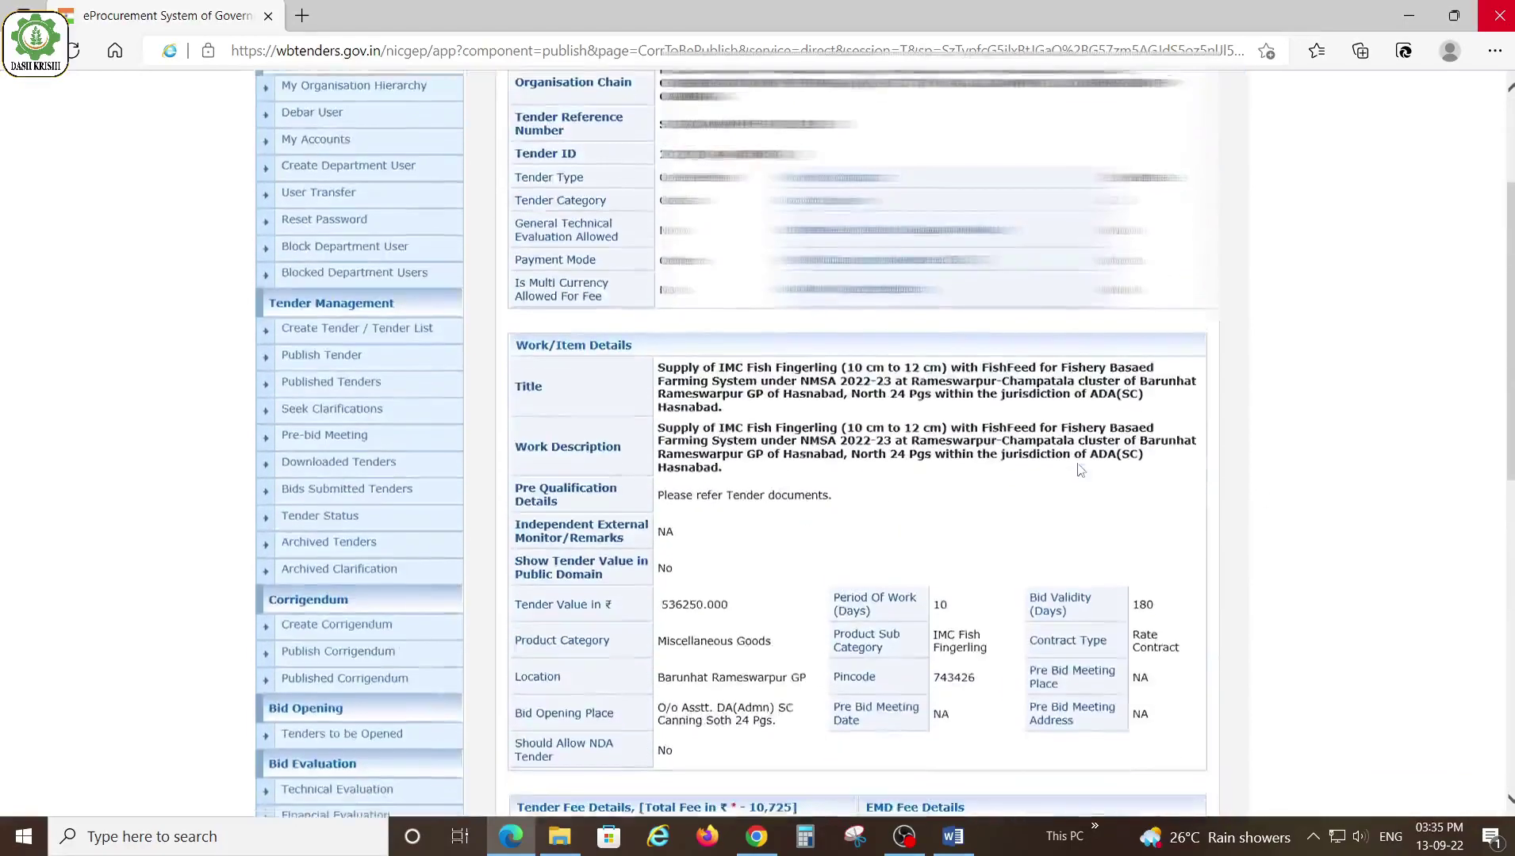
pyautogui.scroll(-1, 918, 470)
pyautogui.scroll(-5, 918, 469)
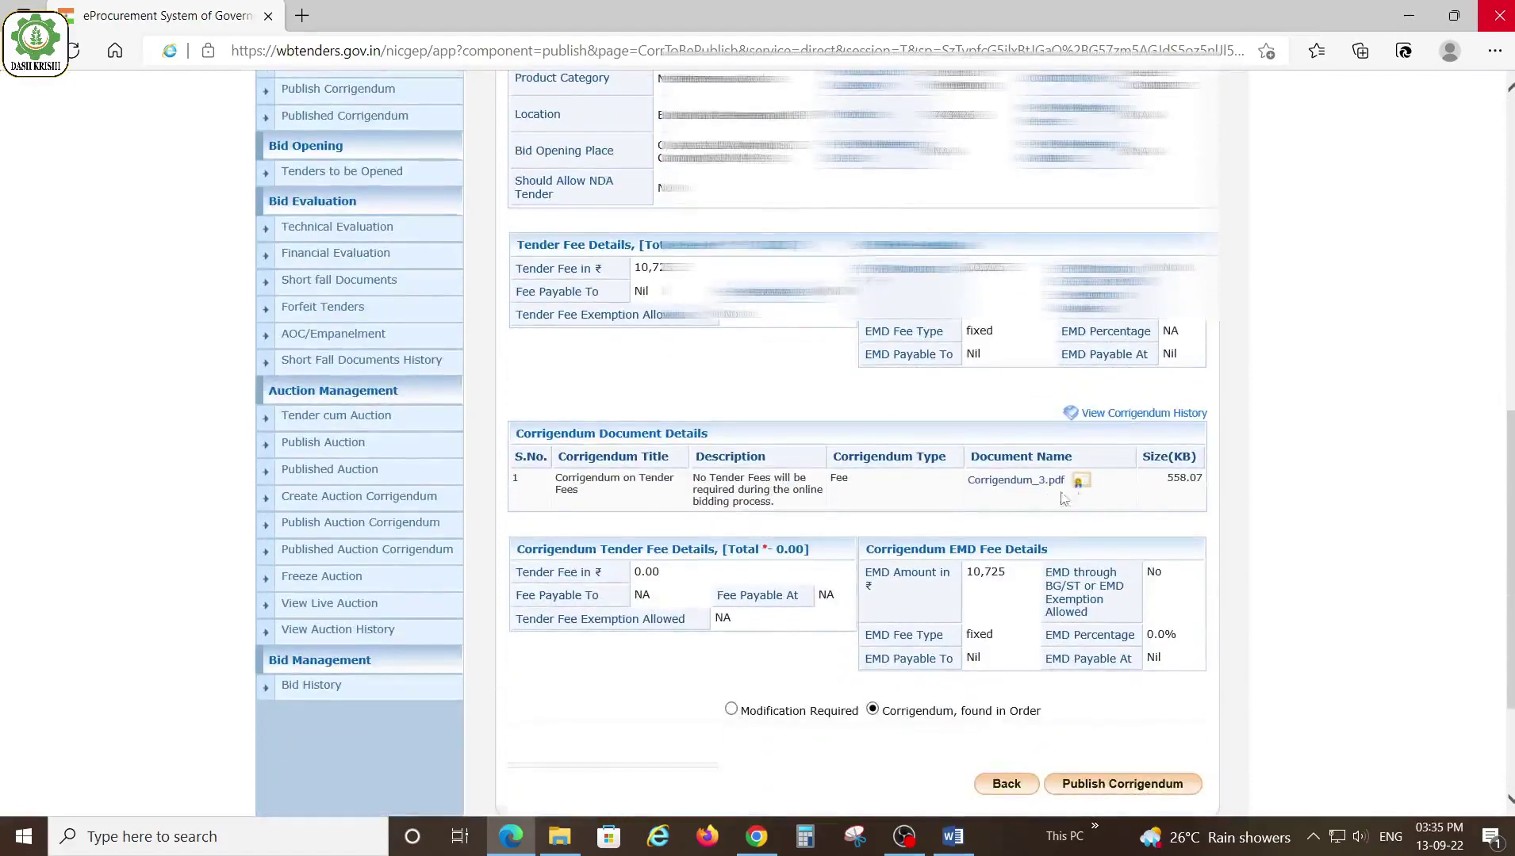
pyautogui.scroll(-2, 932, 546)
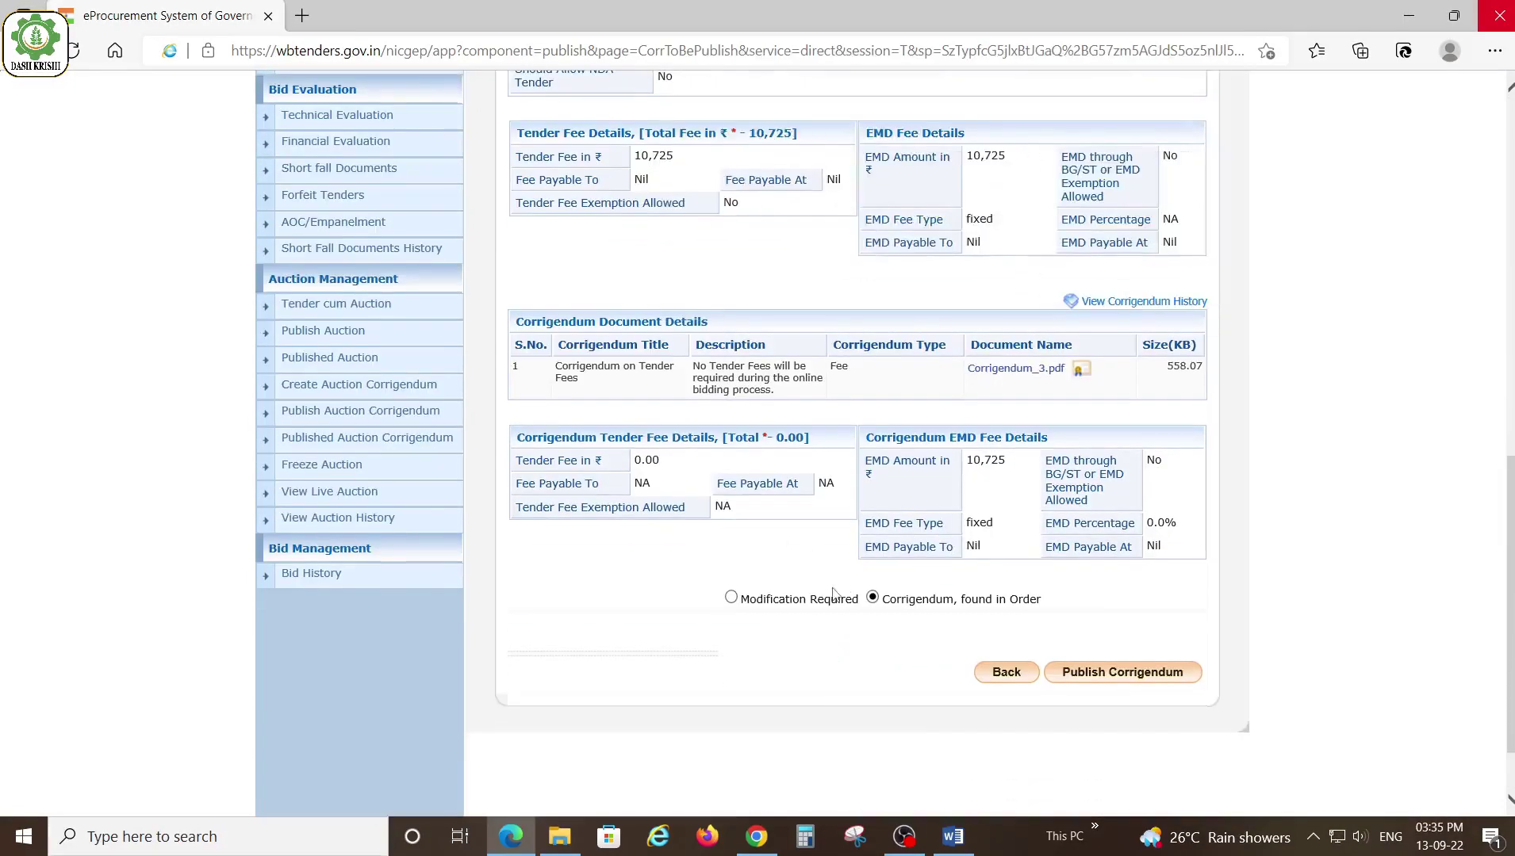
# Check the original tender fee and corrigendum description, and compare the original and corrigendum EMD amounts.
pyautogui.scroll(2, 667, 419)
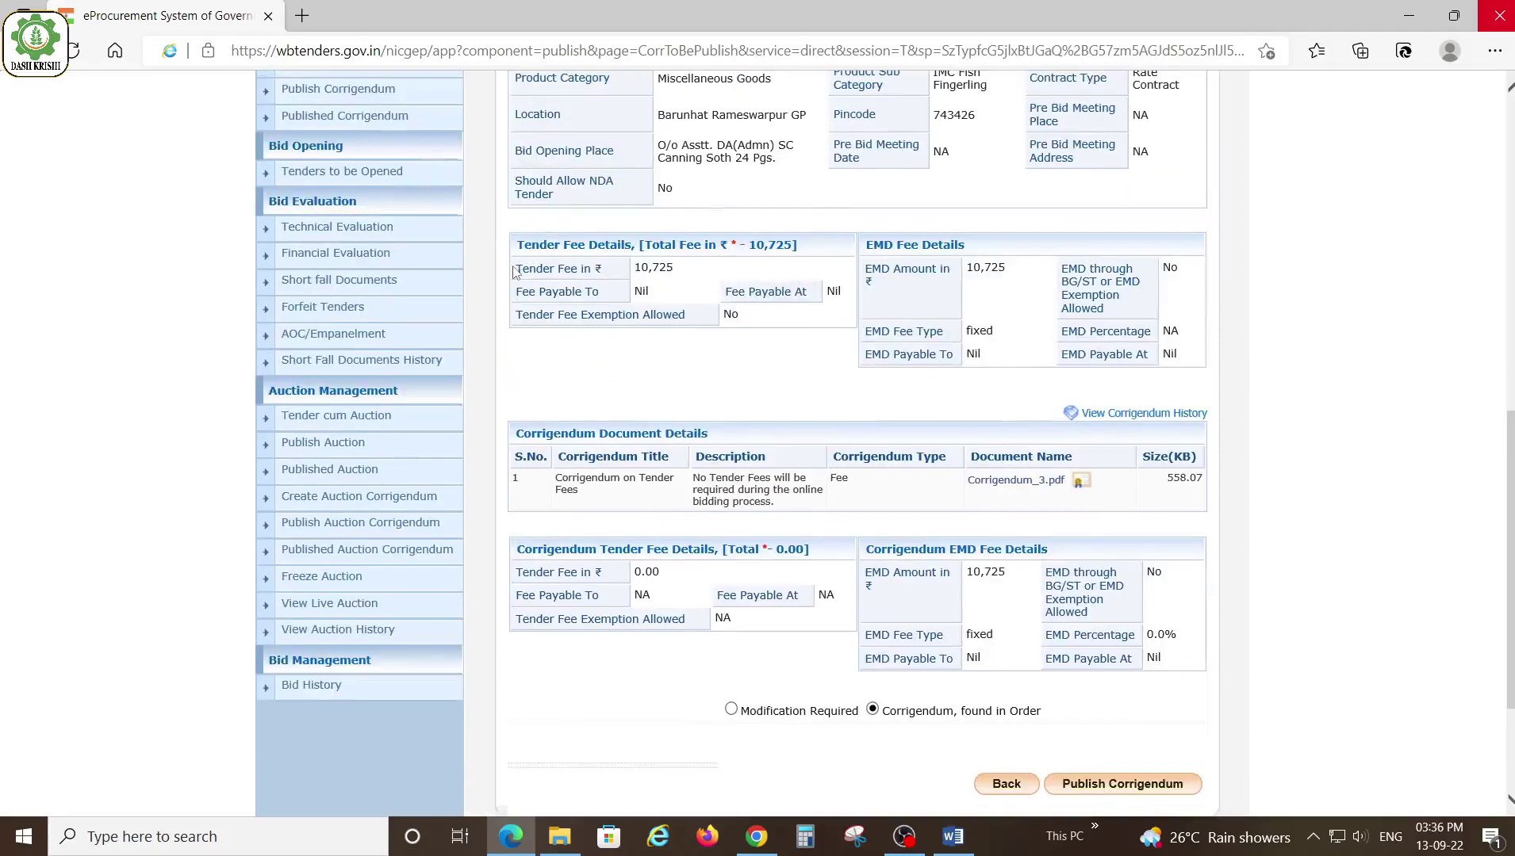
pyautogui.moveTo(514, 272); pyautogui.dragTo(691, 270)
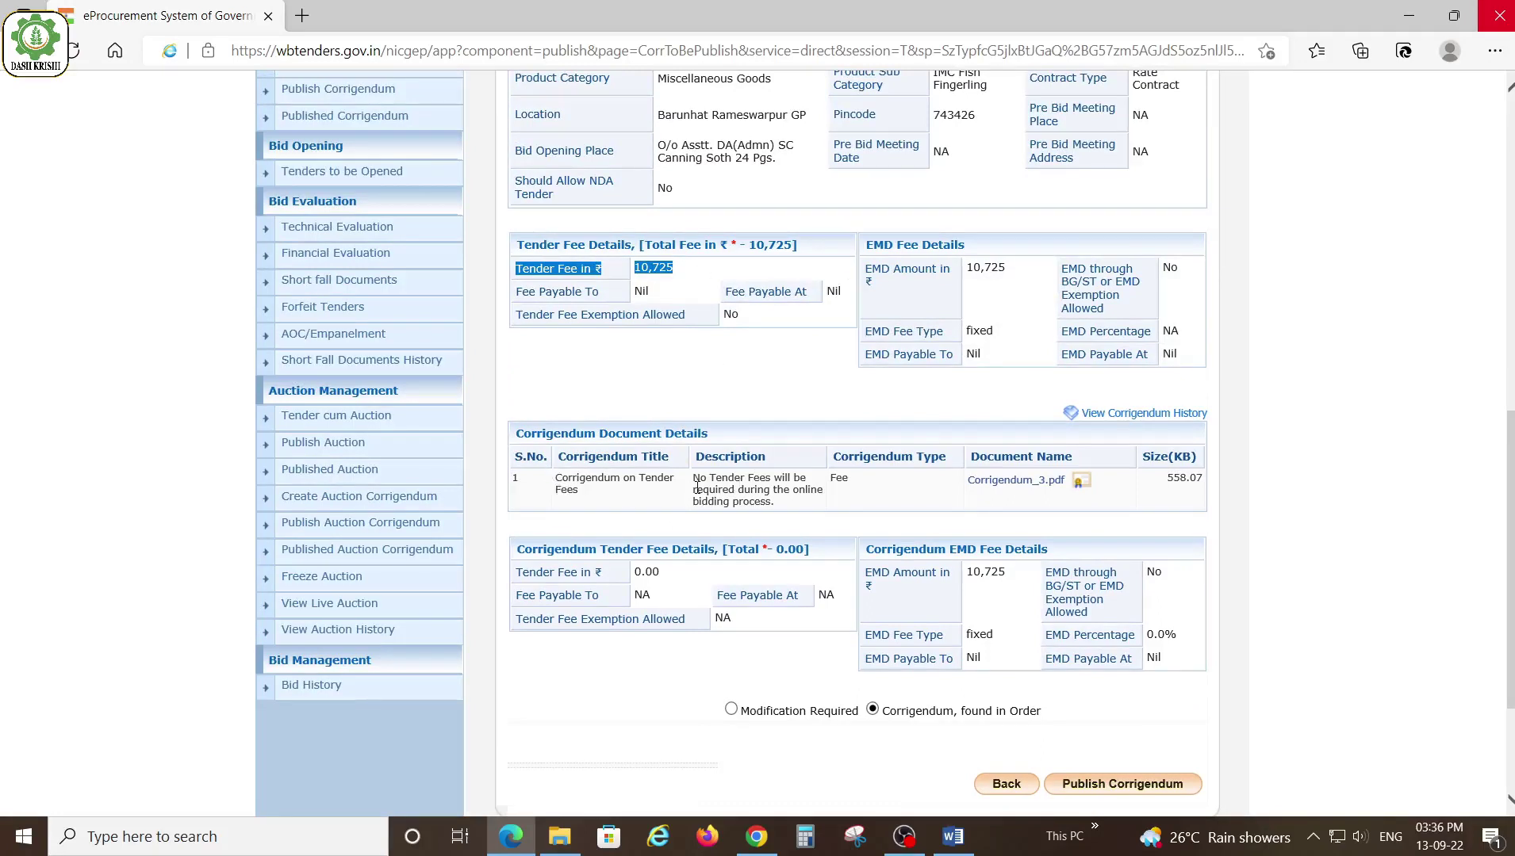
pyautogui.moveTo(694, 479); pyautogui.dragTo(788, 503)
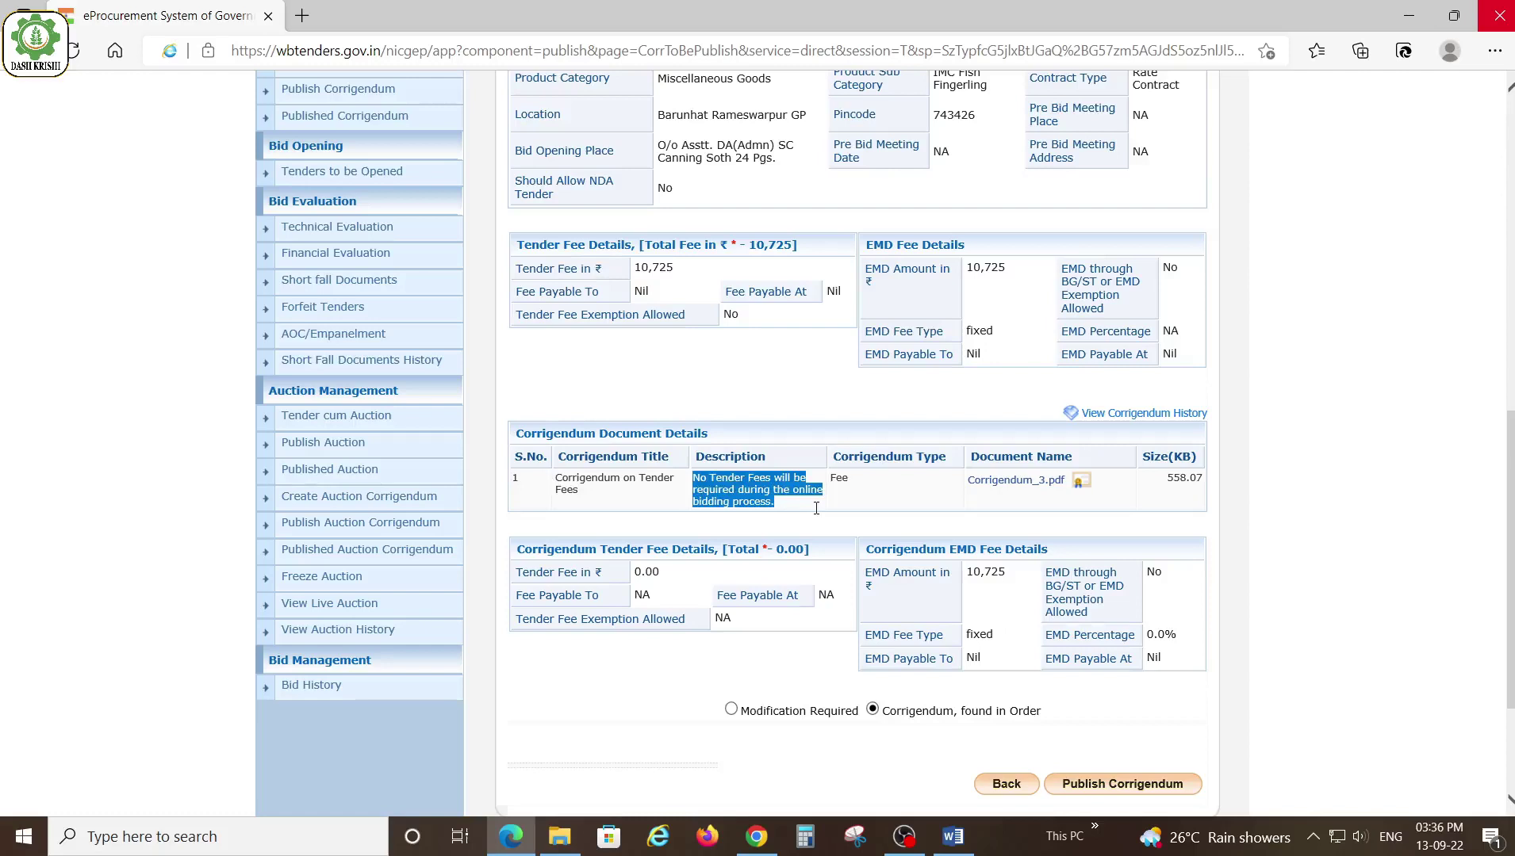
pyautogui.moveTo(866, 268); pyautogui.dragTo(1006, 270)
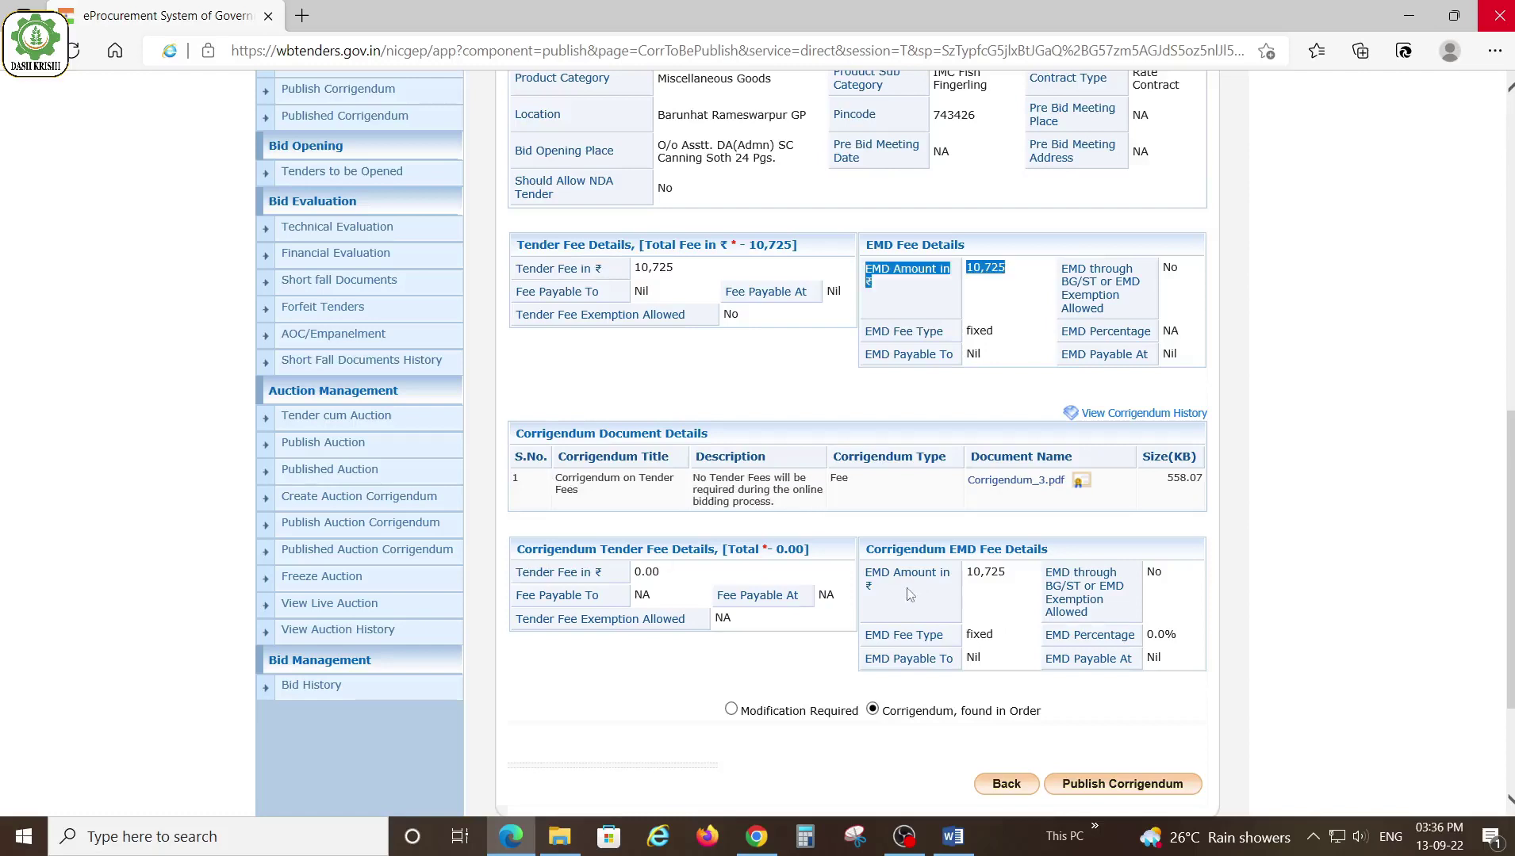
pyautogui.moveTo(868, 581); pyautogui.dragTo(1027, 583)
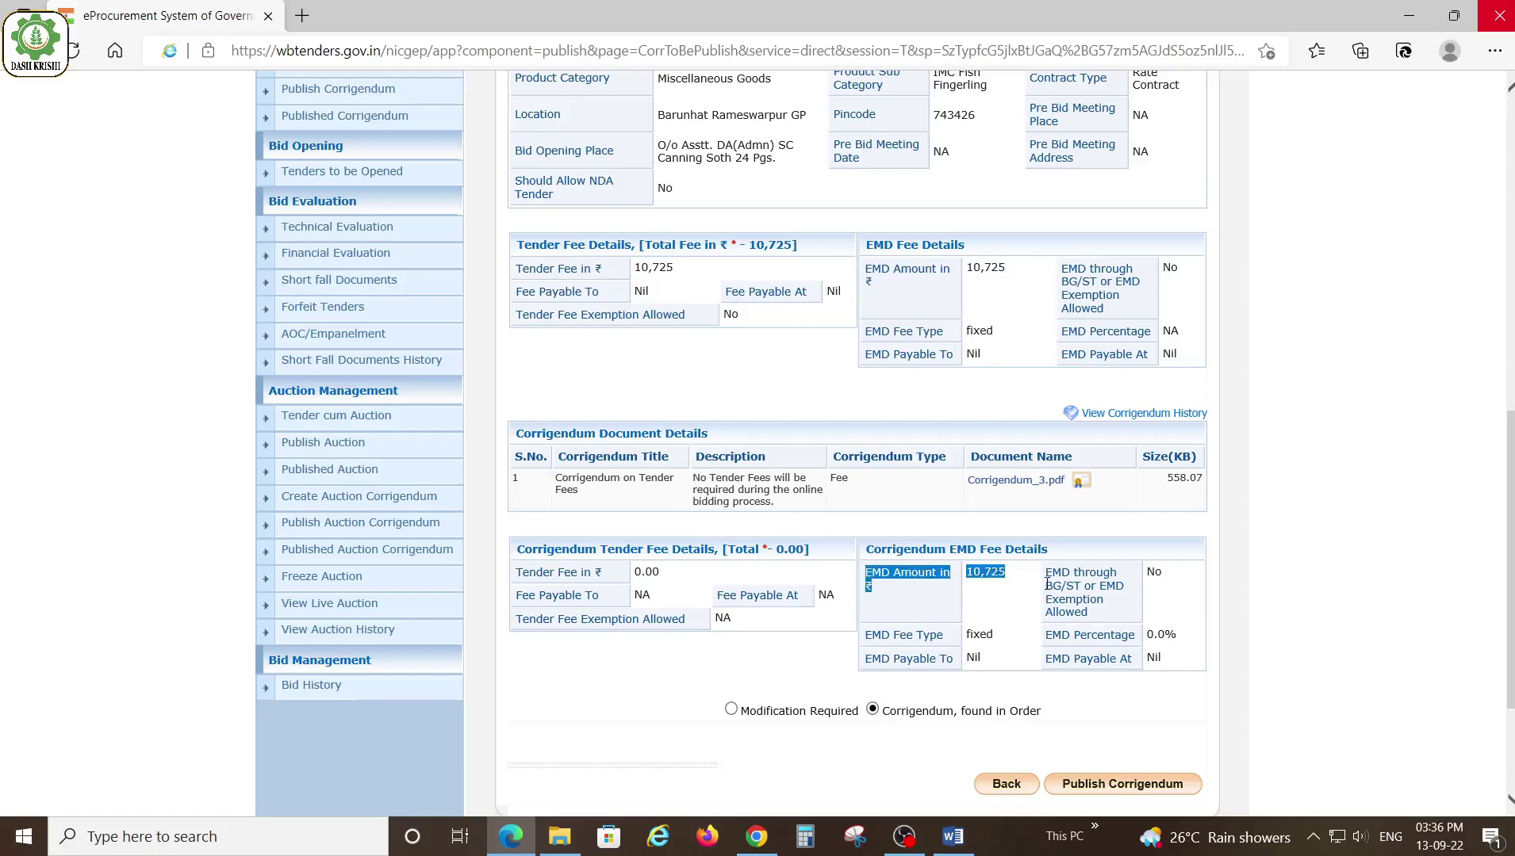
pyautogui.click(731, 711)
pyautogui.scroll(-2, 746, 690)
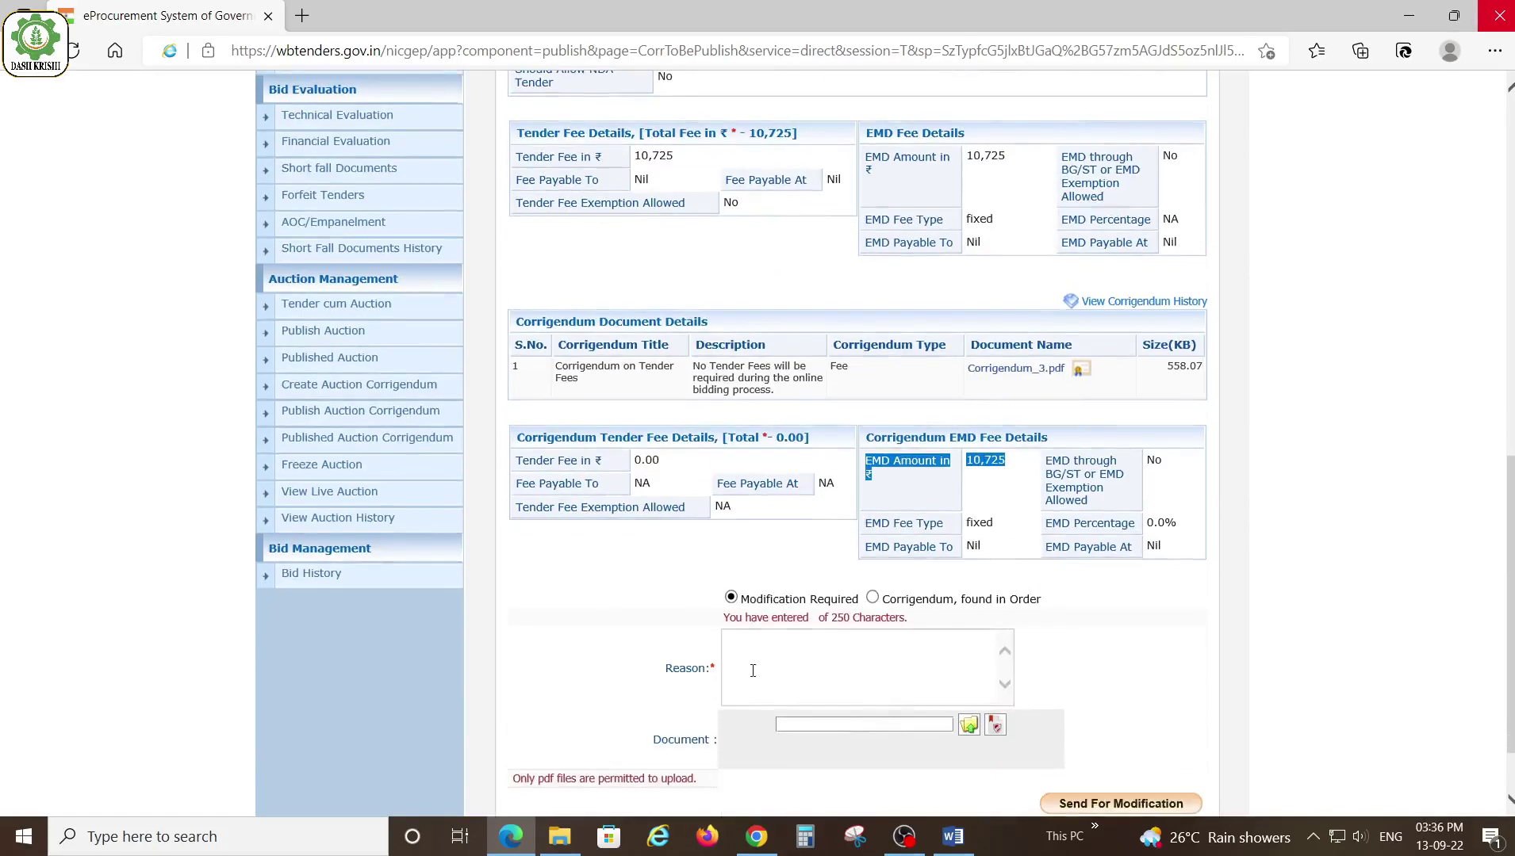
pyautogui.scroll(-1, 916, 729)
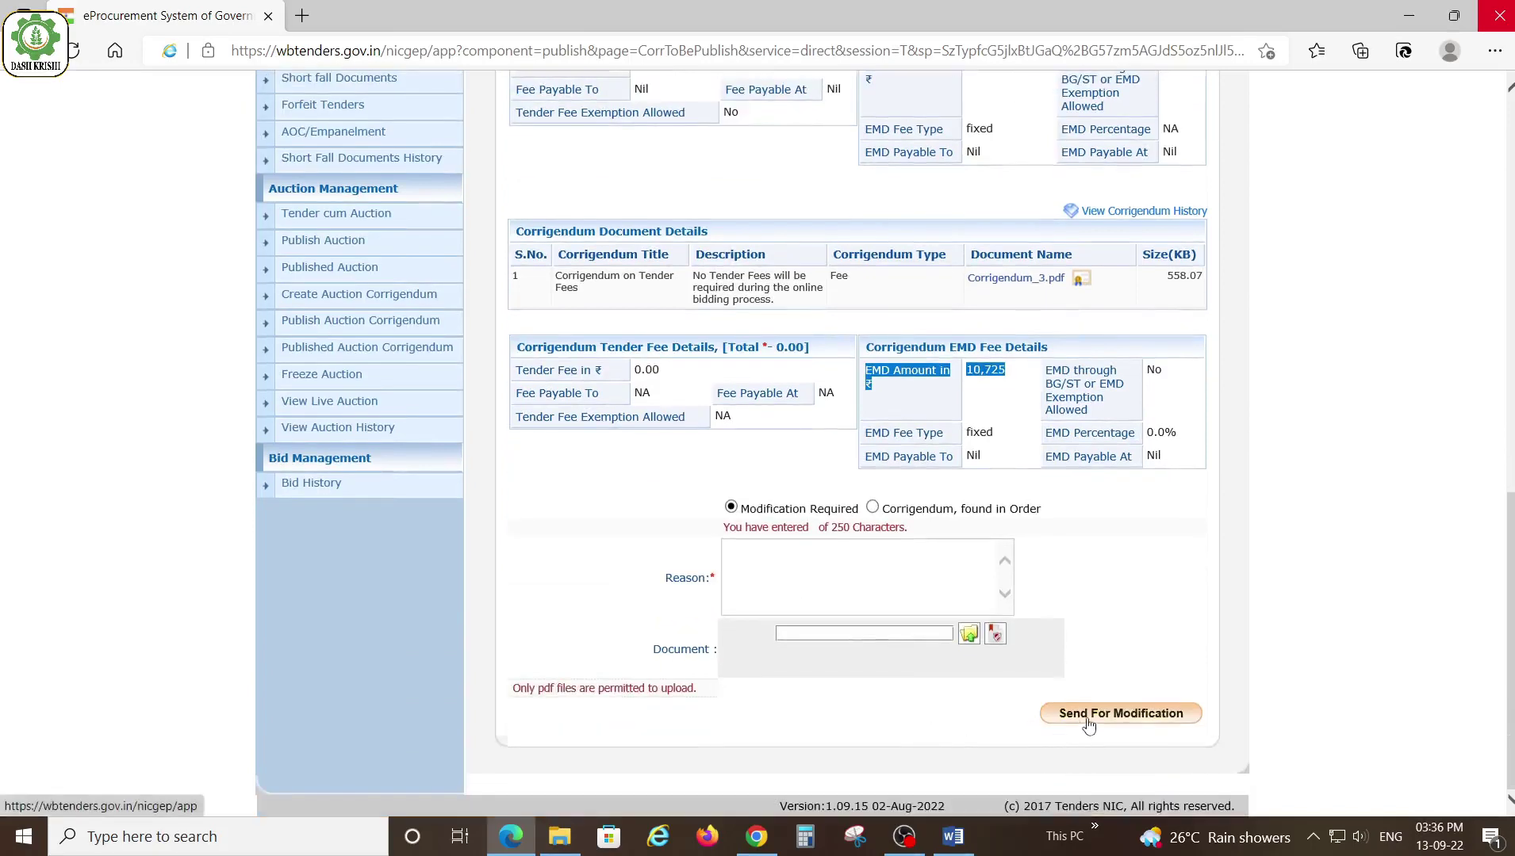
# Mark the corrigendum as found in order and publish it.
pyautogui.click(874, 510)
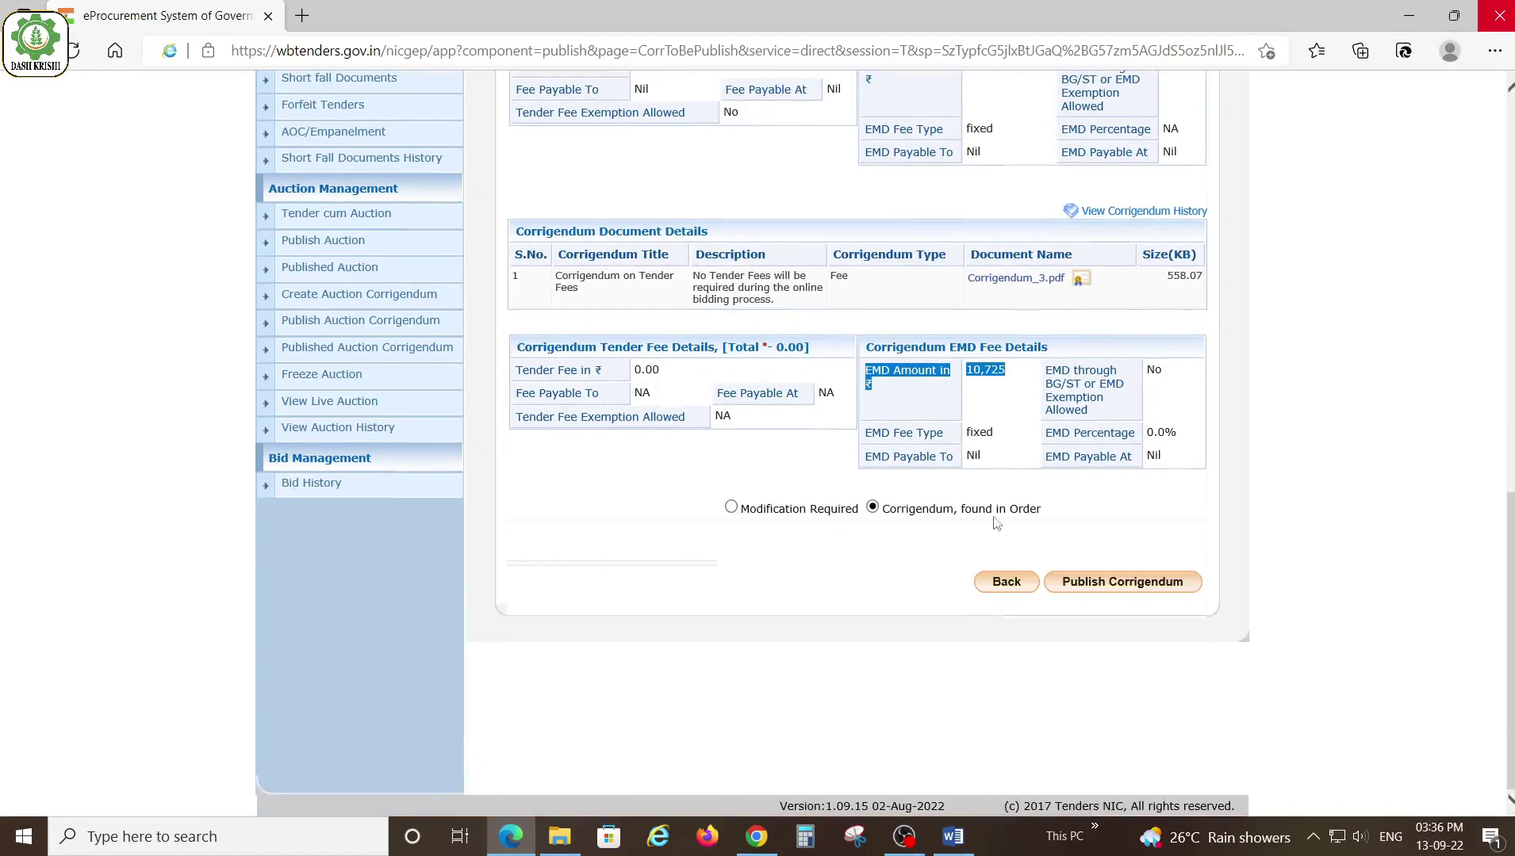
pyautogui.click(1114, 584)
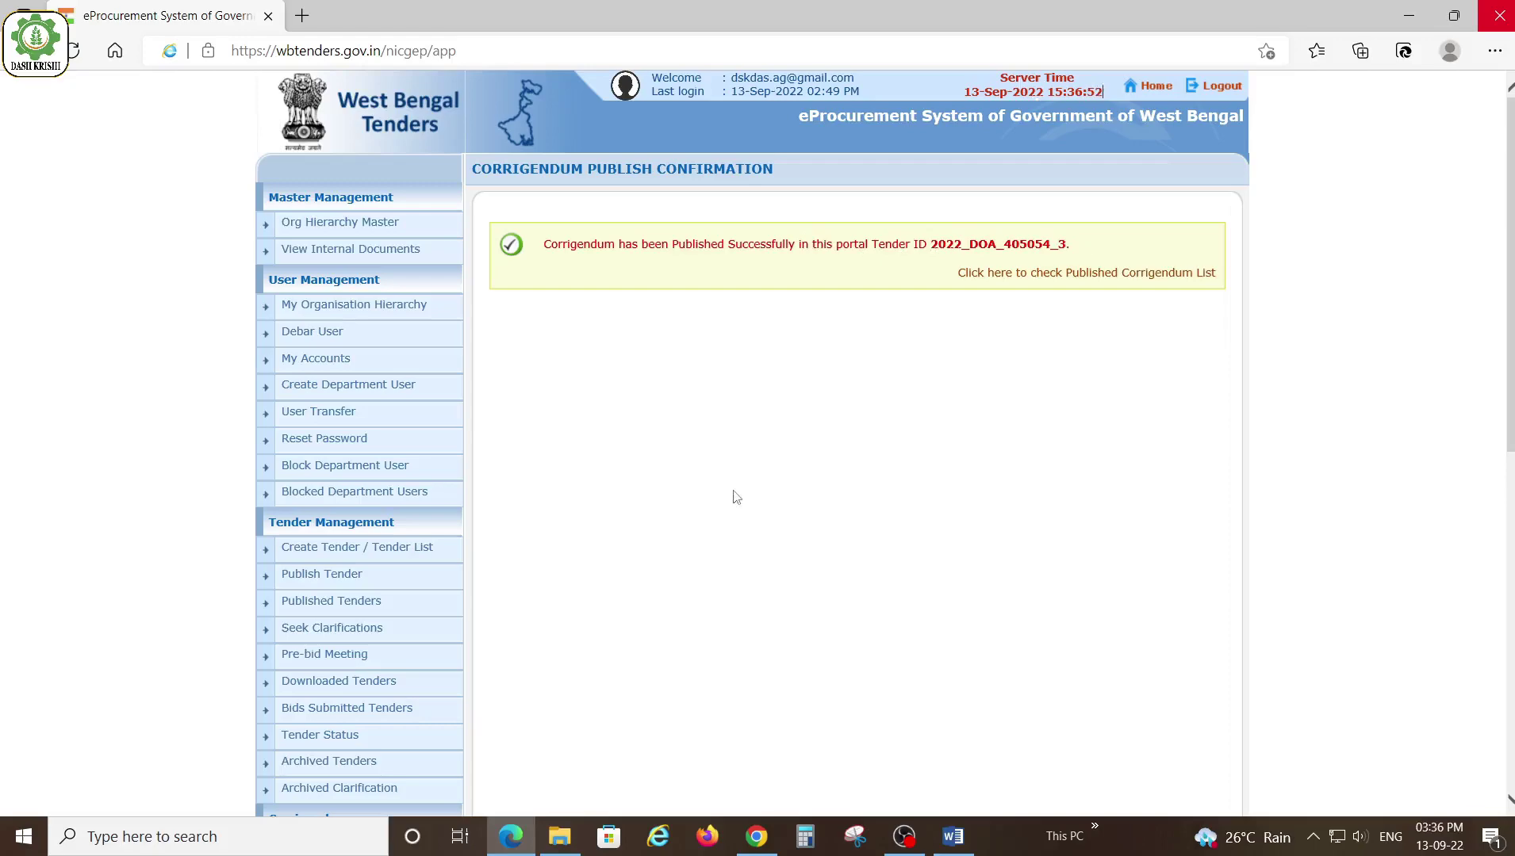
# Open the details of the published corrigendum for 2022_DOA_405054_3 from the published corrigendum list in a maximized window.
pyautogui.scroll(-3, 735, 497)
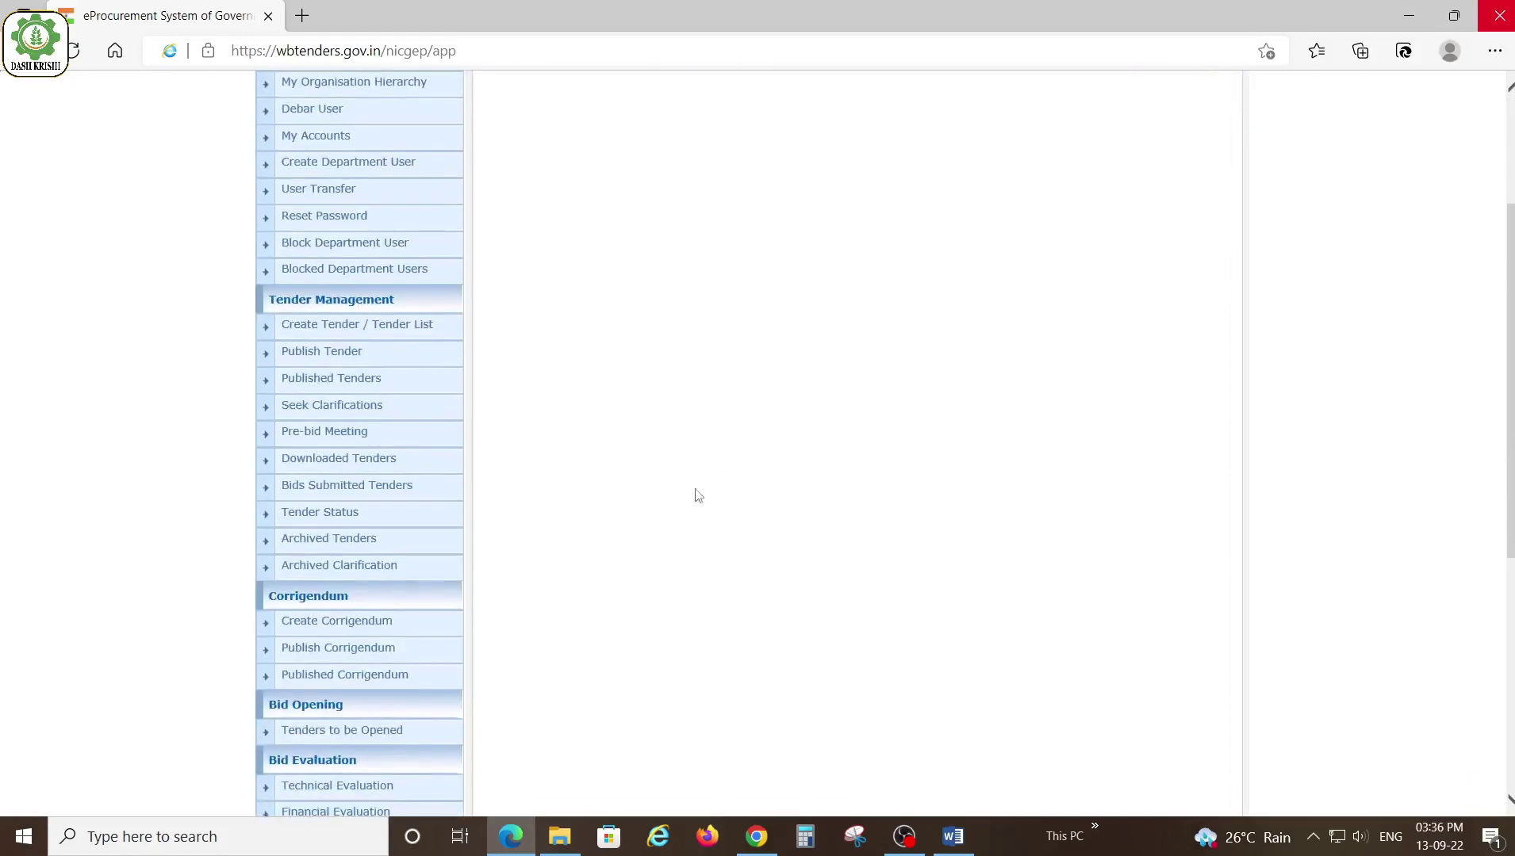
pyautogui.click(337, 679)
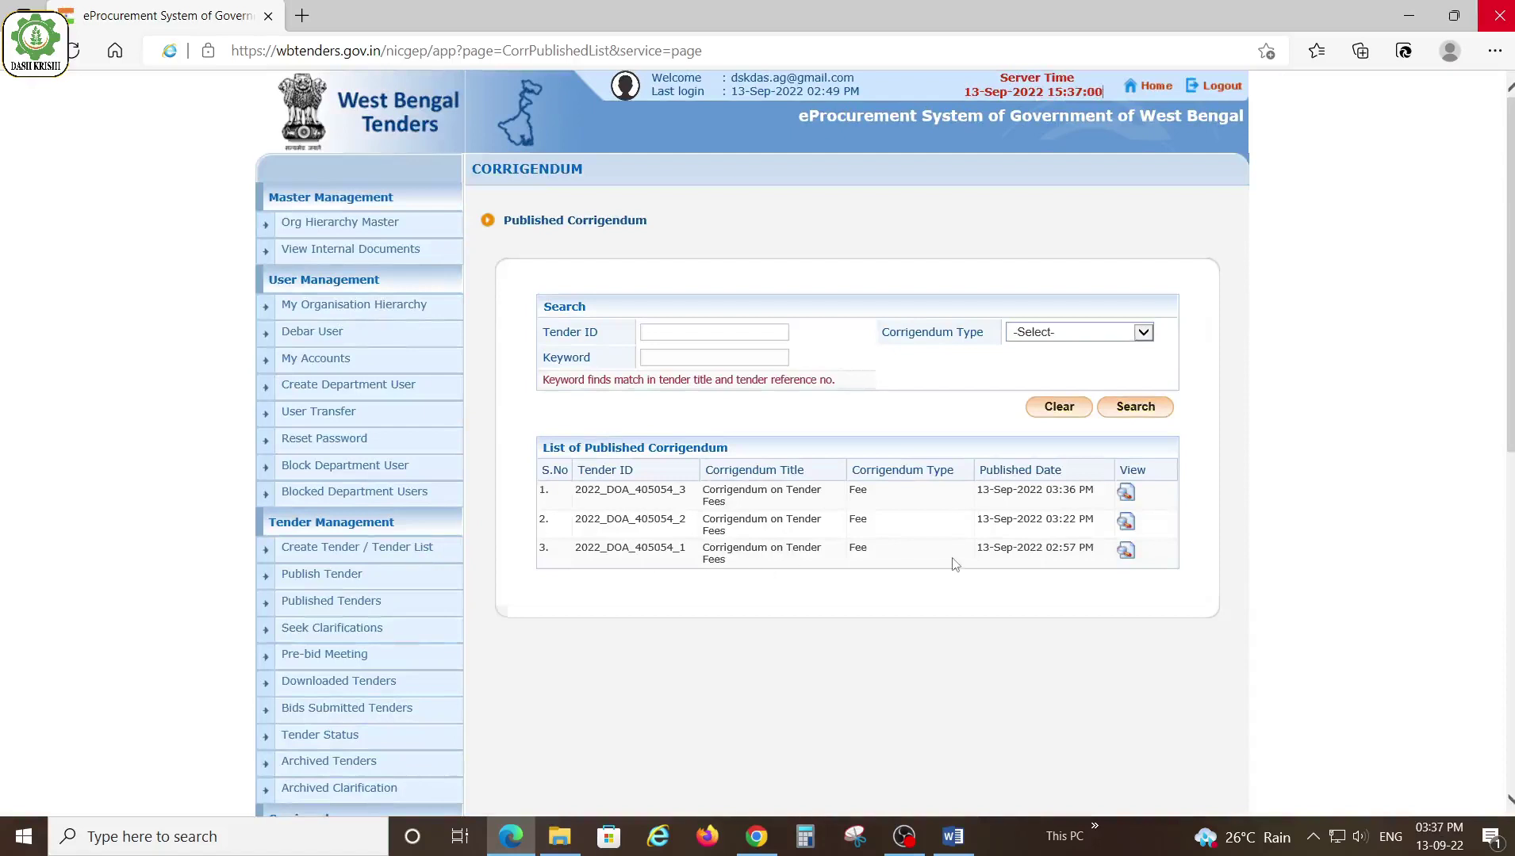
pyautogui.click(1126, 495)
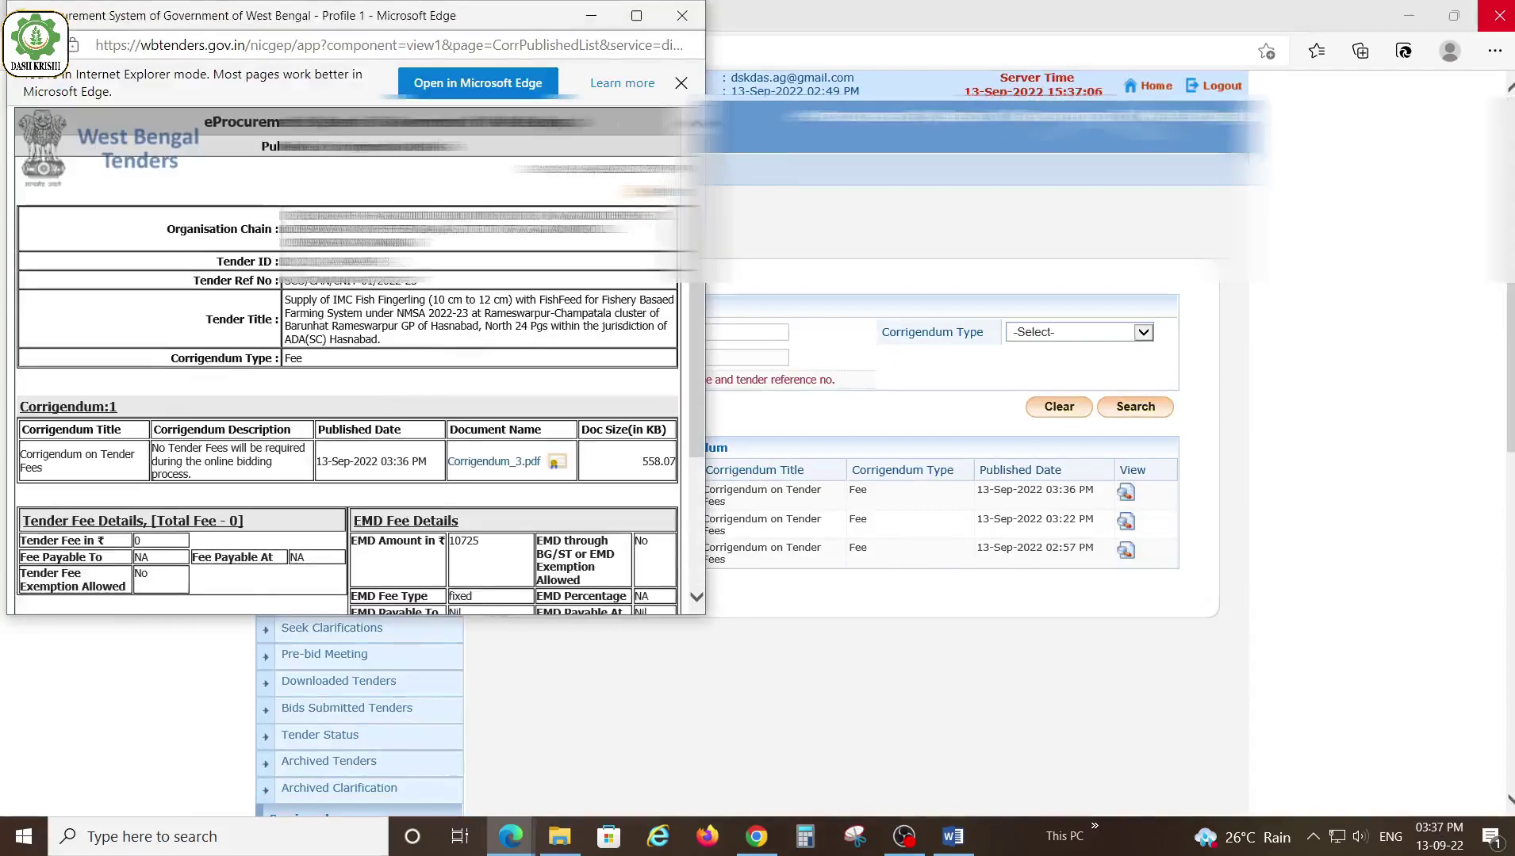
pyautogui.click(636, 15)
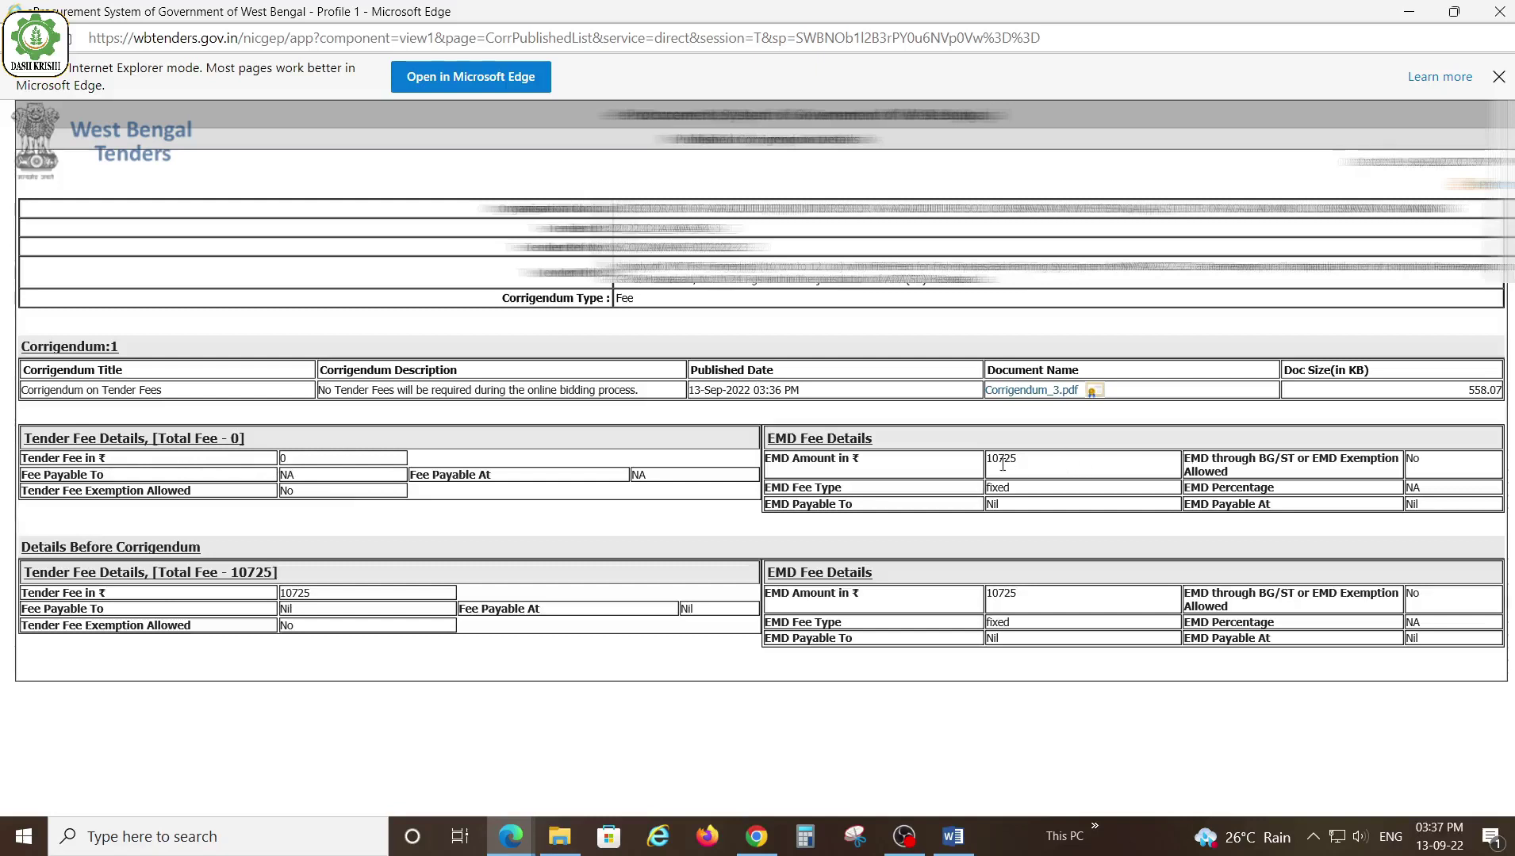
# Compare the tender fee and EMD amount in the published corrigendum with the details before the corrigendum.
pyautogui.moveTo(769, 458); pyautogui.dragTo(1069, 465)
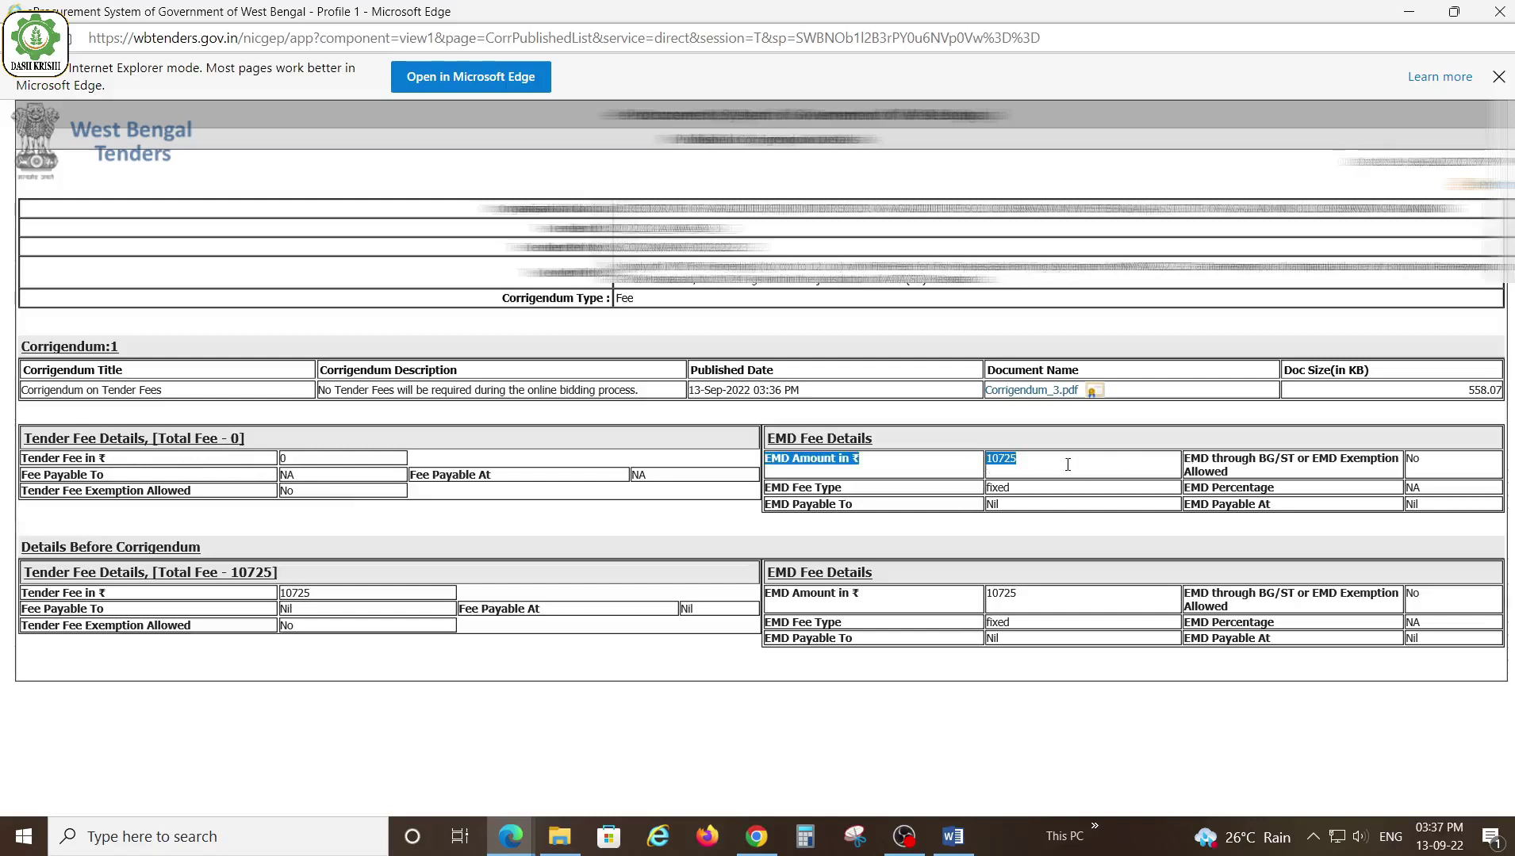
pyautogui.moveTo(26, 458); pyautogui.dragTo(276, 458)
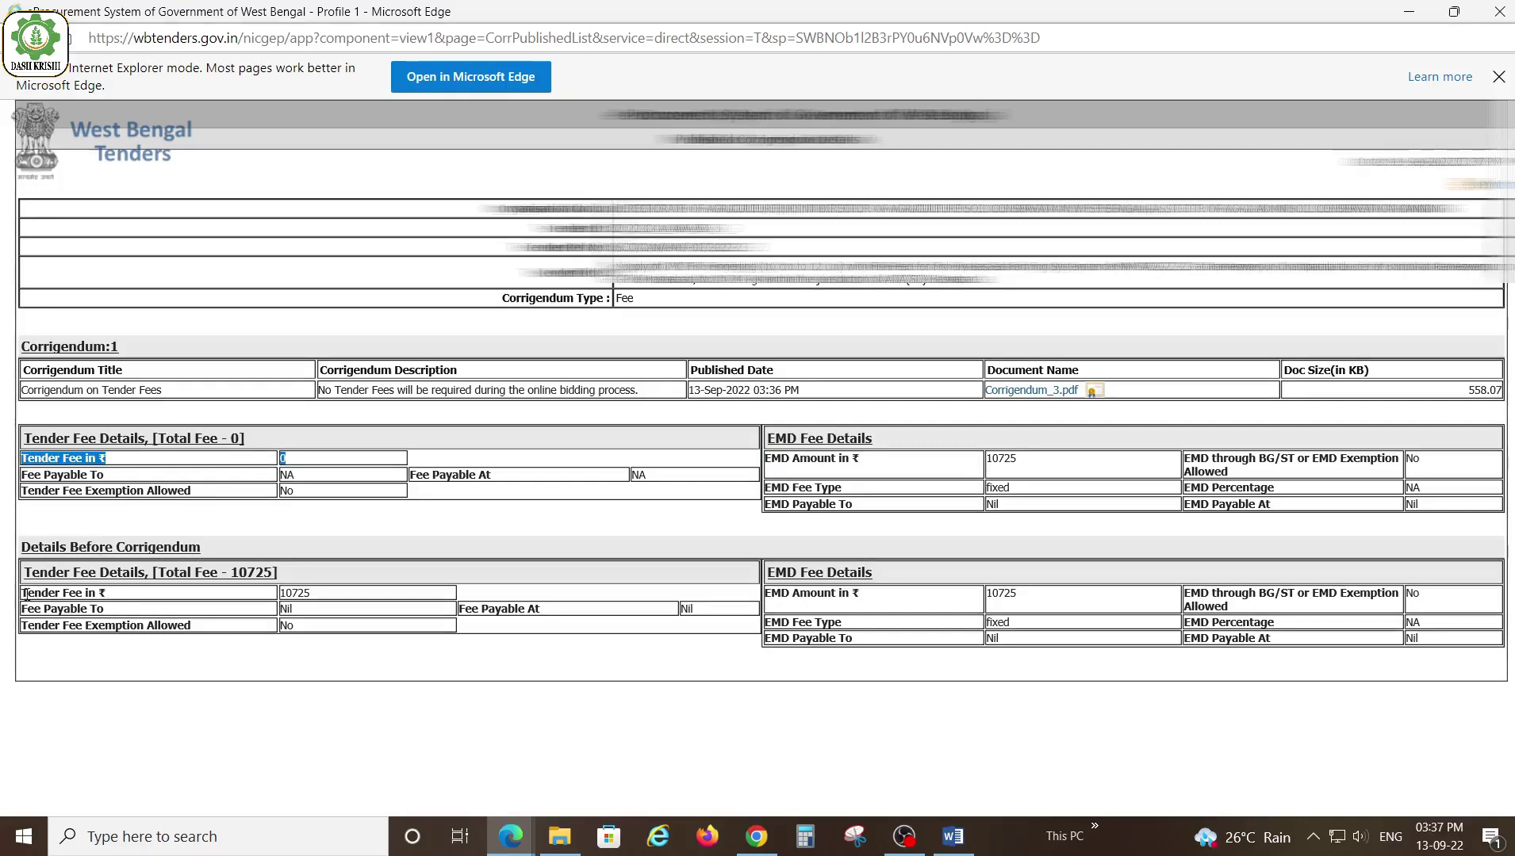
pyautogui.moveTo(26, 594); pyautogui.dragTo(339, 593)
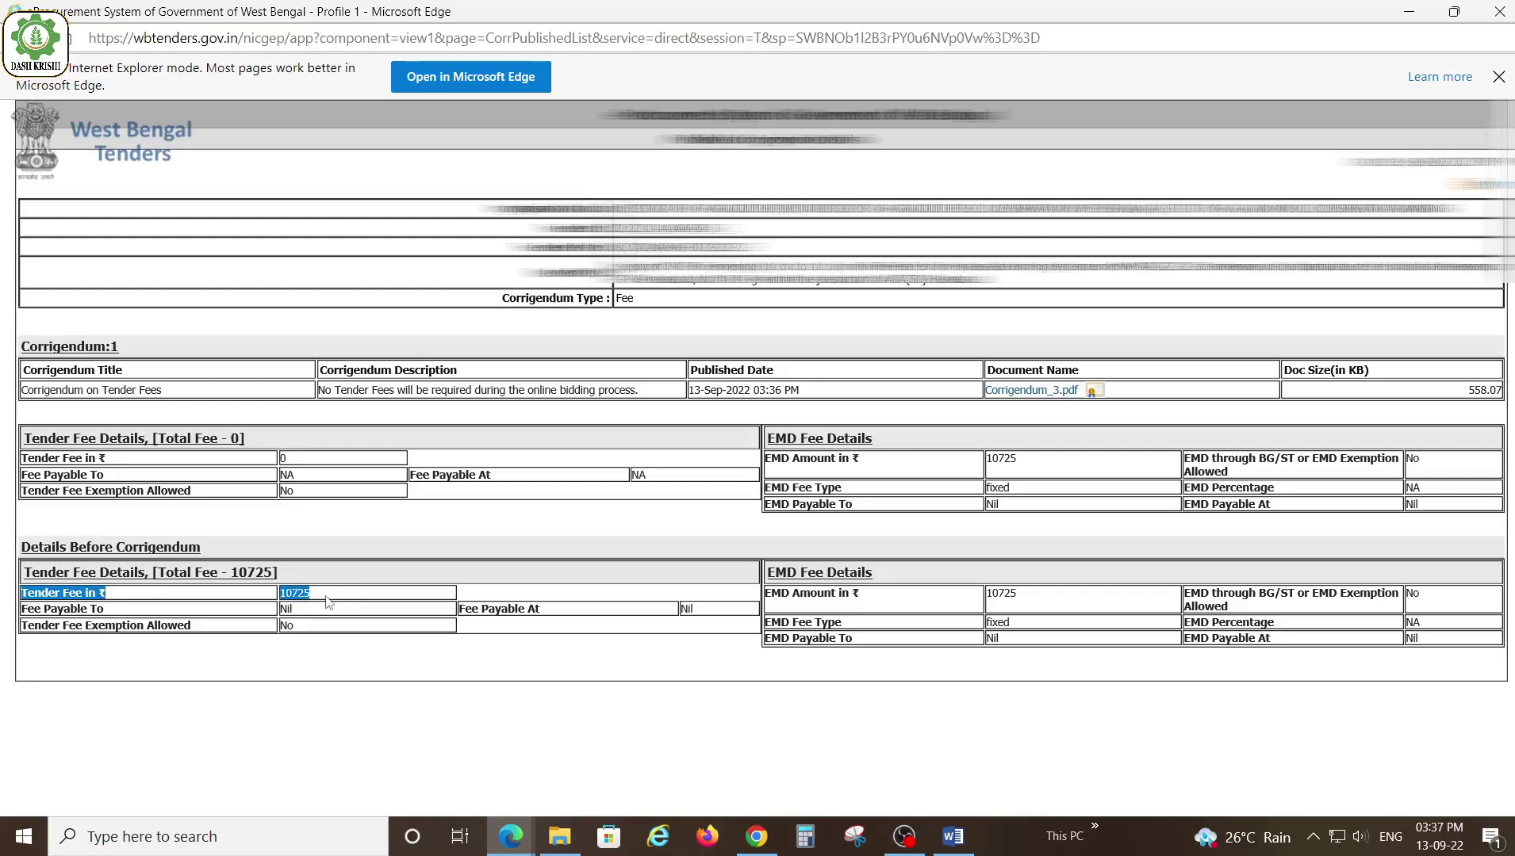
pyautogui.moveTo(769, 593); pyautogui.dragTo(1092, 606)
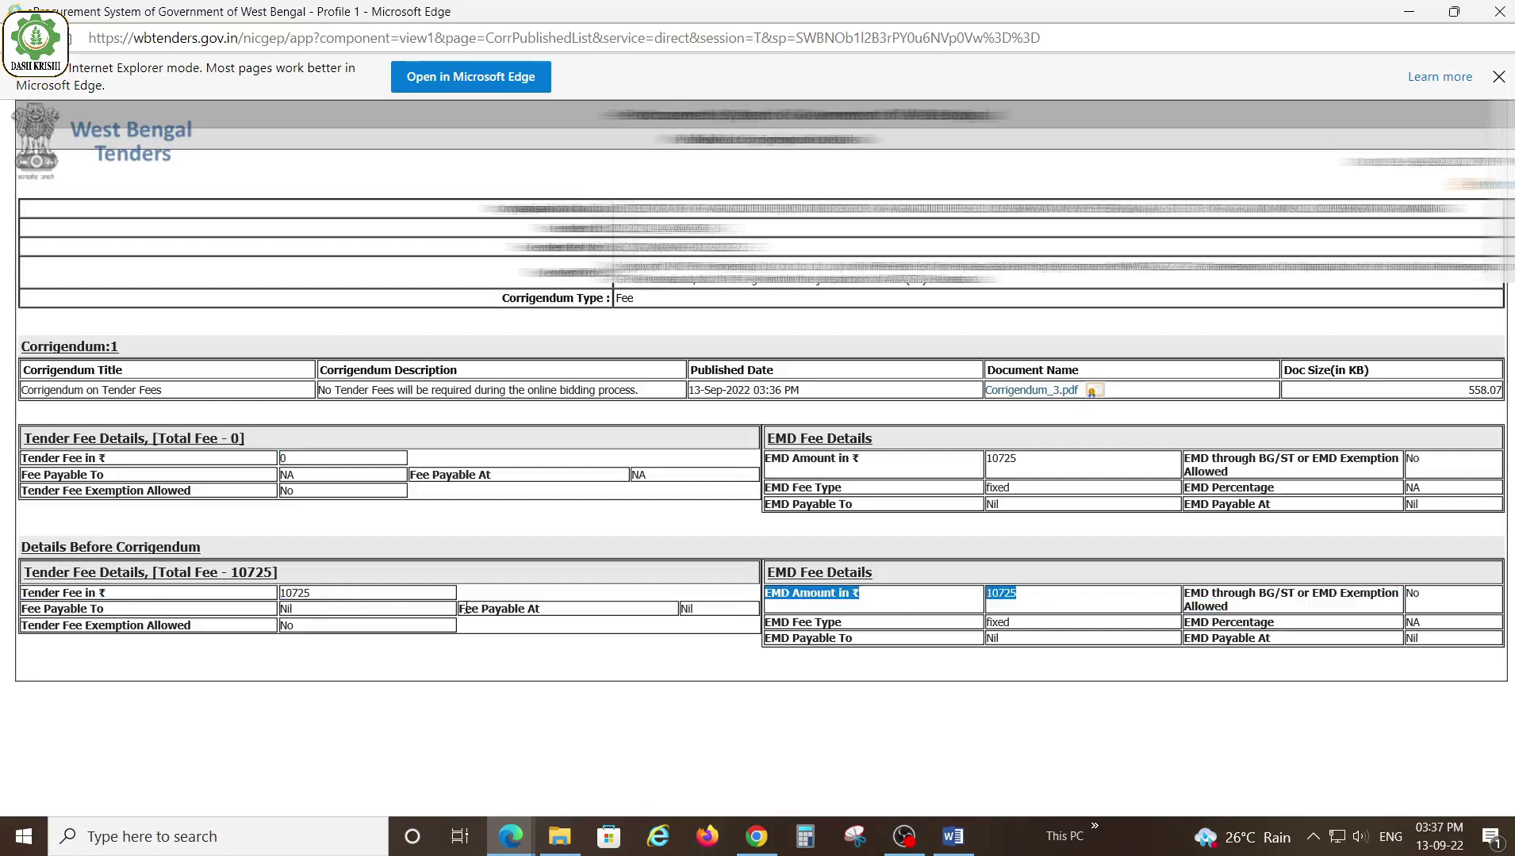
pyautogui.click(327, 612)
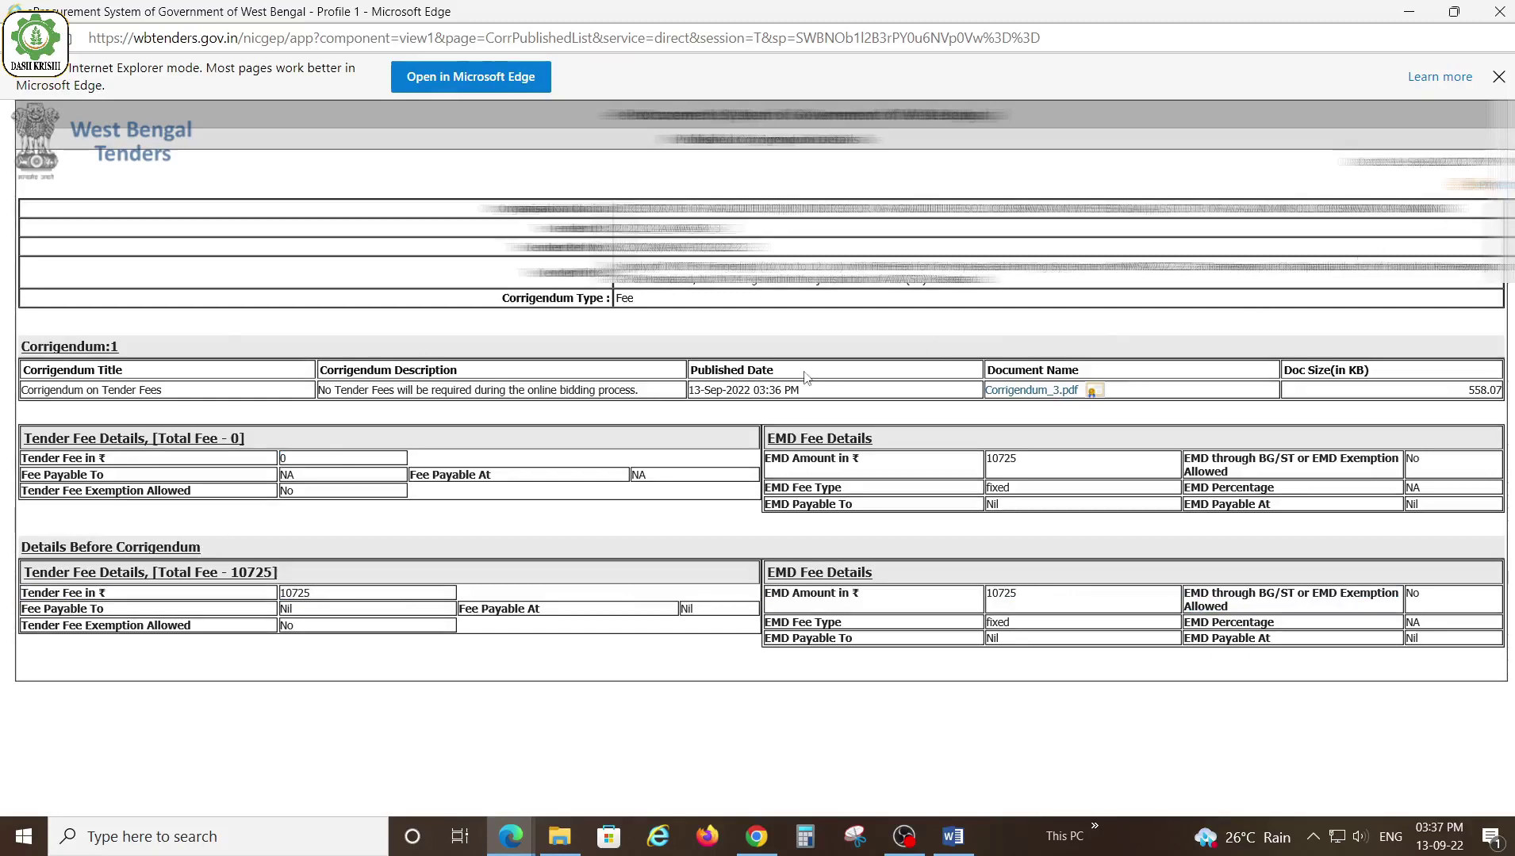
# Print the published corrigendum details to a PDF document in the tender's eNIT 2022-23 records.
pyautogui.hotkey('ctrl', 'p')
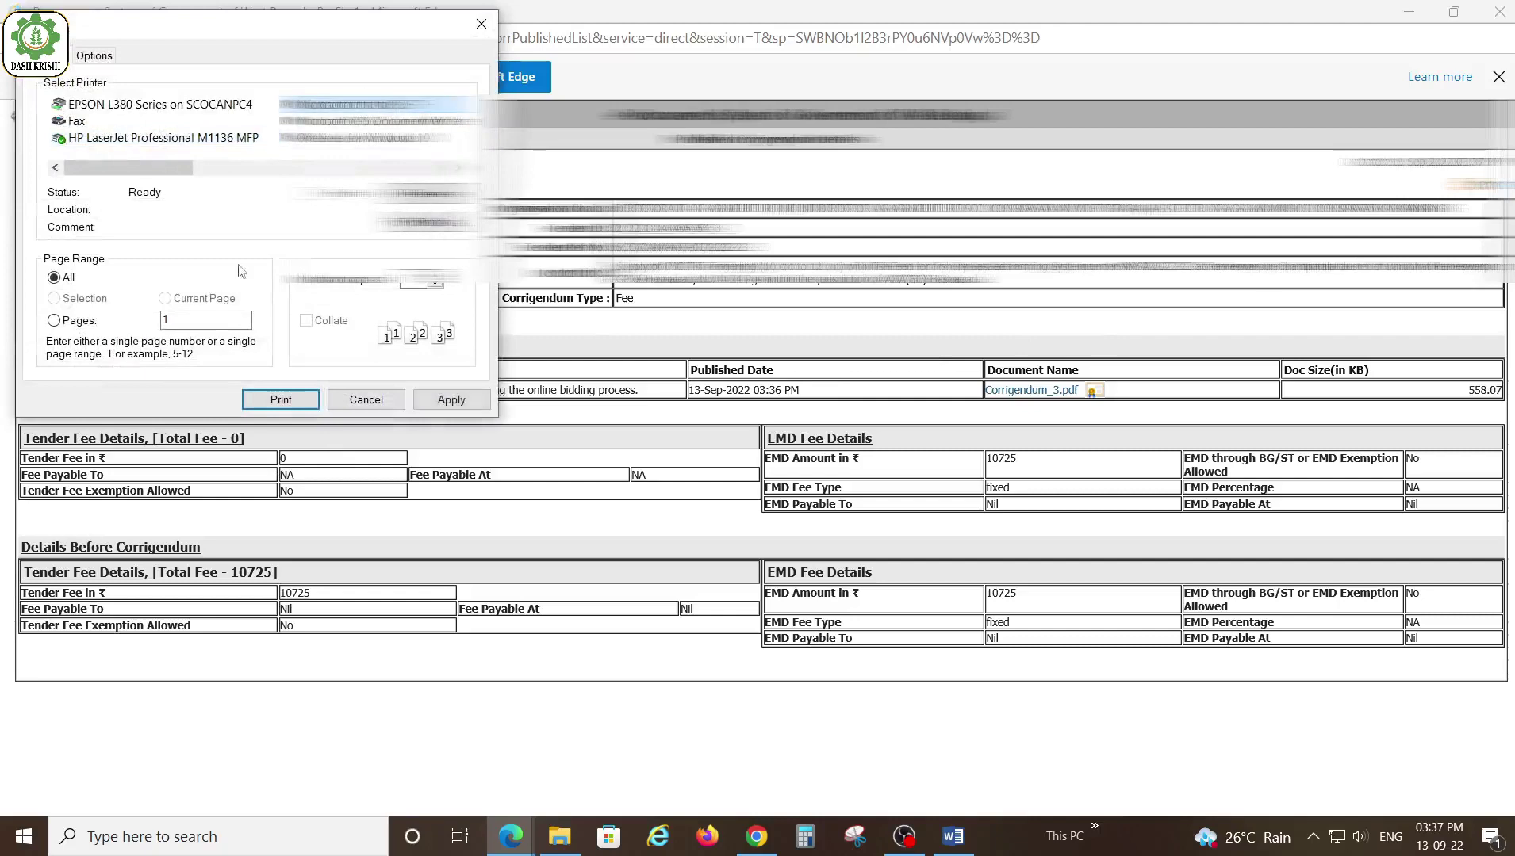
pyautogui.click(280, 400)
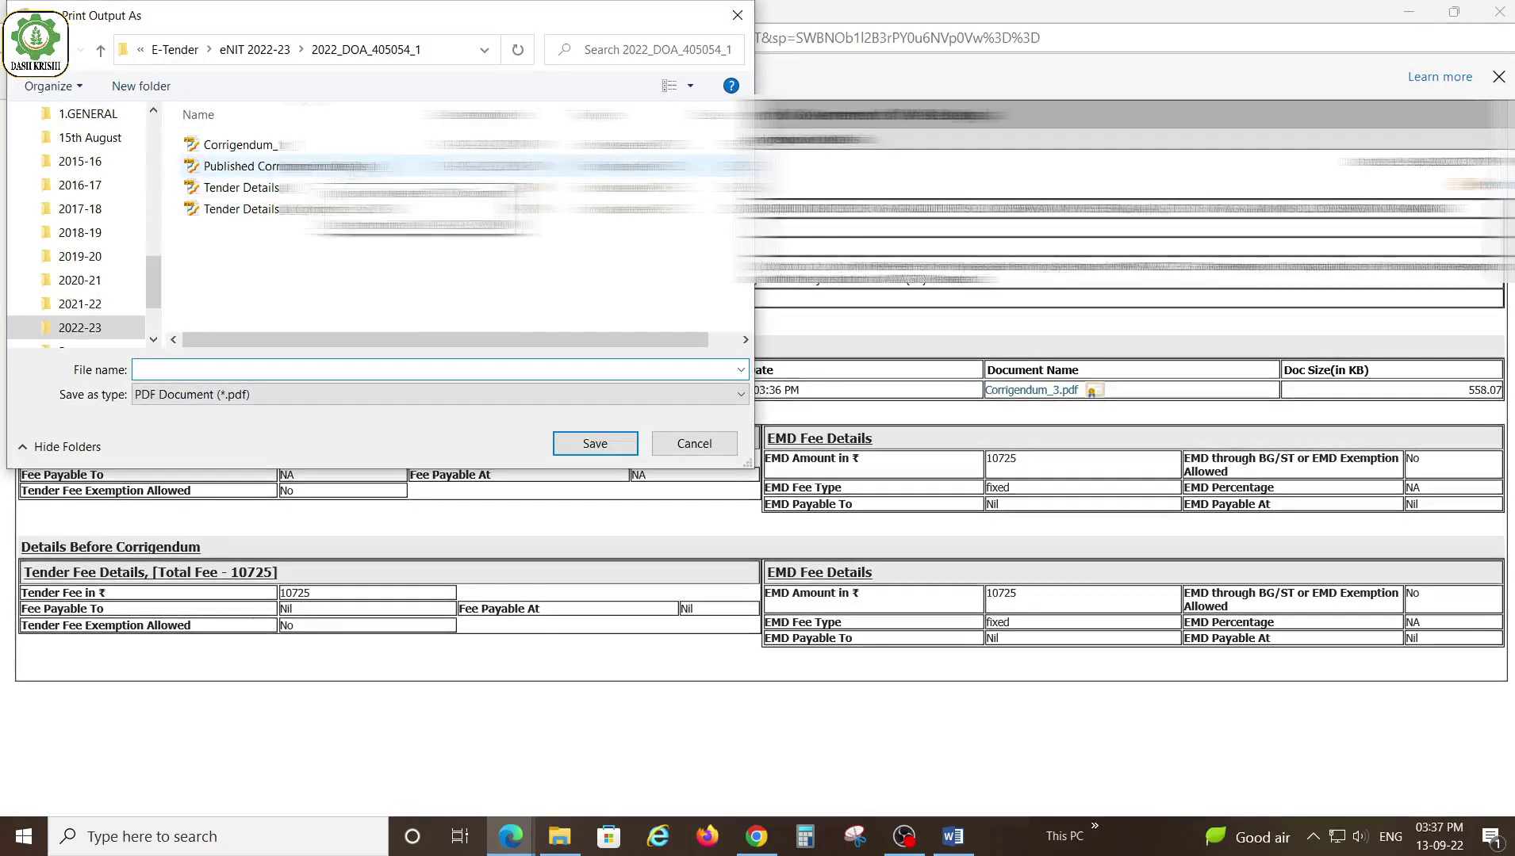
pyautogui.click(333, 166)
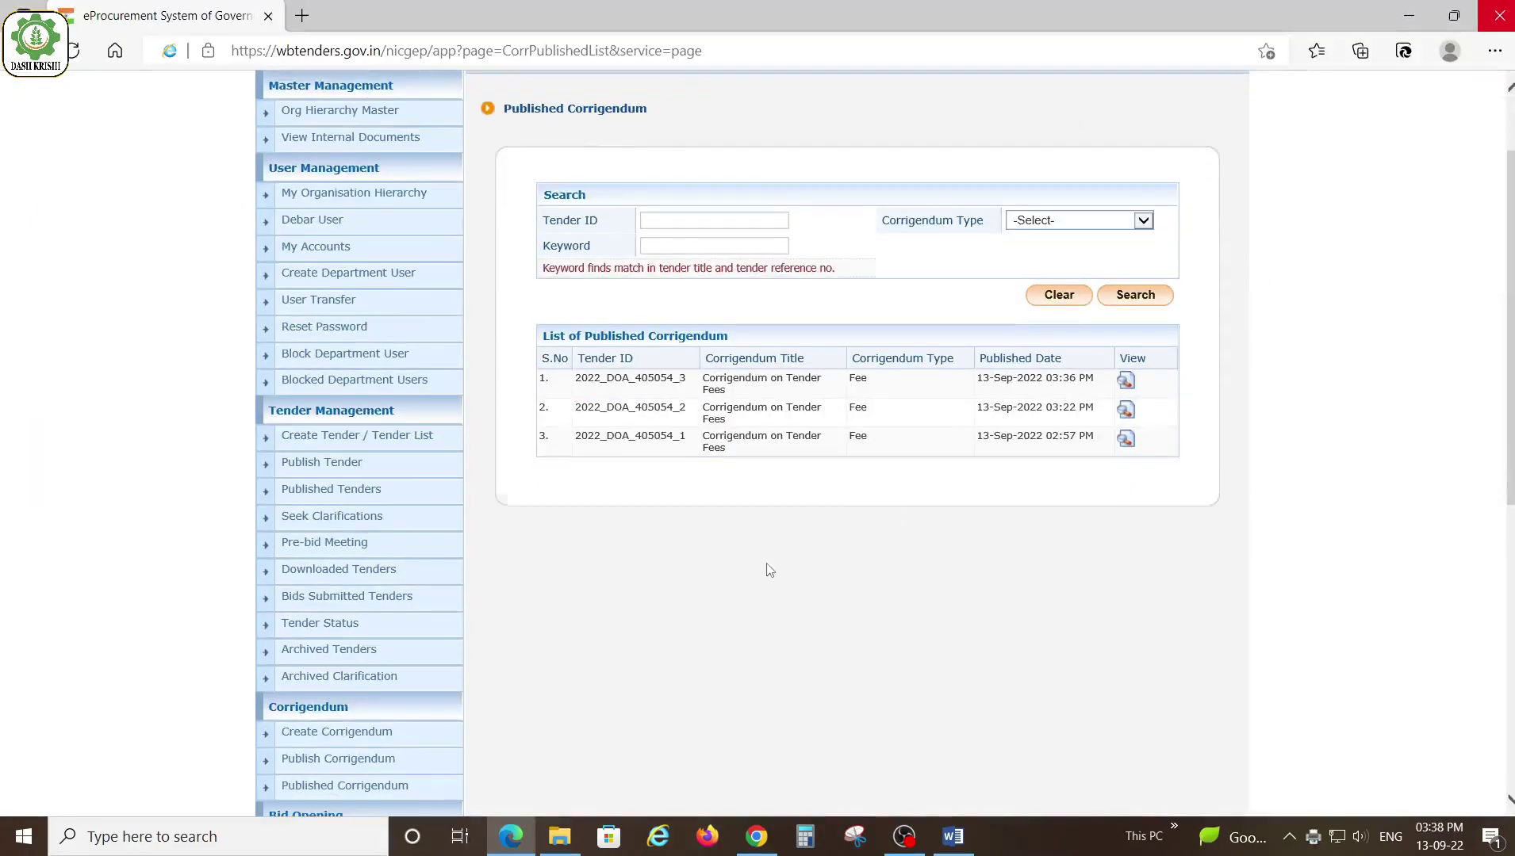
# Open the tender details of work item 2022_DOA_405054_3 under tender 2022_DOA_405054 in the tender list.
pyautogui.scroll(-1, 767, 568)
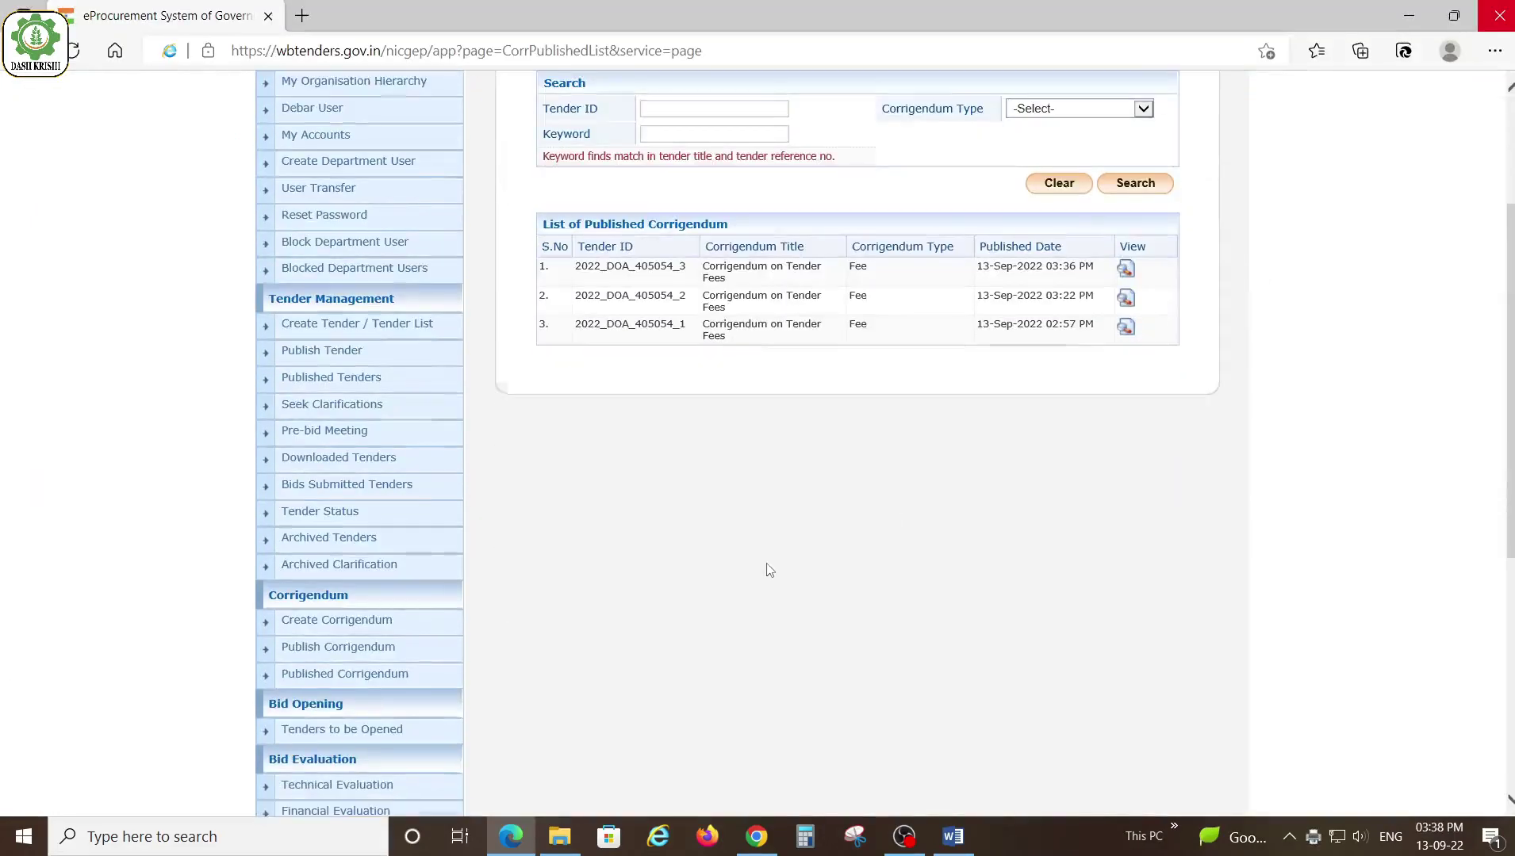
pyautogui.scroll(1, 766, 568)
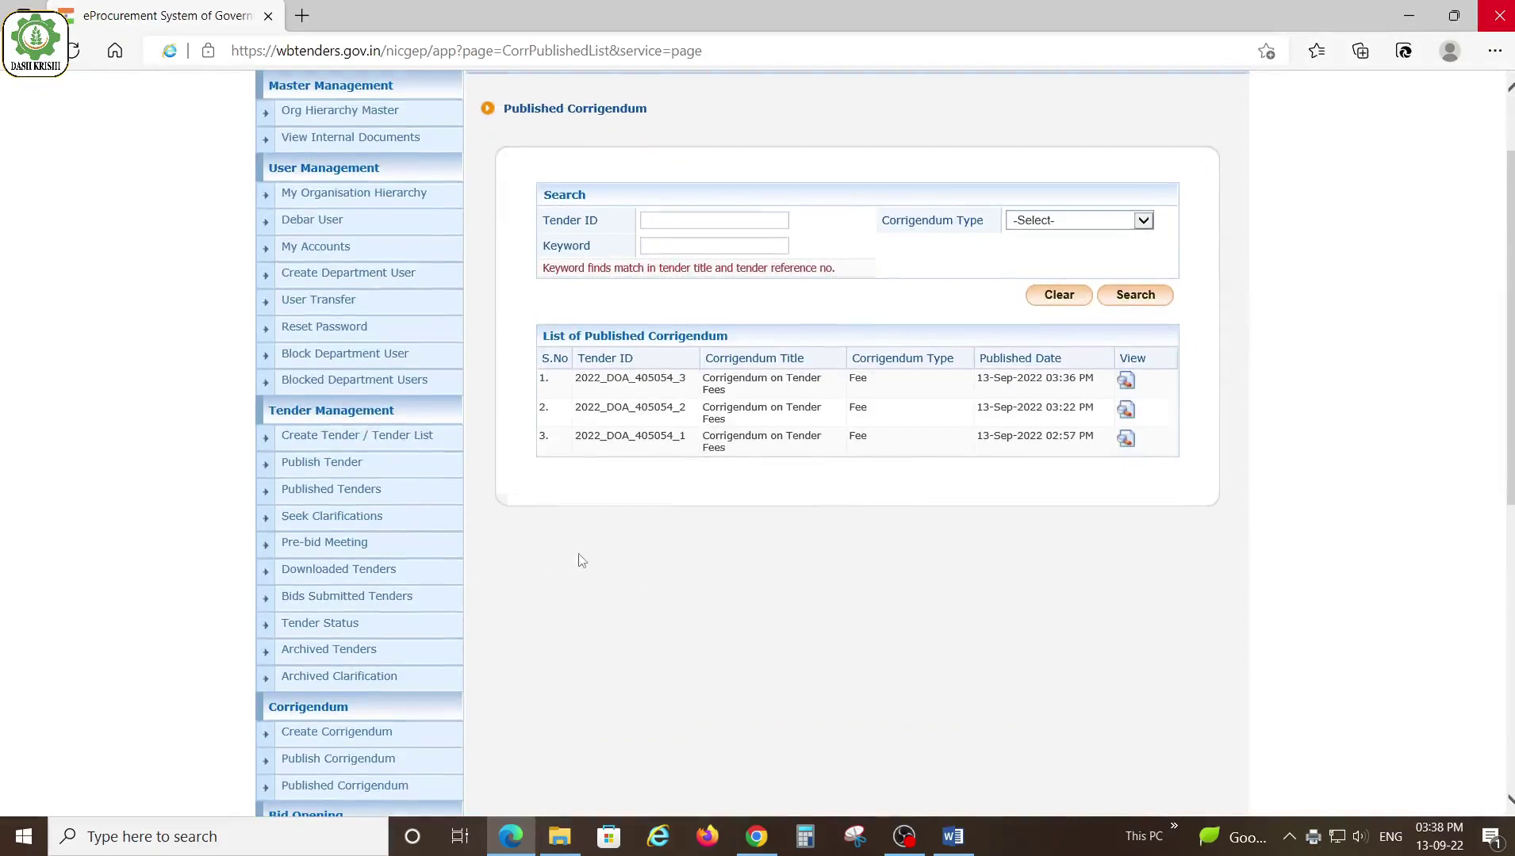
pyautogui.scroll(-1, 581, 559)
pyautogui.scroll(1, 581, 559)
pyautogui.scroll(-1, 515, 539)
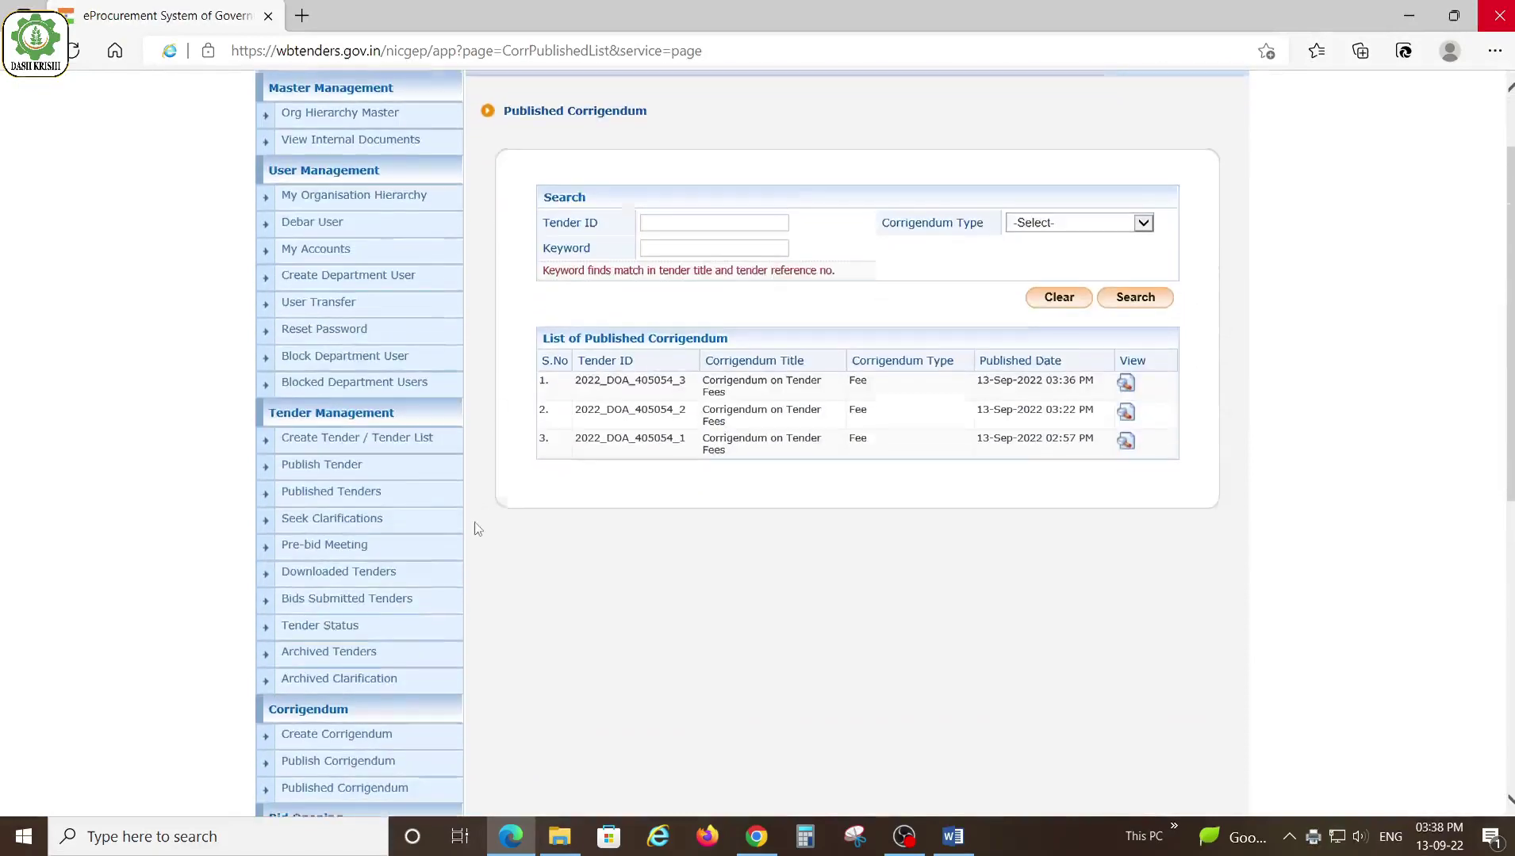
pyautogui.click(399, 435)
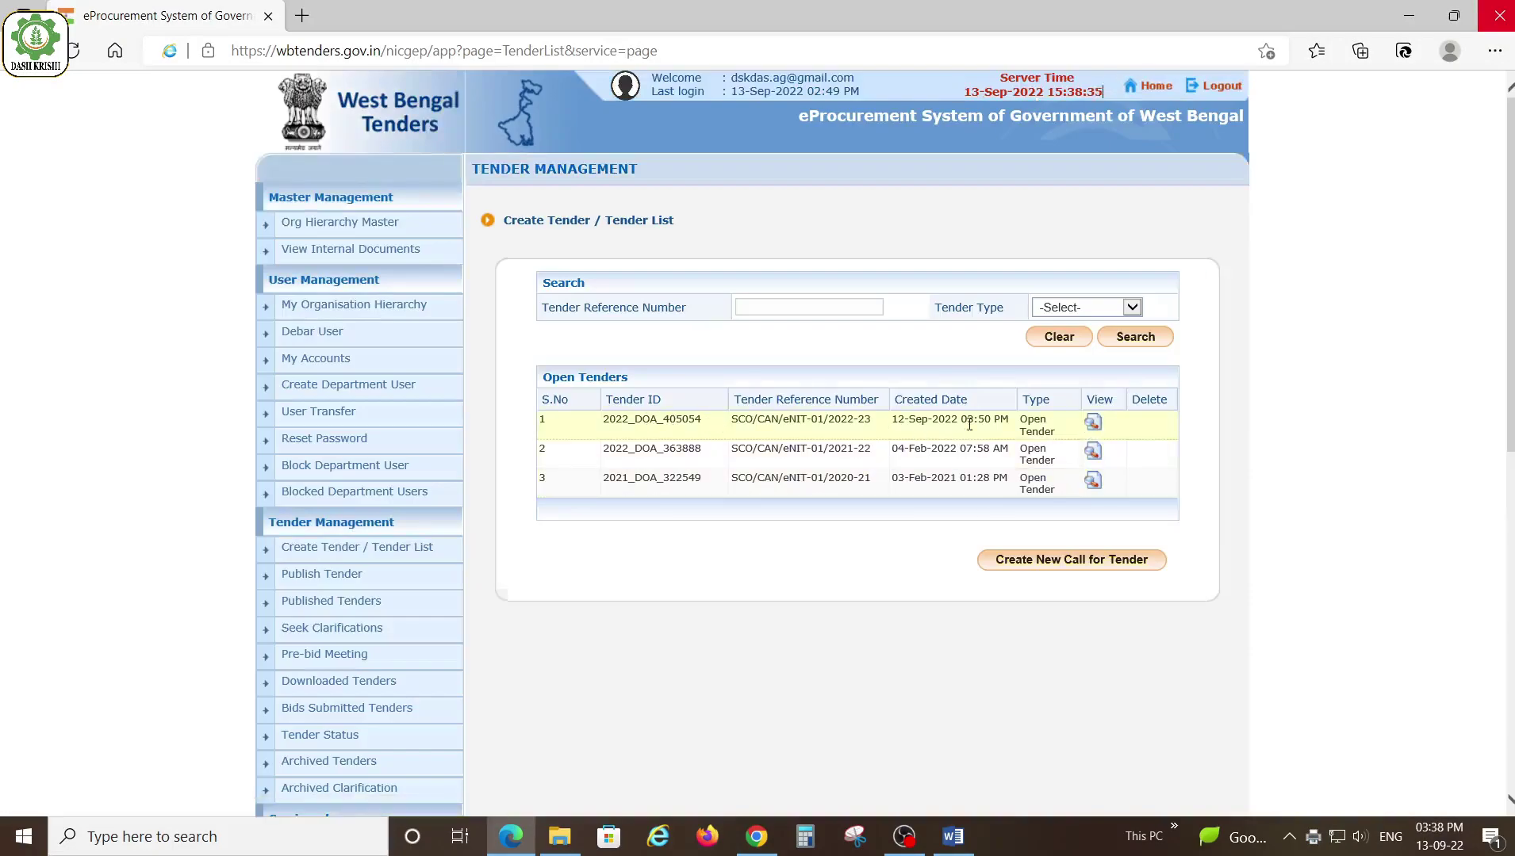
pyautogui.click(1094, 425)
pyautogui.scroll(-3, 924, 542)
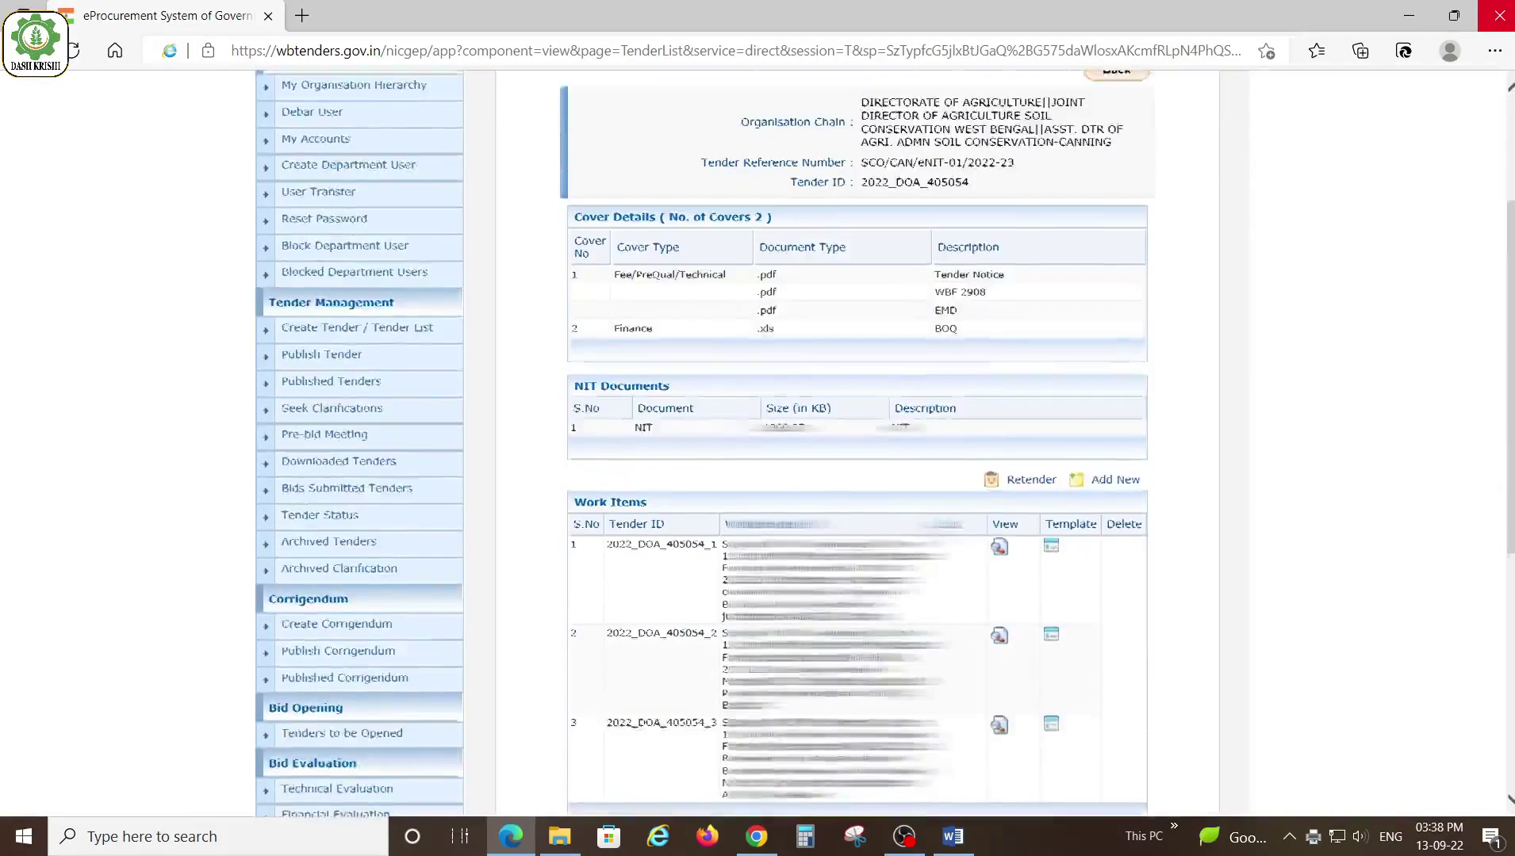
pyautogui.scroll(-2, 793, 556)
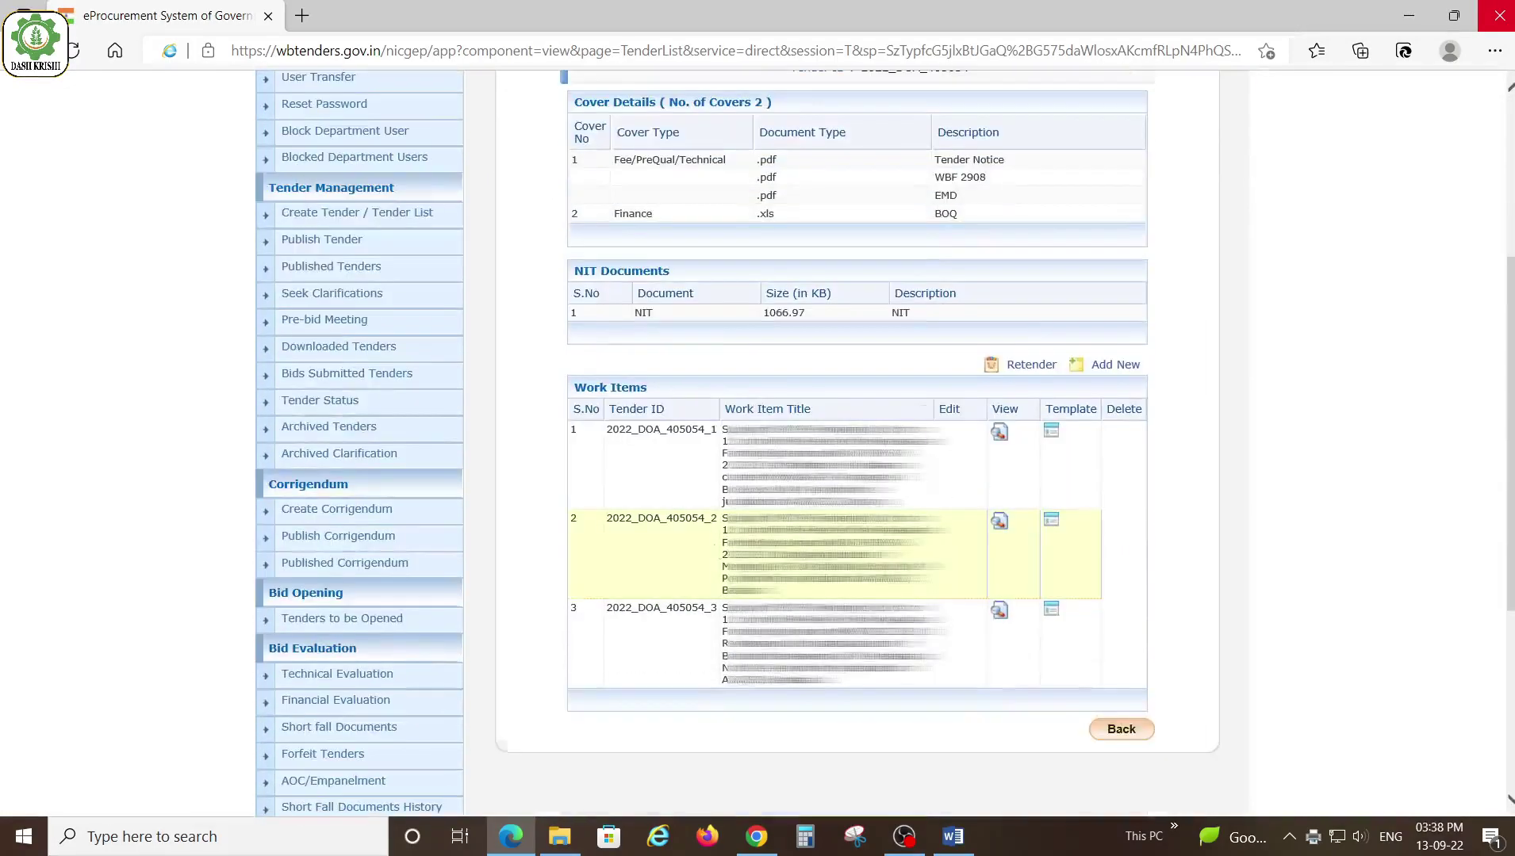
pyautogui.click(998, 617)
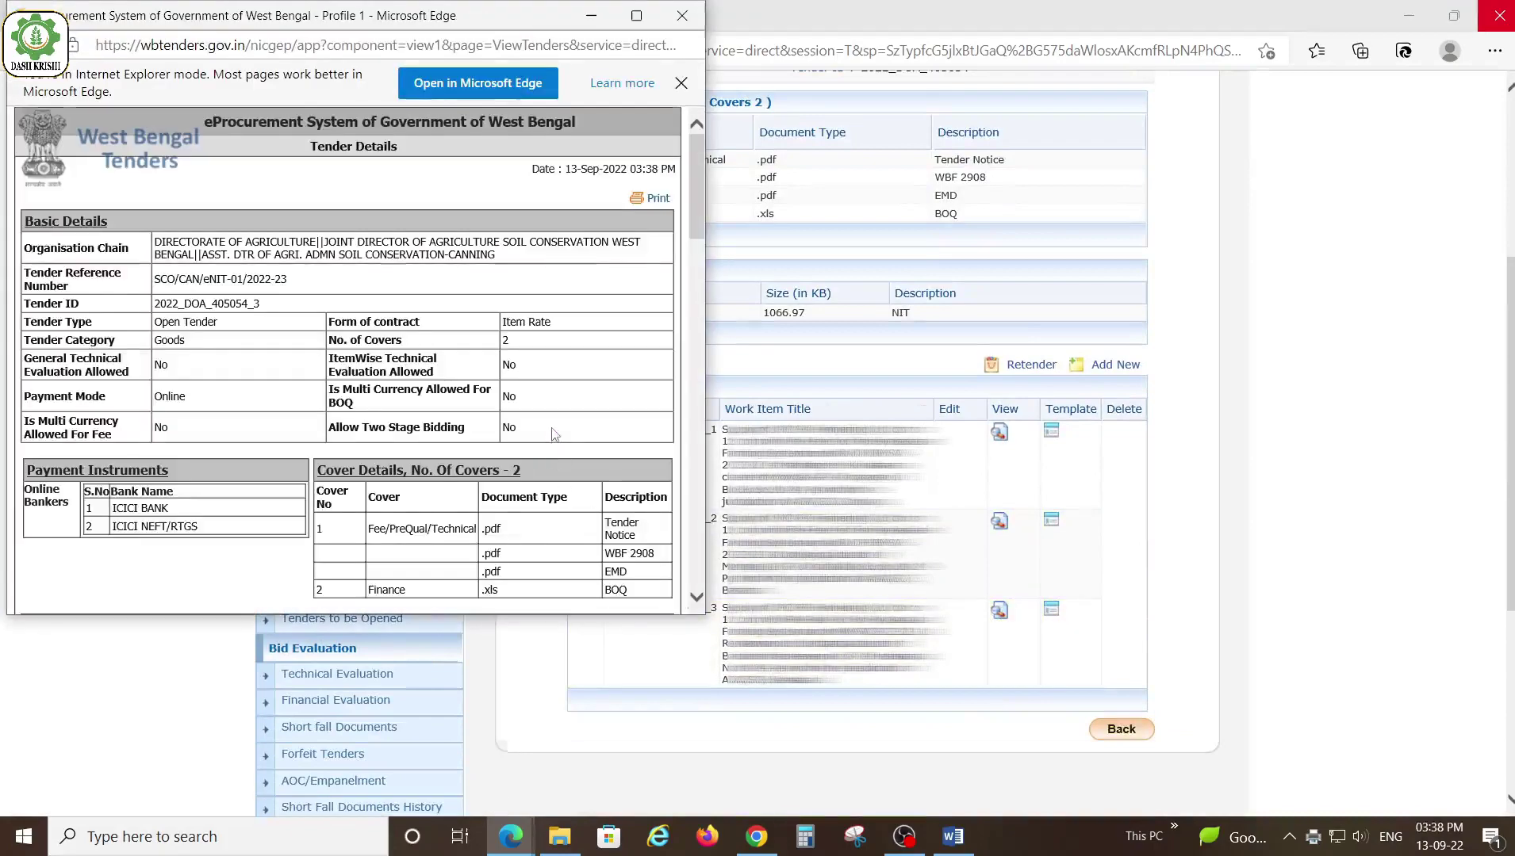
# Examine the work item's tender fee, EMD, critical dates, tender documents, latest corrigendum list and tender properties.
pyautogui.scroll(-2, 553, 437)
pyautogui.scroll(-2, 553, 435)
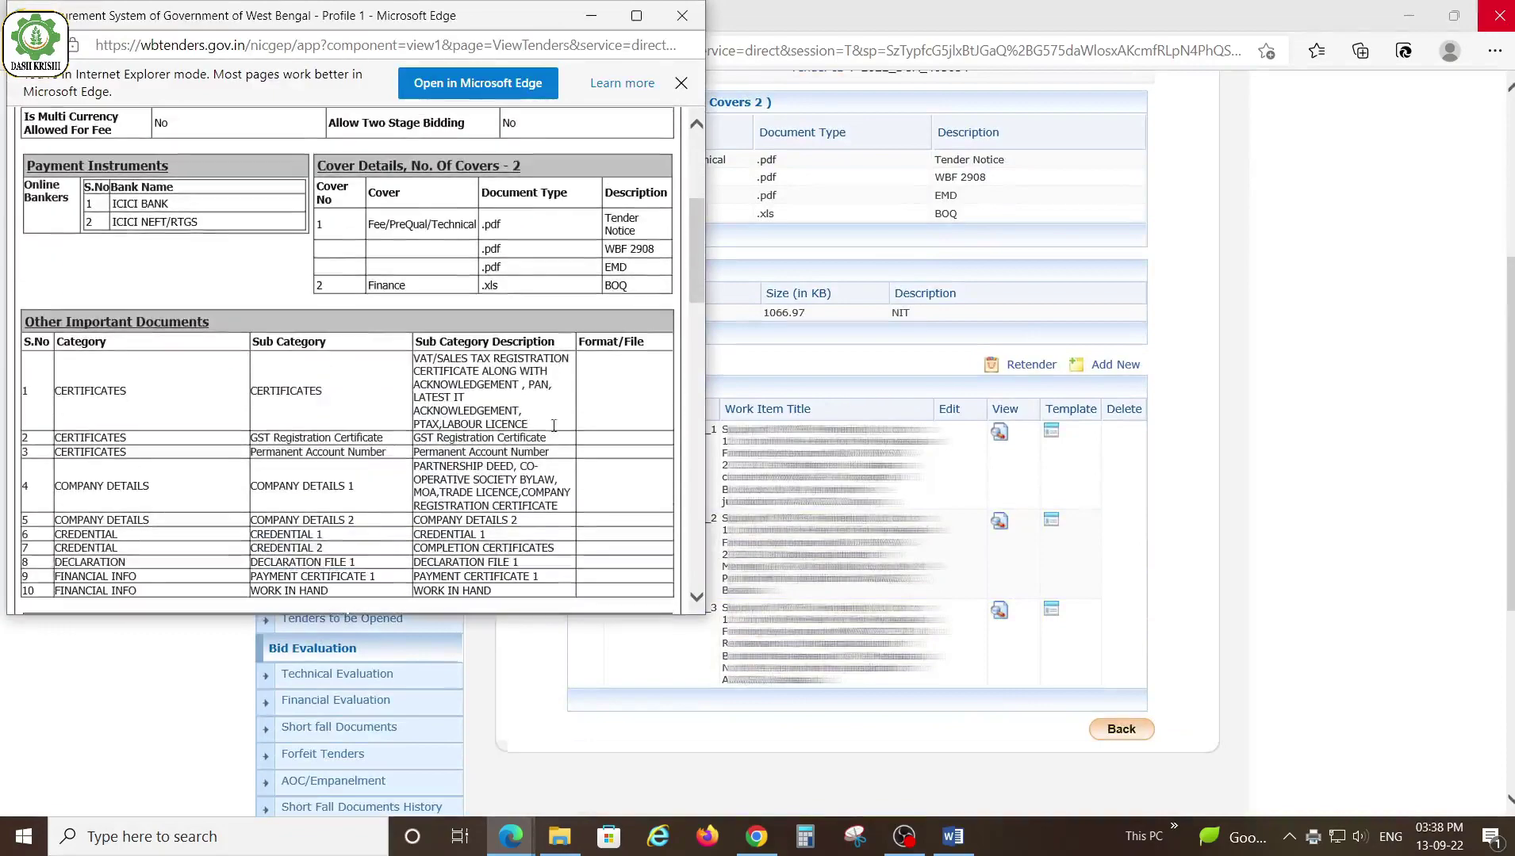
pyautogui.scroll(4, 560, 434)
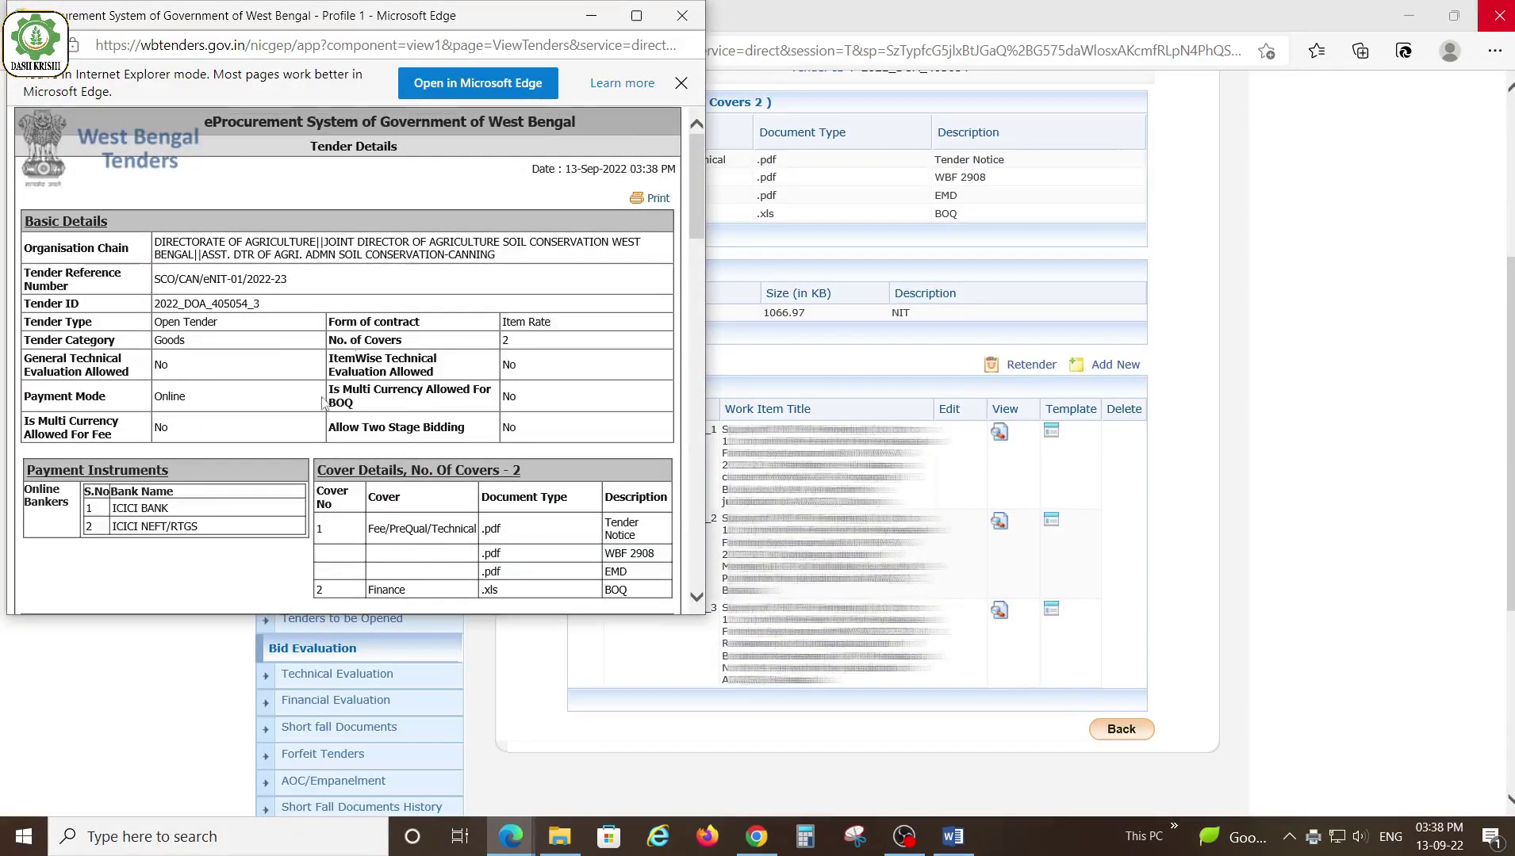
pyautogui.scroll(-5, 323, 402)
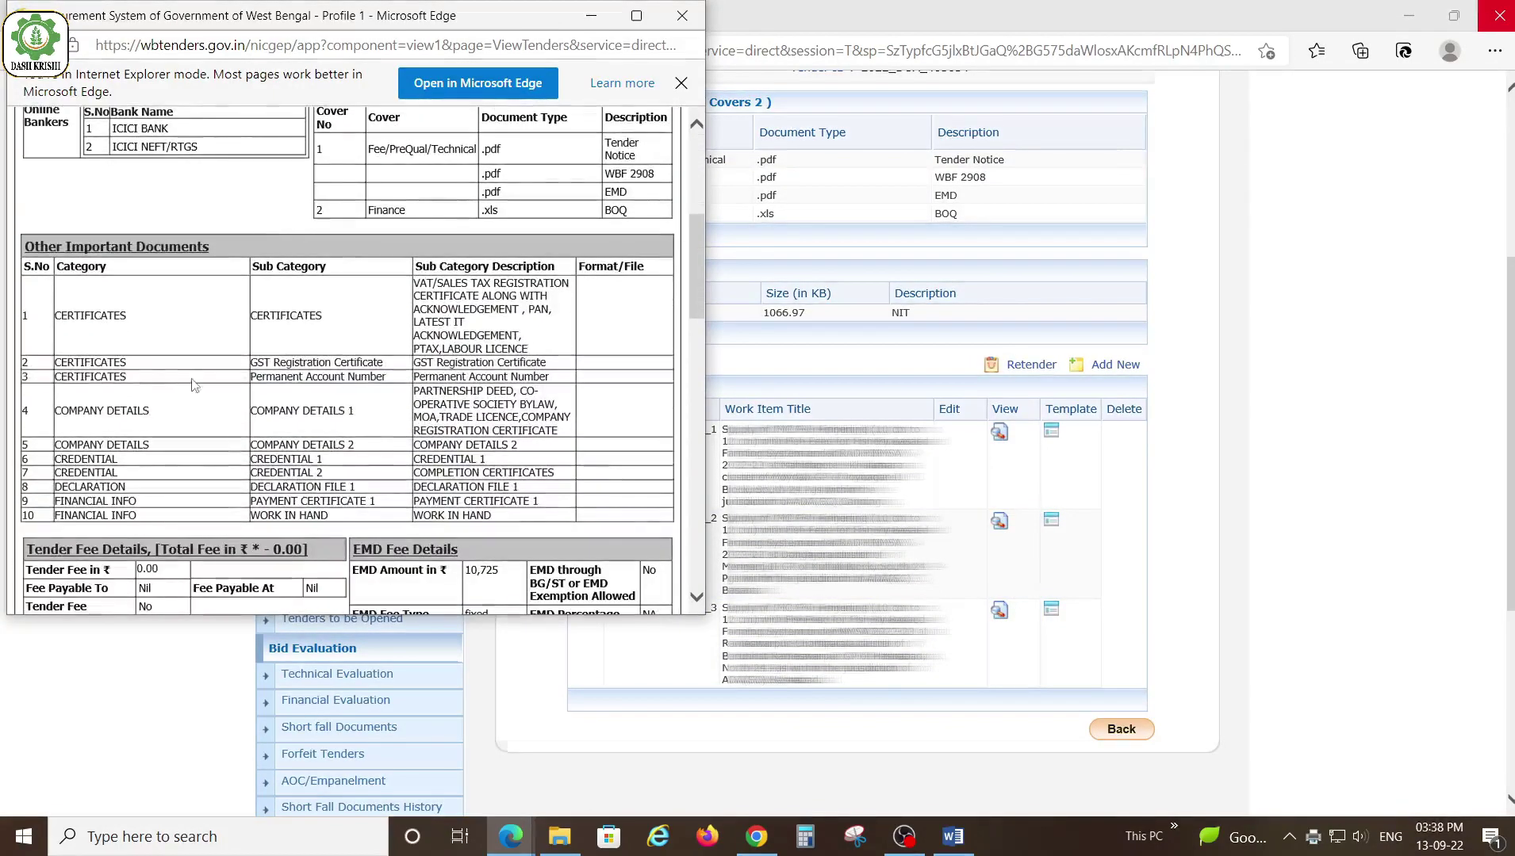
pyautogui.scroll(-3, 401, 349)
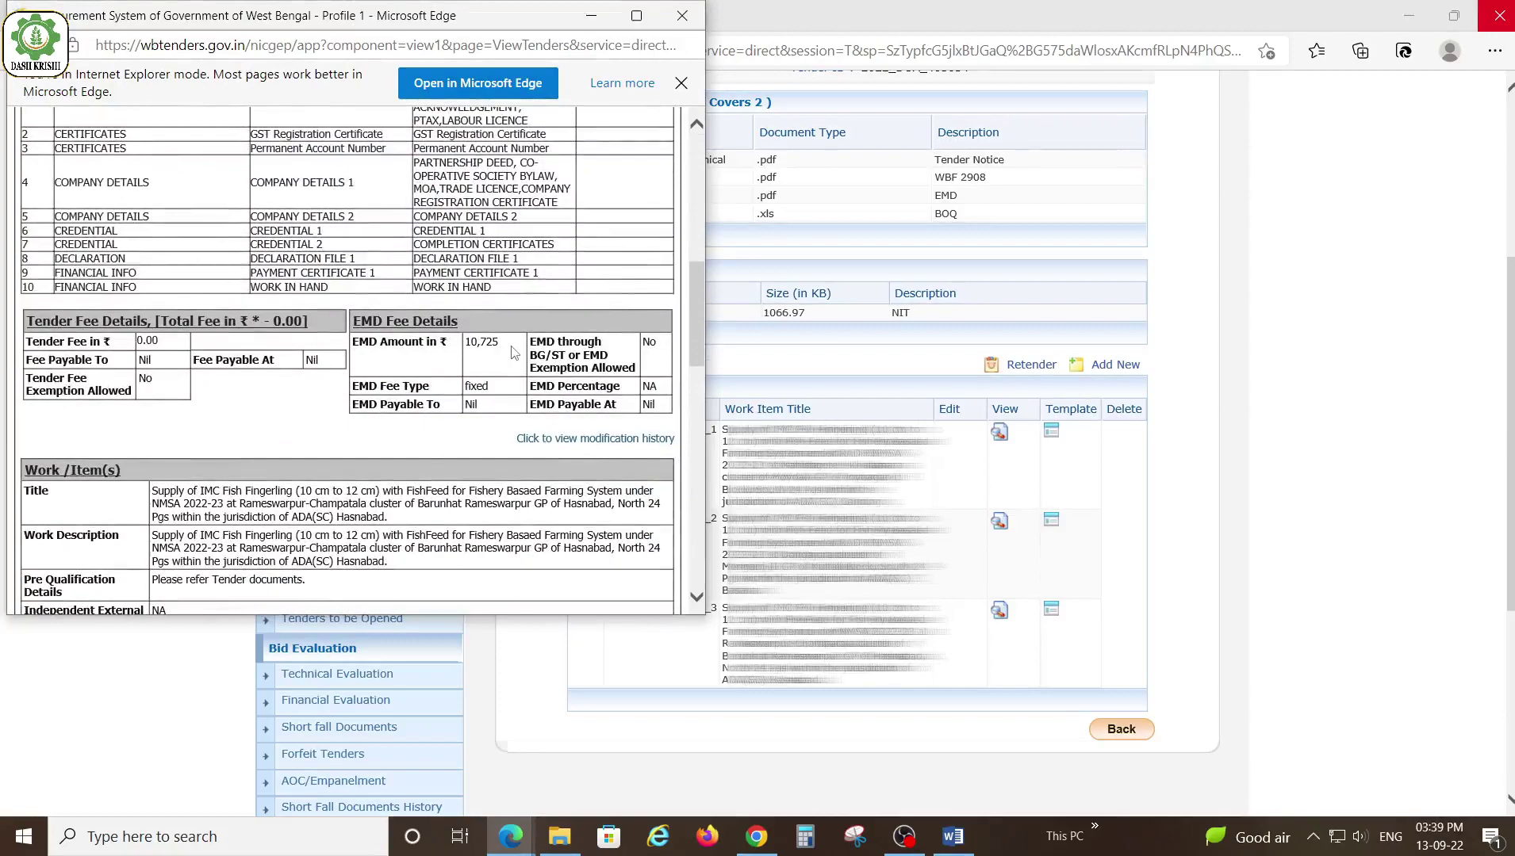
pyautogui.scroll(-2, 513, 352)
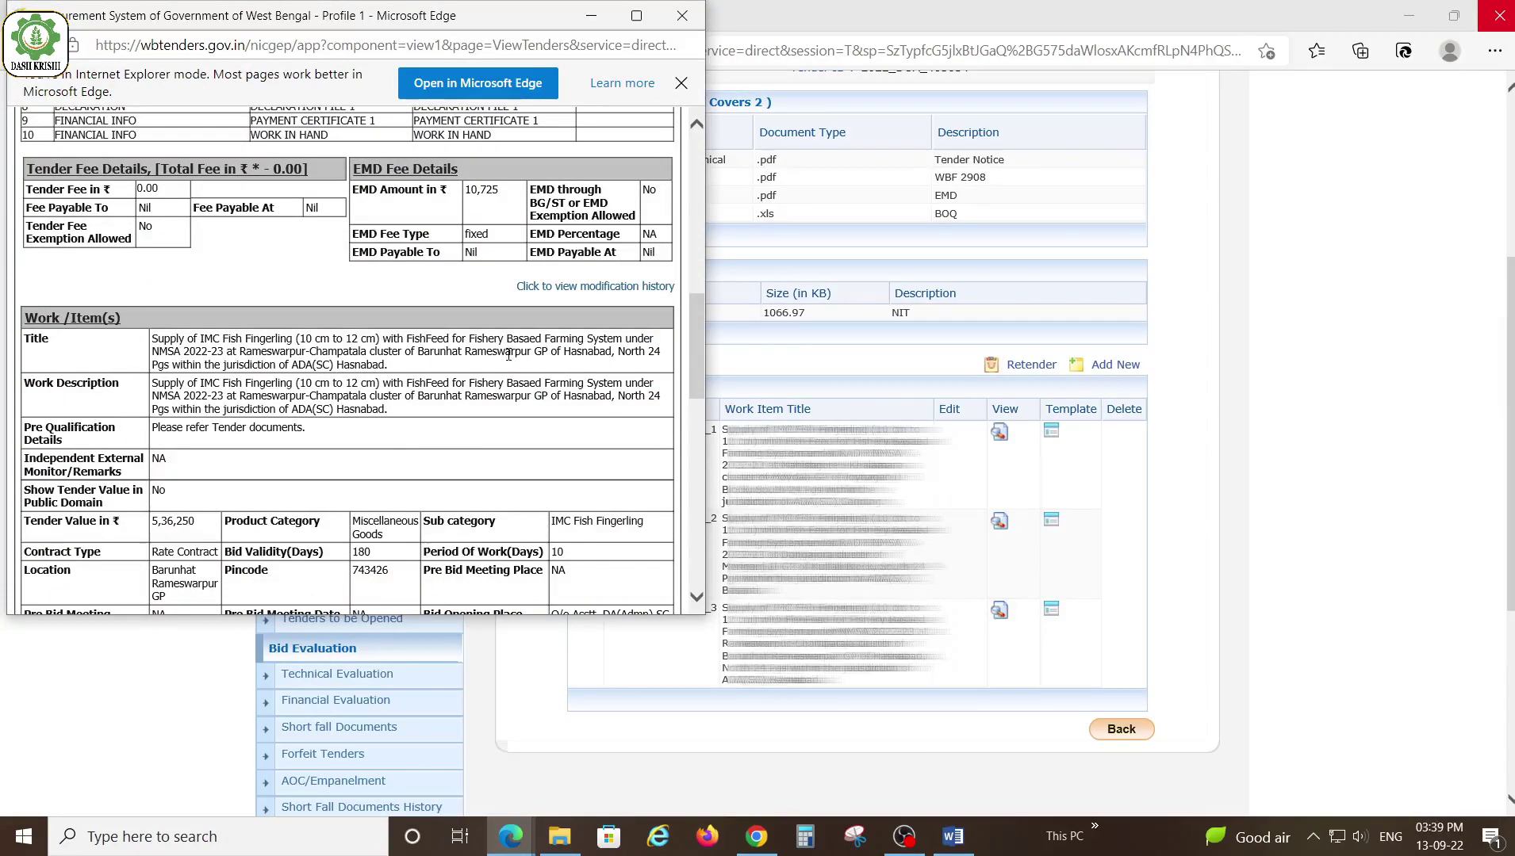
pyautogui.scroll(-4, 508, 355)
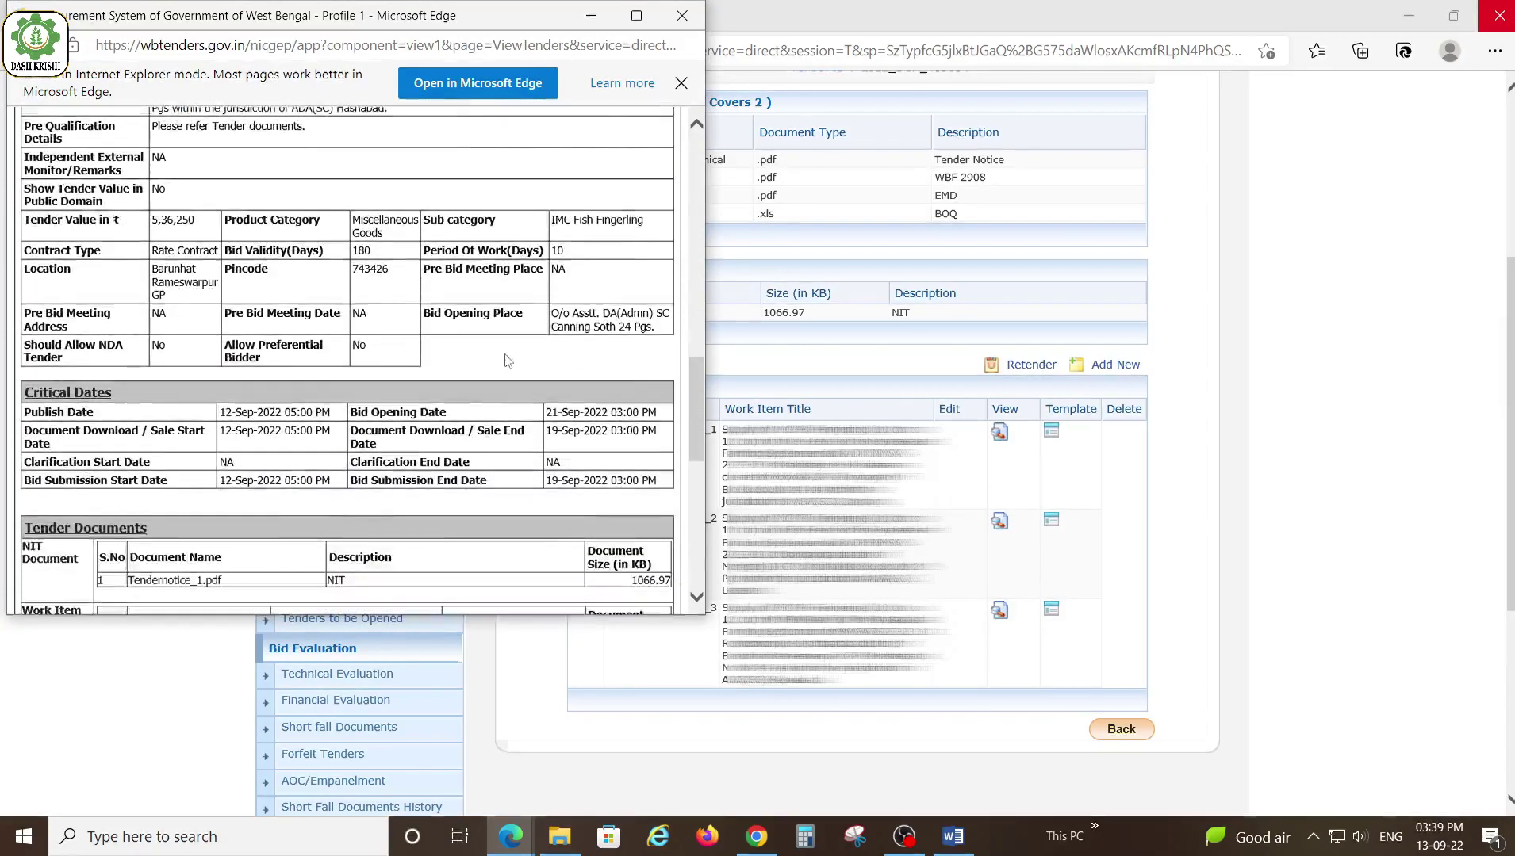
pyautogui.scroll(-3, 508, 361)
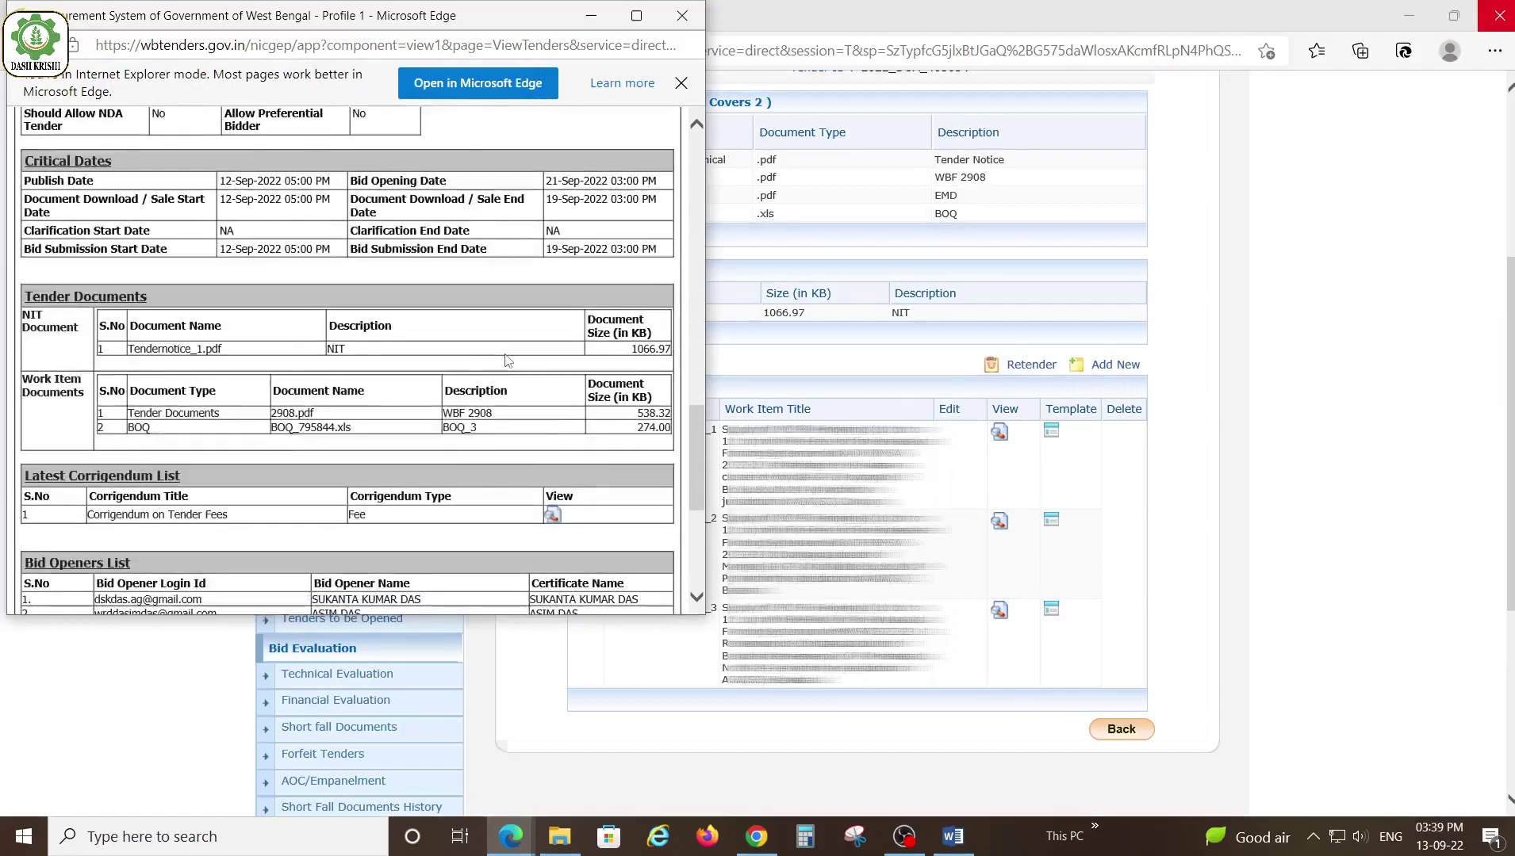
pyautogui.scroll(-5, 507, 361)
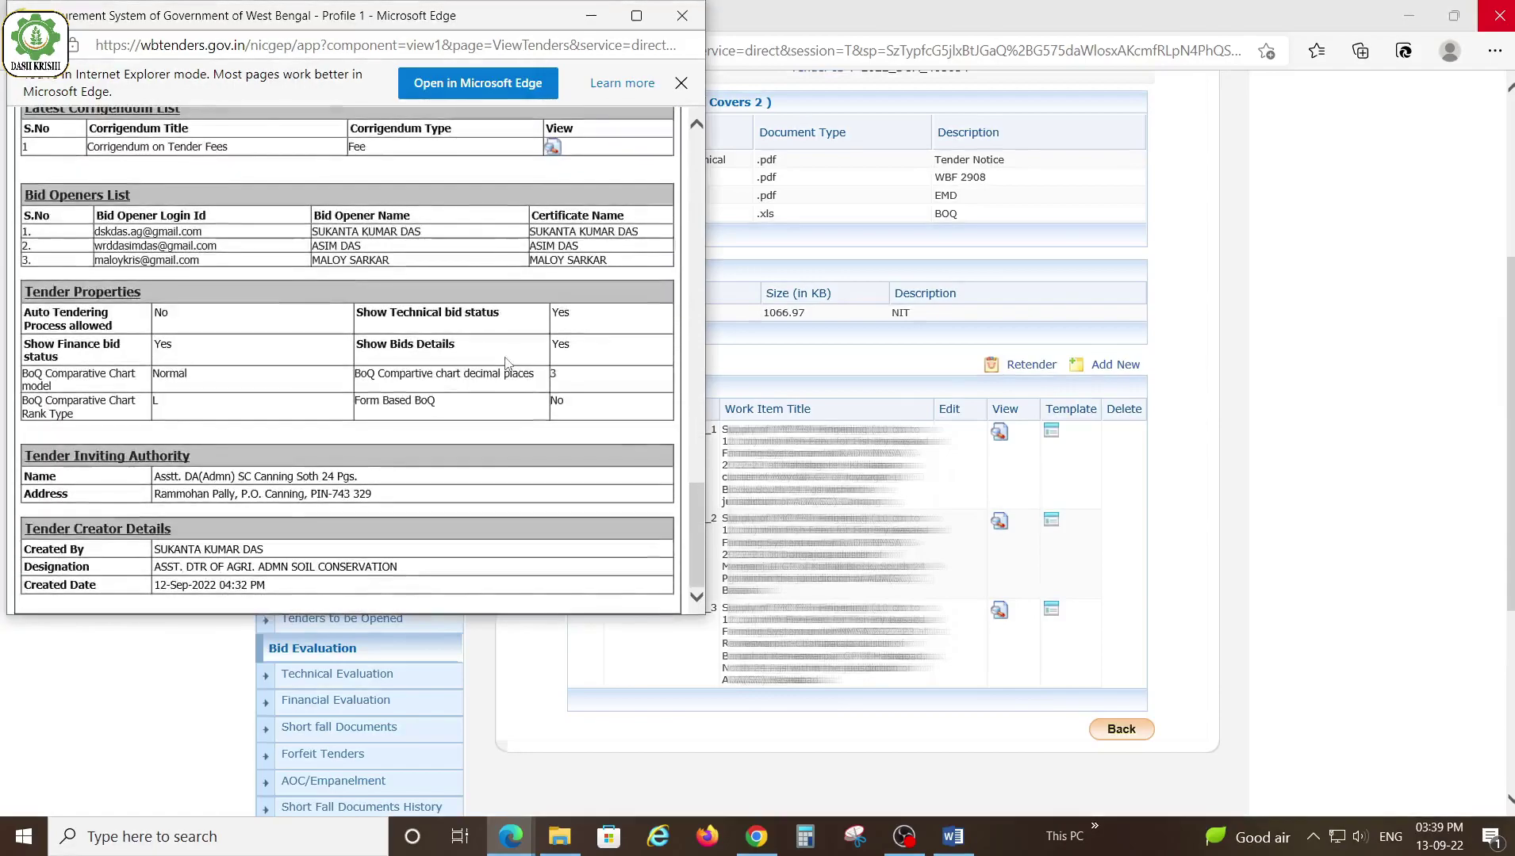